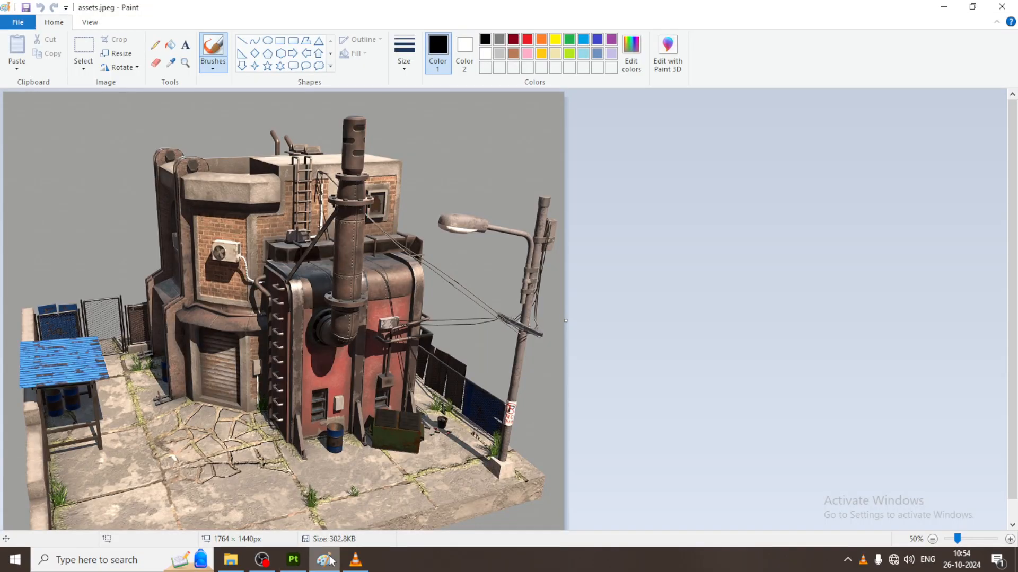
# Check the reference image in Paint and inspect the building's upper walls in Substance 3D Painter.
pyautogui.click(325, 559)
pyautogui.click(326, 560)
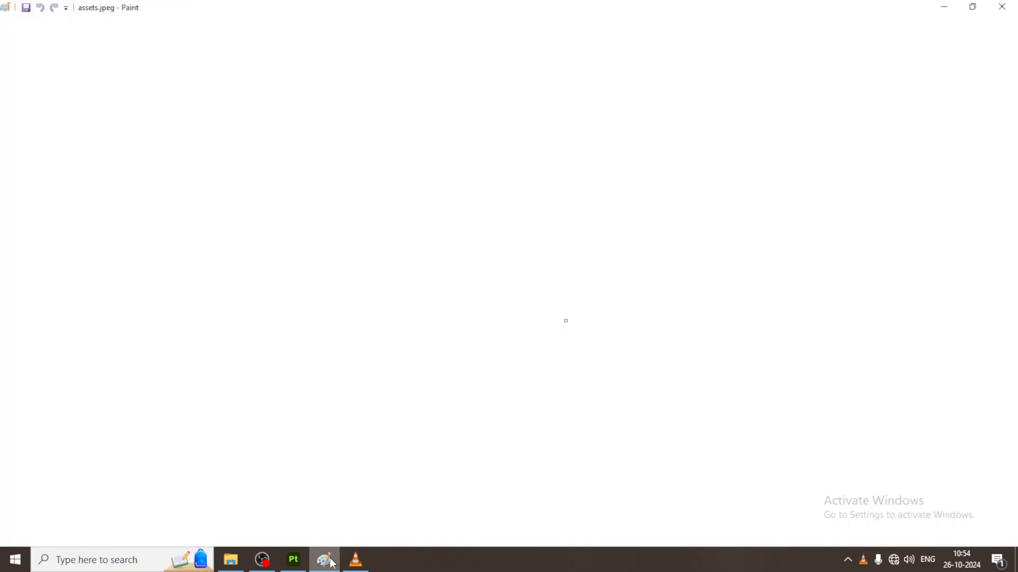
pyautogui.click(330, 559)
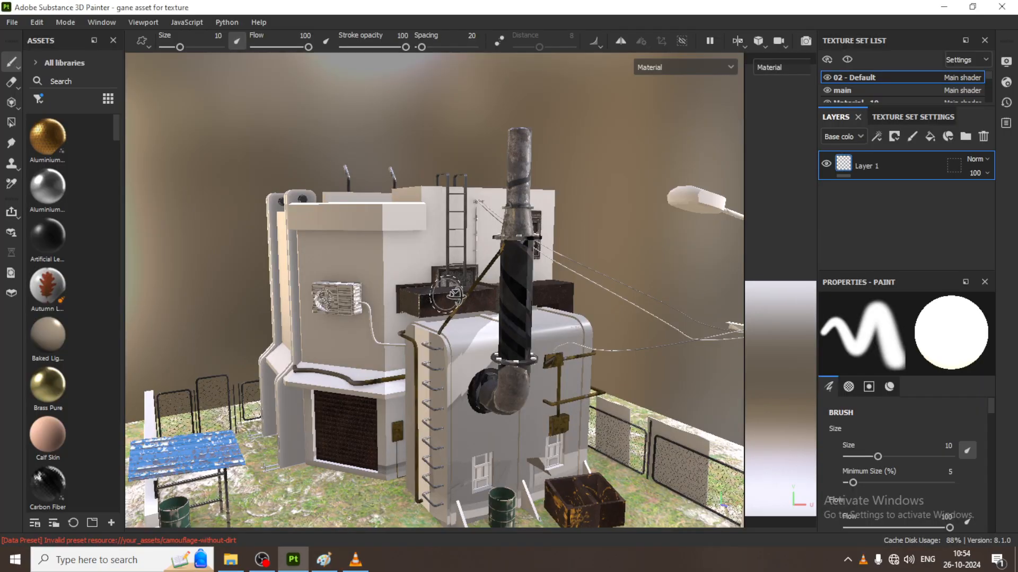
pyautogui.moveTo(448, 295)
pyautogui.keyDown('alt'); pyautogui.mouseDown()
pyautogui.moveTo(474, 310)
pyautogui.moveTo(500, 353)
pyautogui.moveTo(493, 344)
pyautogui.mouseUp(); pyautogui.keyUp('alt')
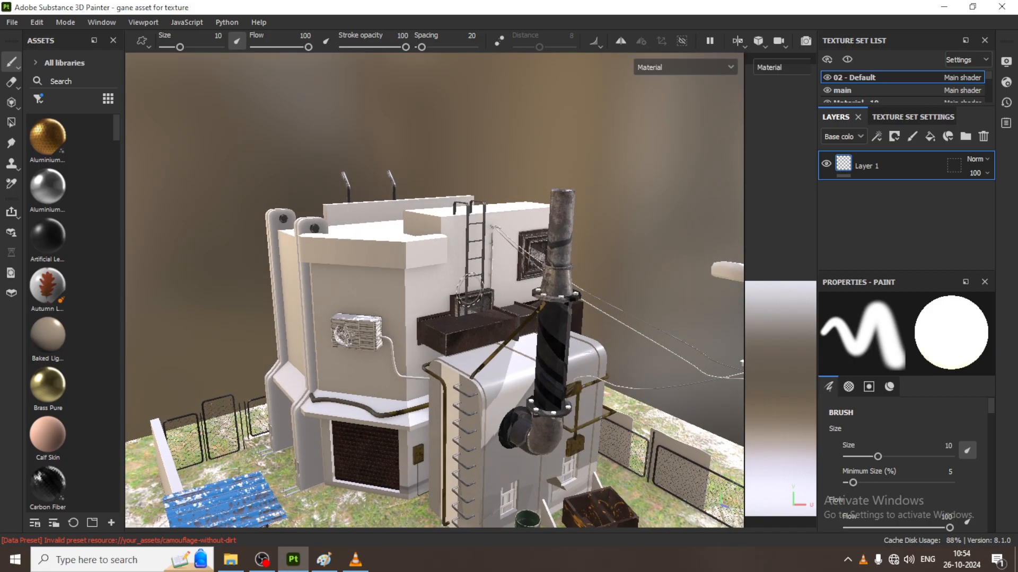
pyautogui.scroll(3, 472, 289)
pyautogui.scroll(2, 454, 280)
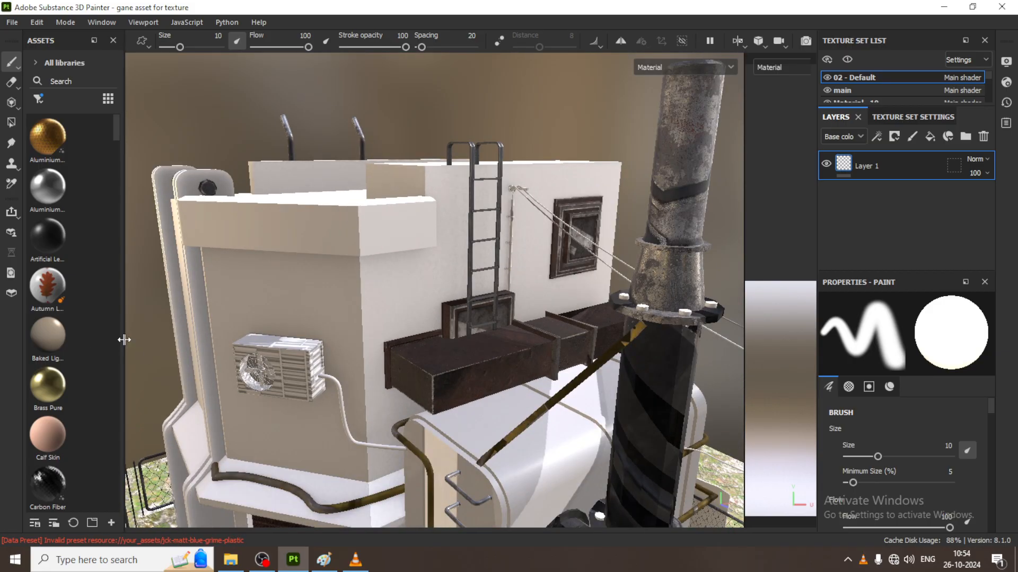
# Search the assets for "wall" and apply the Brick_Wall material to the building's main walls.
pyautogui.moveTo(124, 343); pyautogui.dragTo(327, 342)
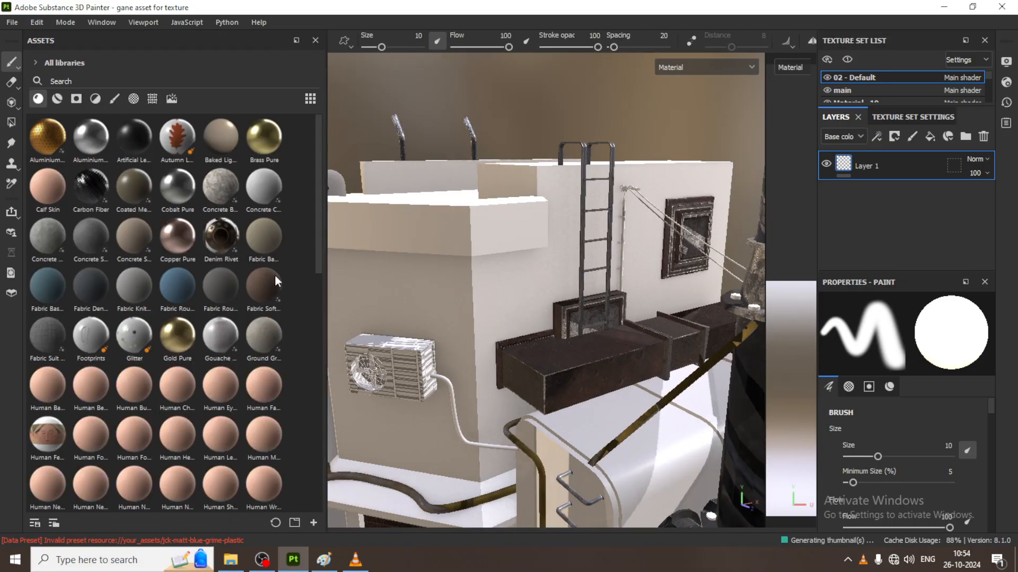
pyautogui.click(92, 82)
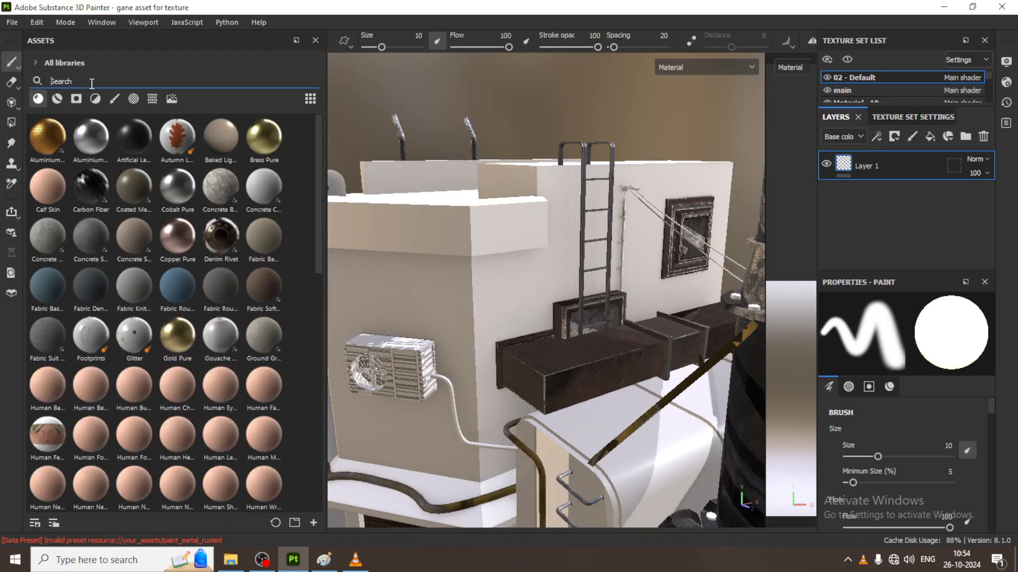
pyautogui.write('wall')
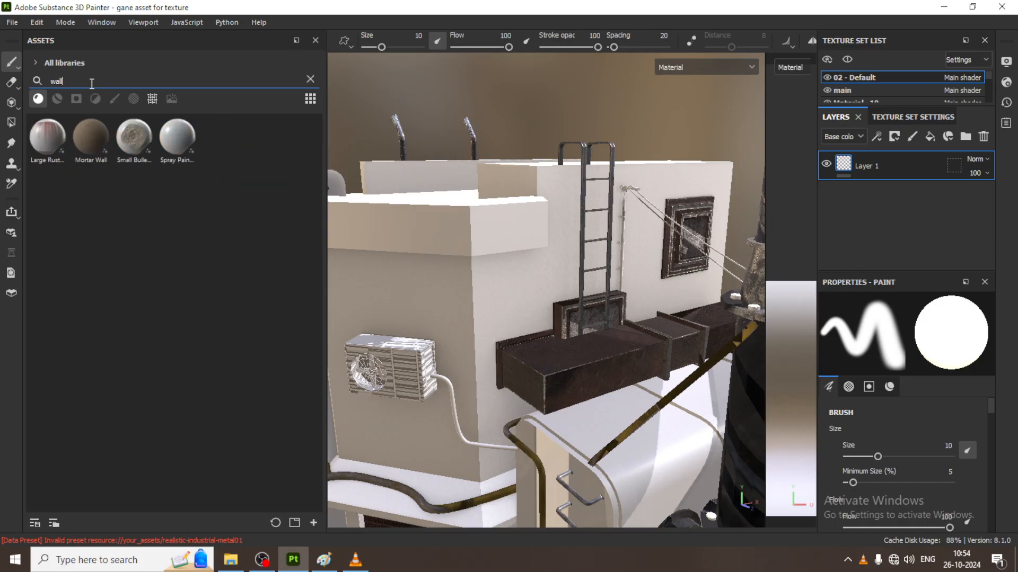
pyautogui.click(57, 99)
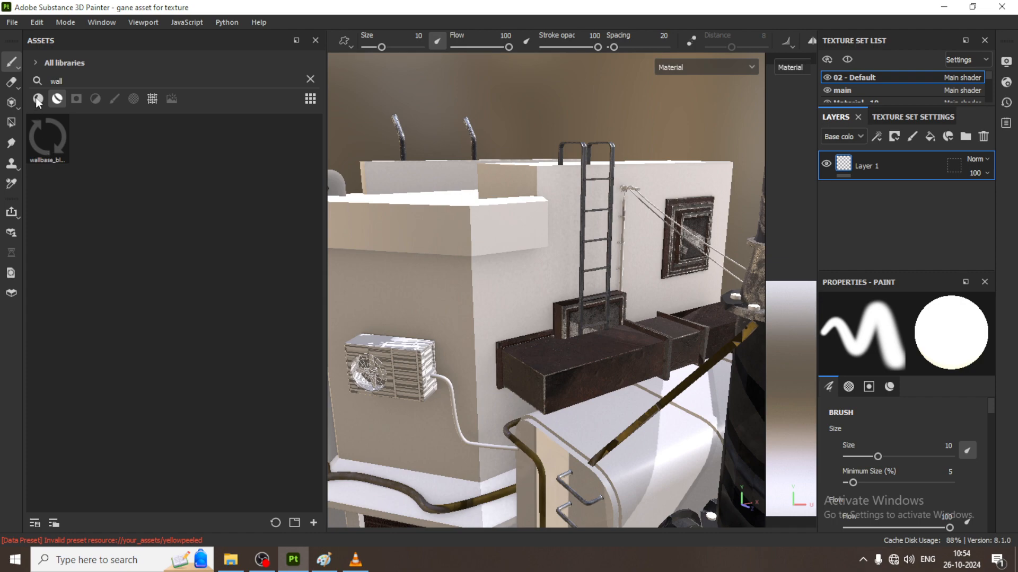
pyautogui.click(34, 100)
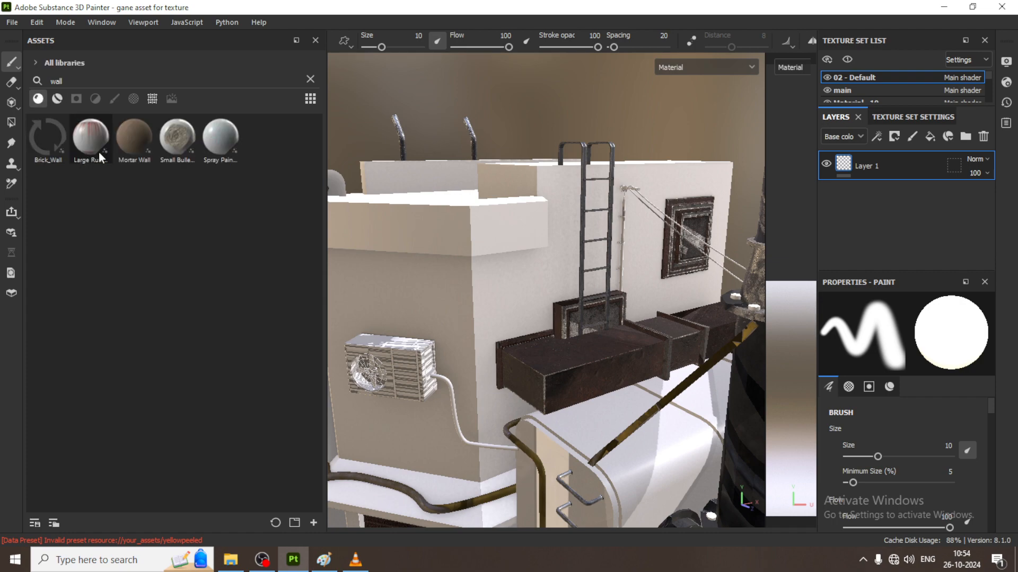
pyautogui.moveTo(52, 138); pyautogui.dragTo(546, 283)
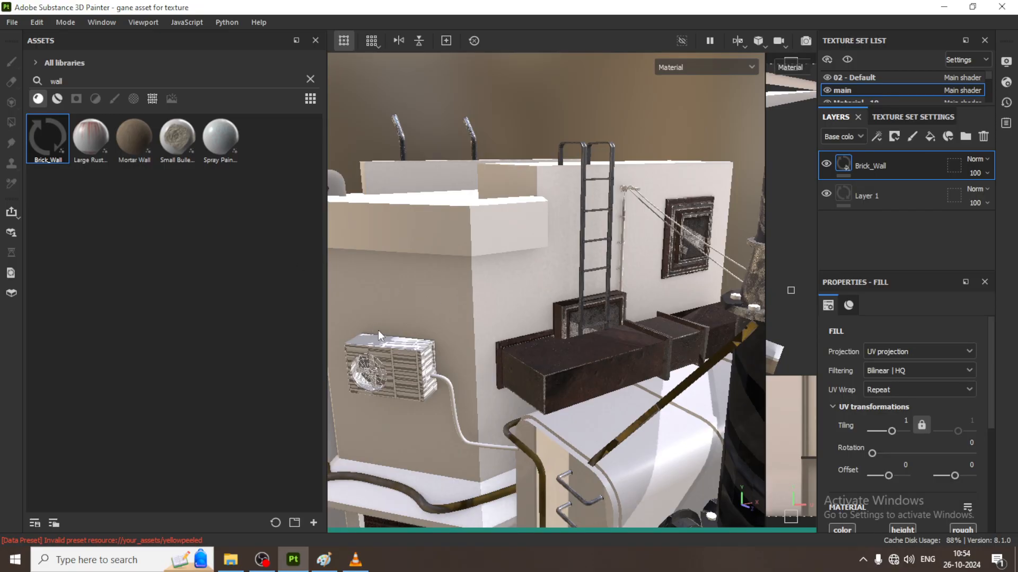
# Check the brickwork in the Paint reference image and return to Substance 3D Painter.
pyautogui.click(325, 562)
pyautogui.click(324, 562)
pyautogui.click(324, 561)
pyautogui.click(325, 562)
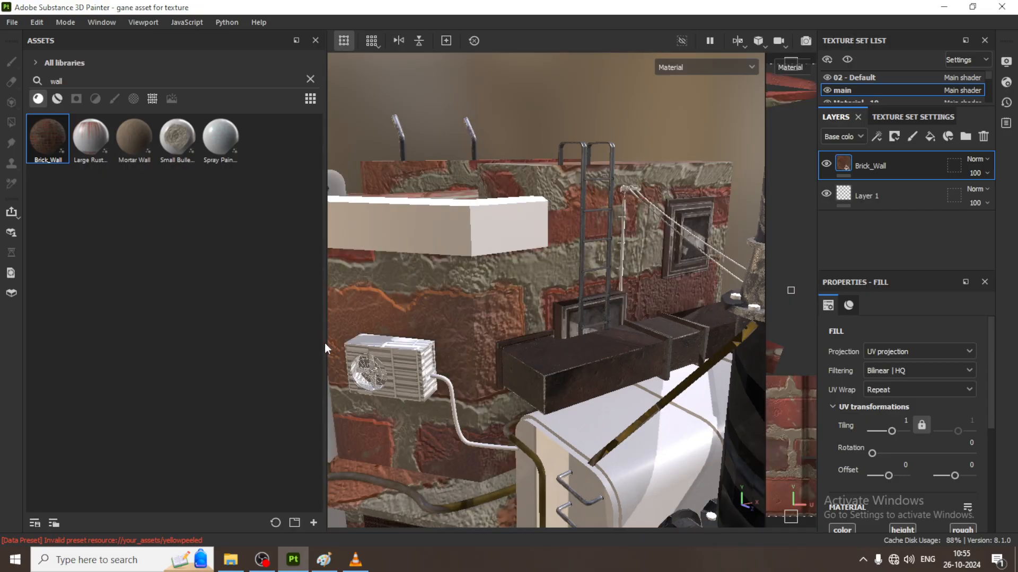
# Set the Brick_Wall fill layer's UV tiling to 20.
pyautogui.moveTo(325, 344); pyautogui.dragTo(187, 333)
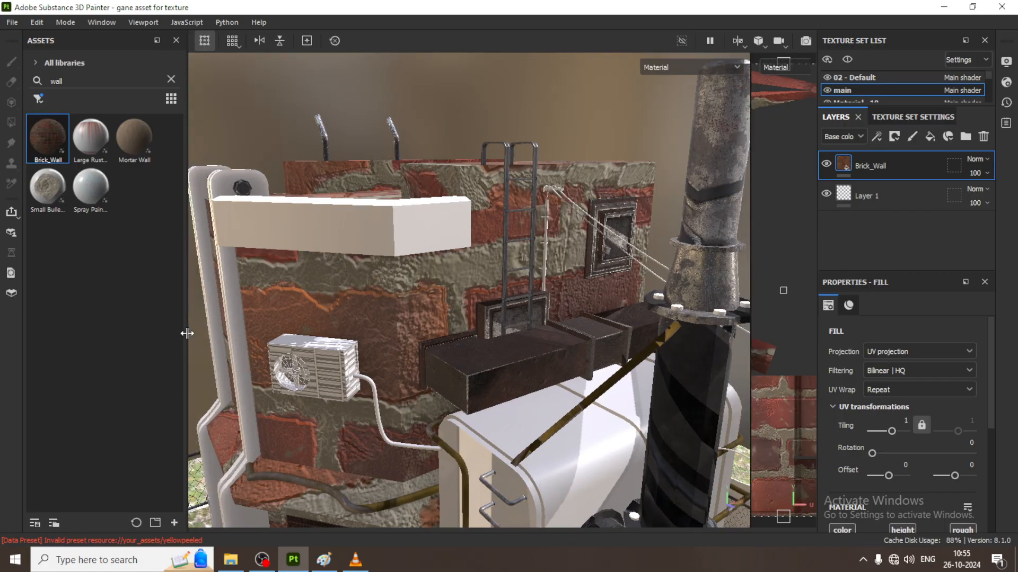
pyautogui.doubleClick(907, 421)
pyautogui.write('5')
pyautogui.press('Return')
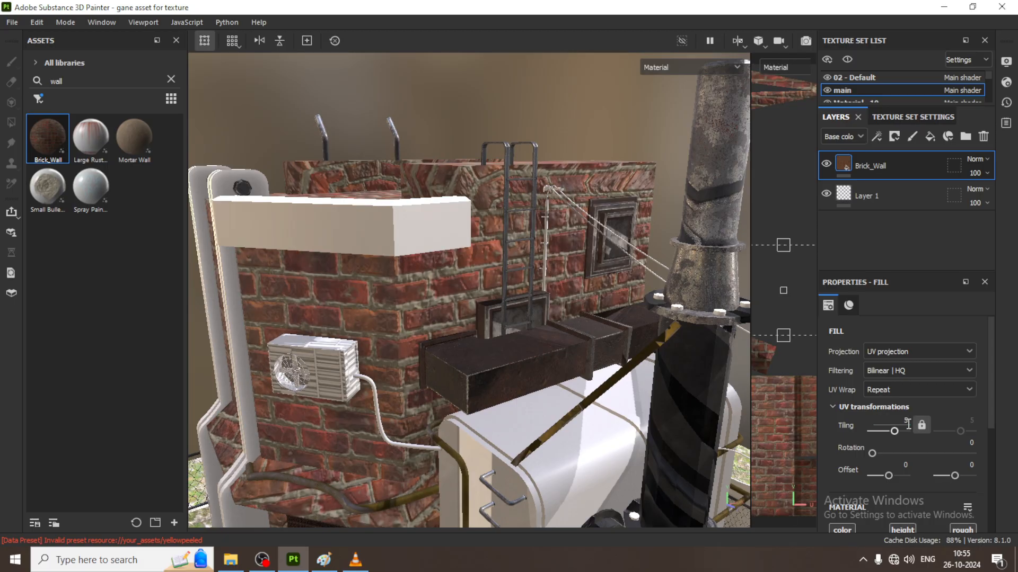
pyautogui.doubleClick(907, 422)
pyautogui.write('20')
pyautogui.press('Return')
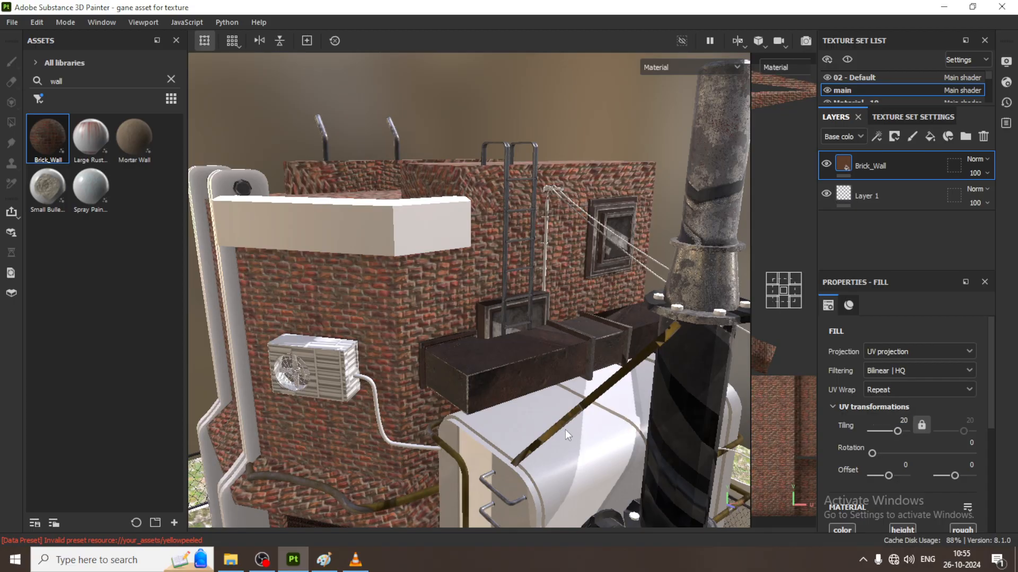
# Inspect the brick scale on the building and compare it with the reference image in Paint.
pyautogui.keyDown('alt'); pyautogui.moveTo(565, 429); pyautogui.dragTo(482, 391); pyautogui.keyUp('alt')
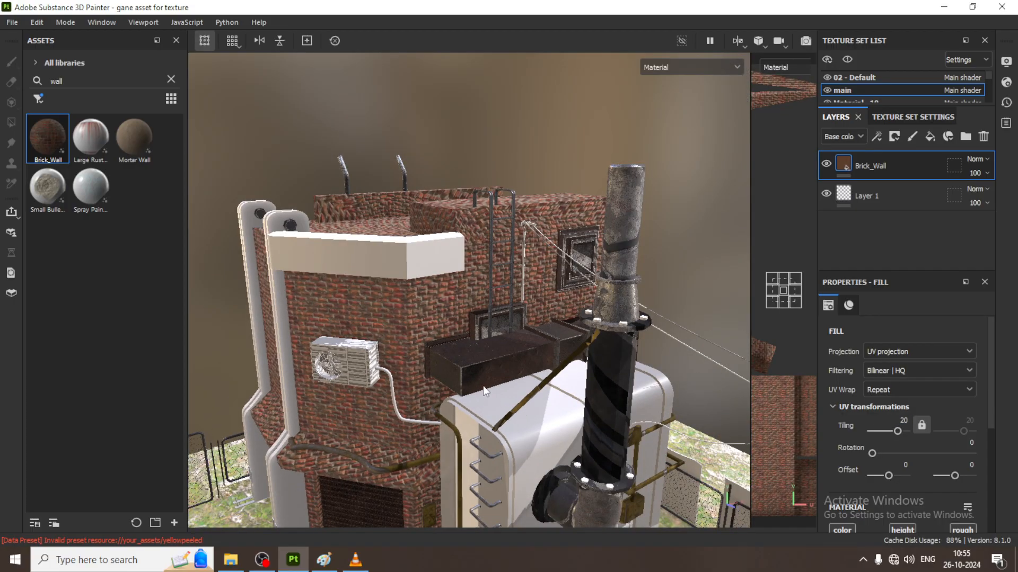
pyautogui.keyDown('alt'); pyautogui.moveTo(558, 424); pyautogui.dragTo(535, 392); pyautogui.keyUp('alt')
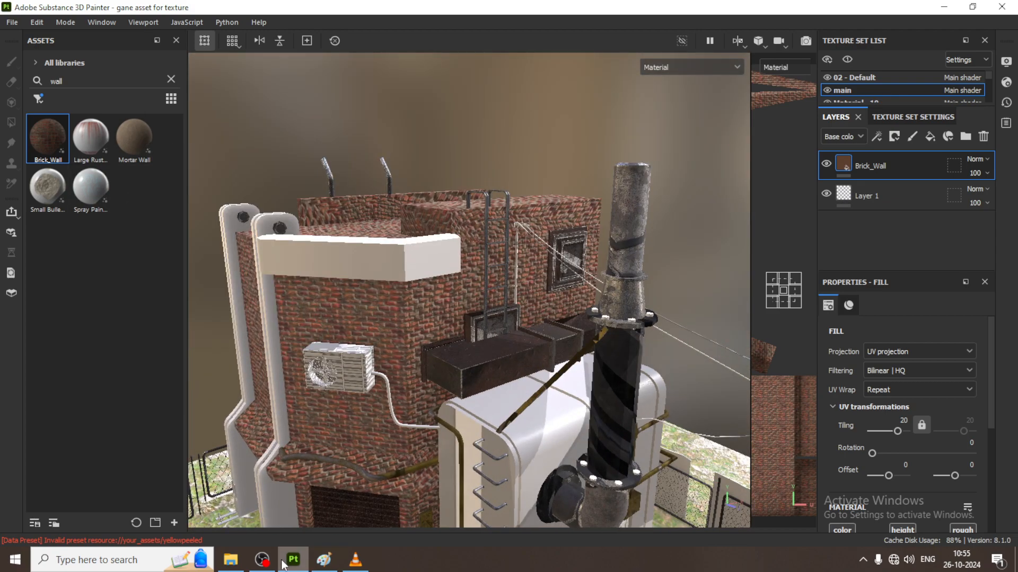
pyautogui.click(323, 561)
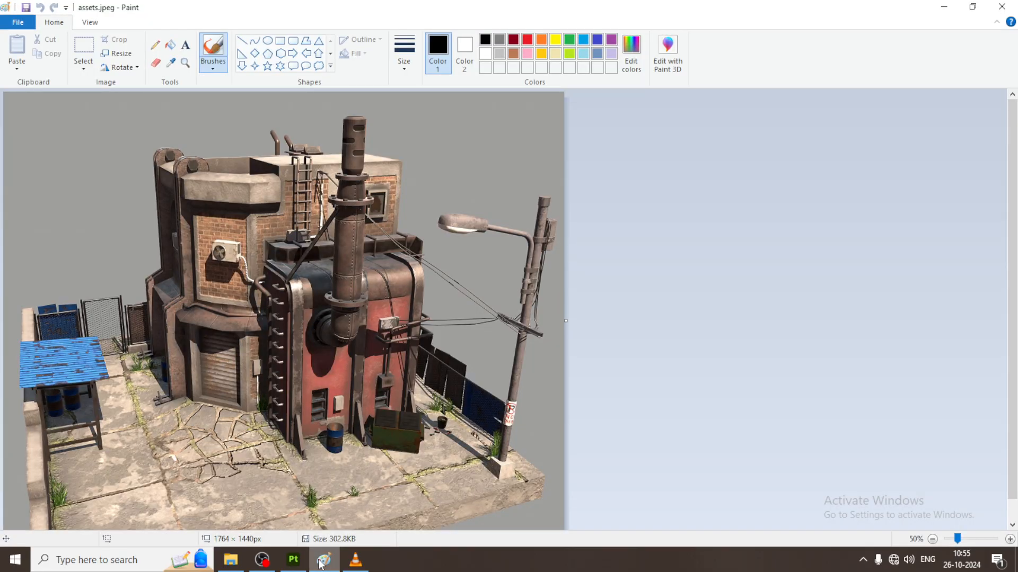
pyautogui.click(323, 560)
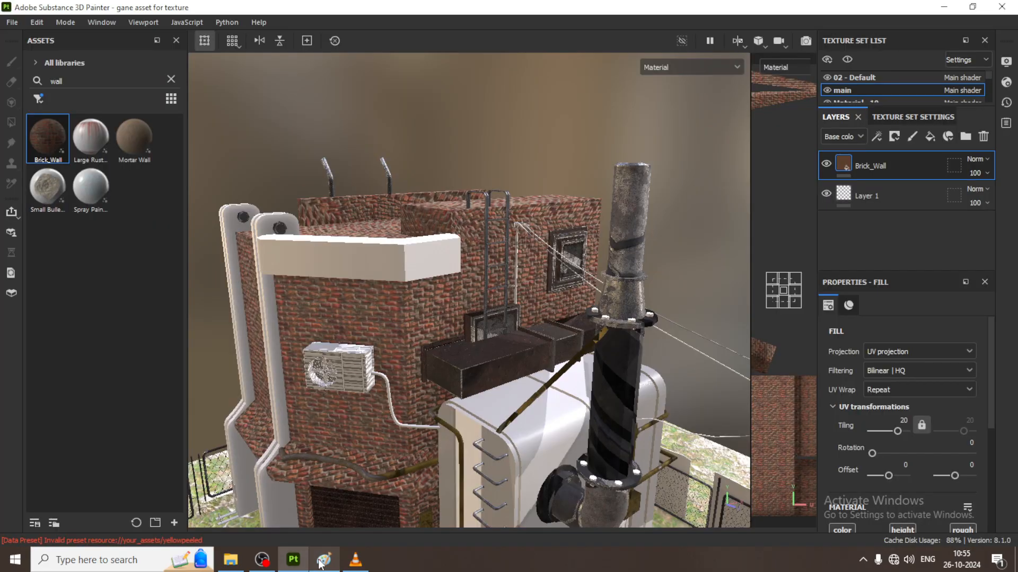
# Search the materials for "concre" and apply Concrete Bare over the bricks on the main walls.
pyautogui.click(171, 80)
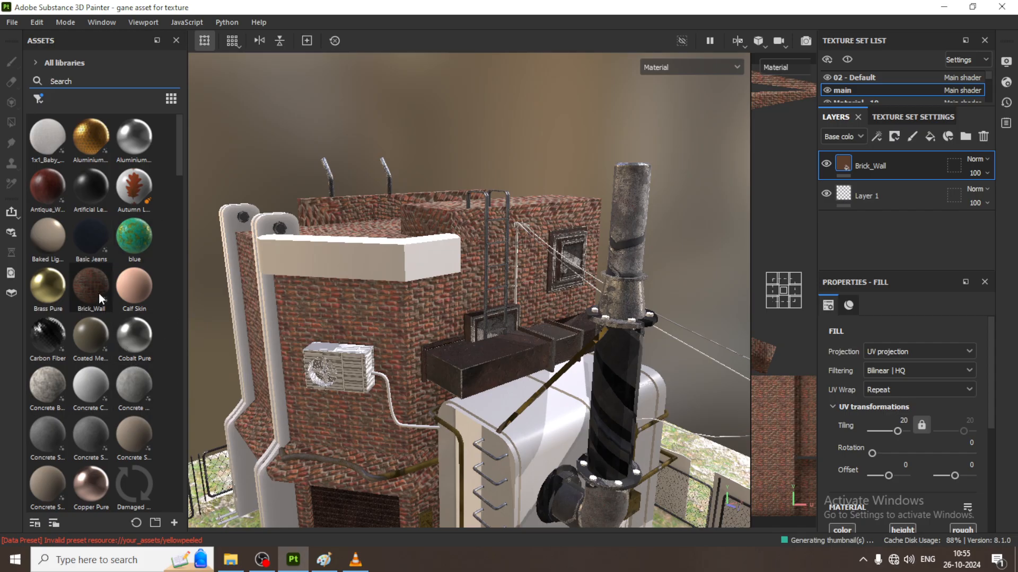
pyautogui.scroll(-5, 93, 318)
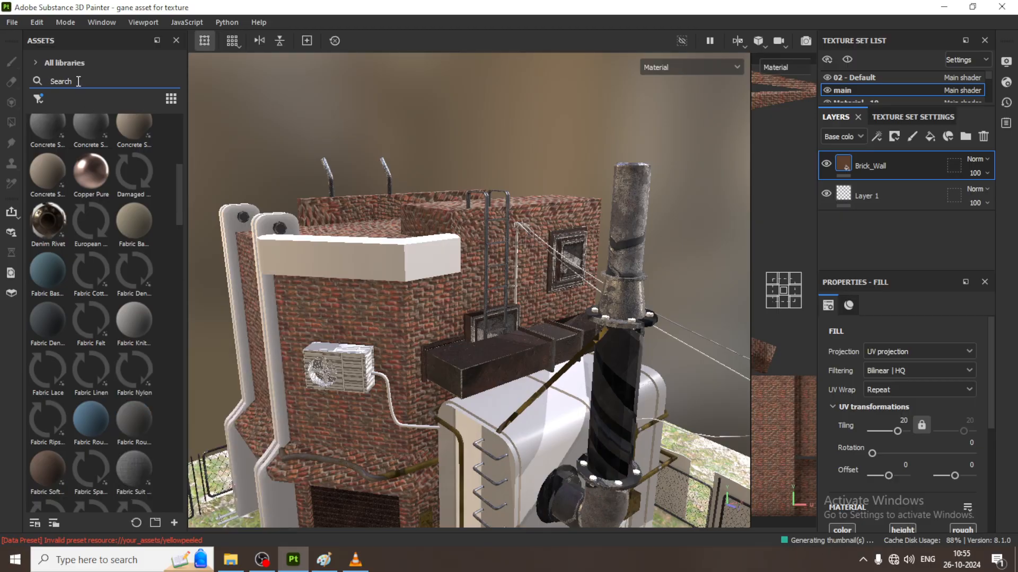
pyautogui.write('con')
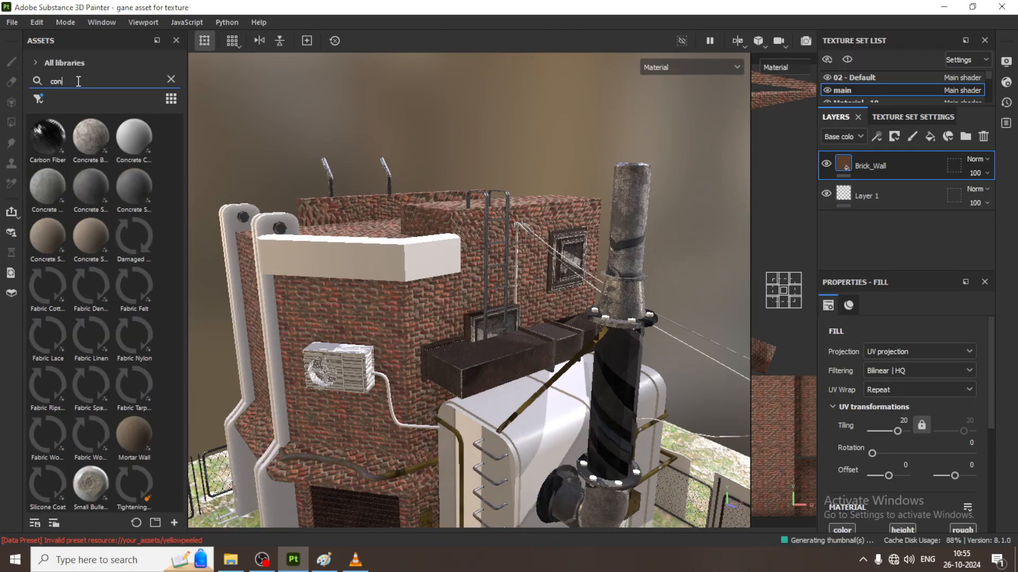
pyautogui.write('cre')
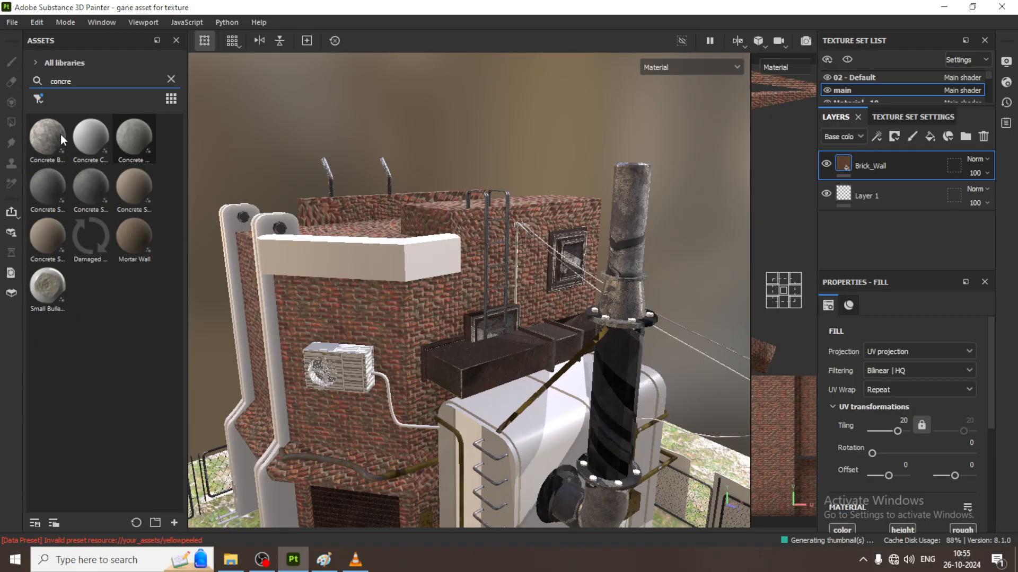
pyautogui.moveTo(59, 137)
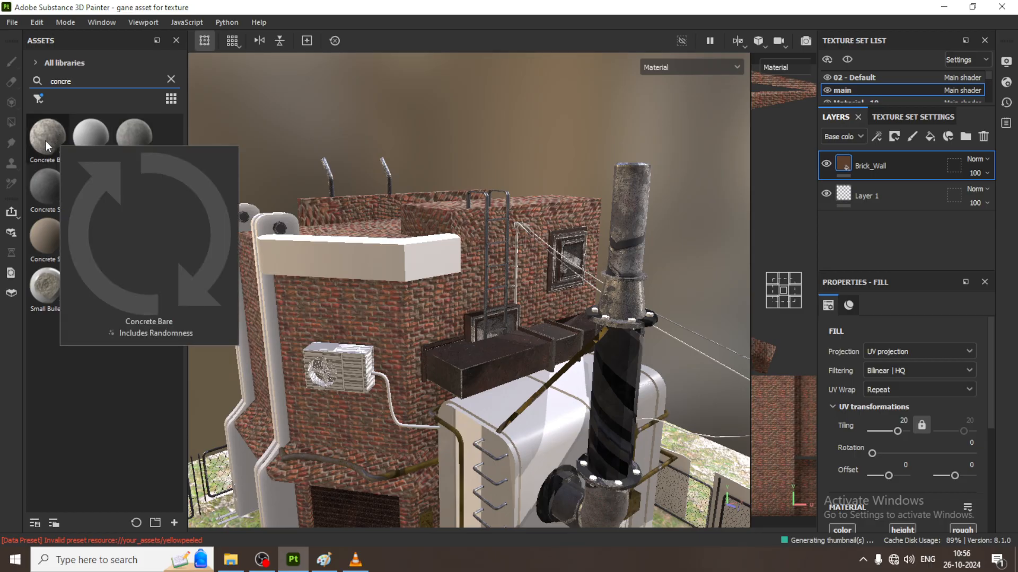
pyautogui.moveTo(47, 145); pyautogui.dragTo(540, 276)
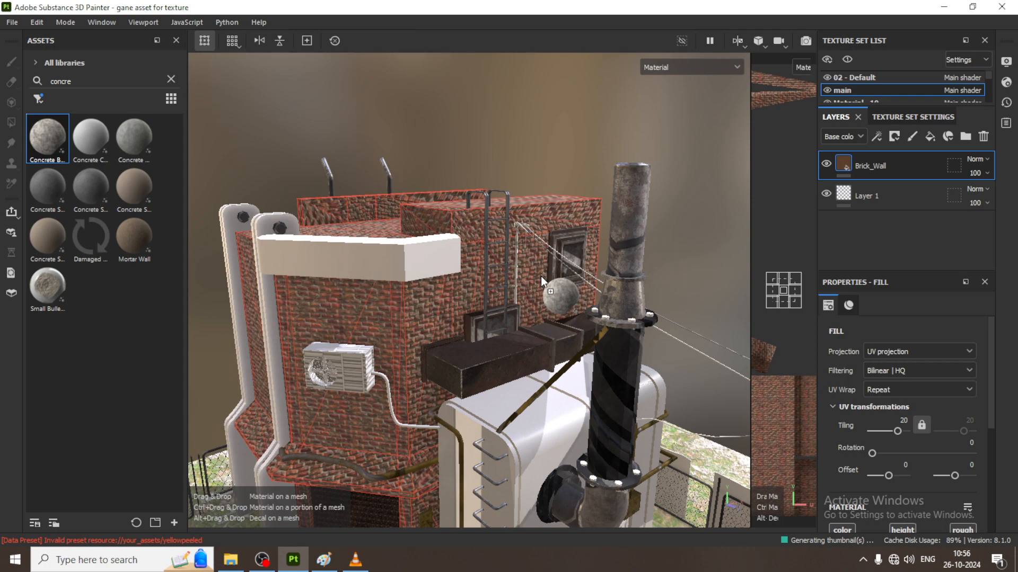
pyautogui.moveTo(540, 276); pyautogui.dragTo(540, 275)
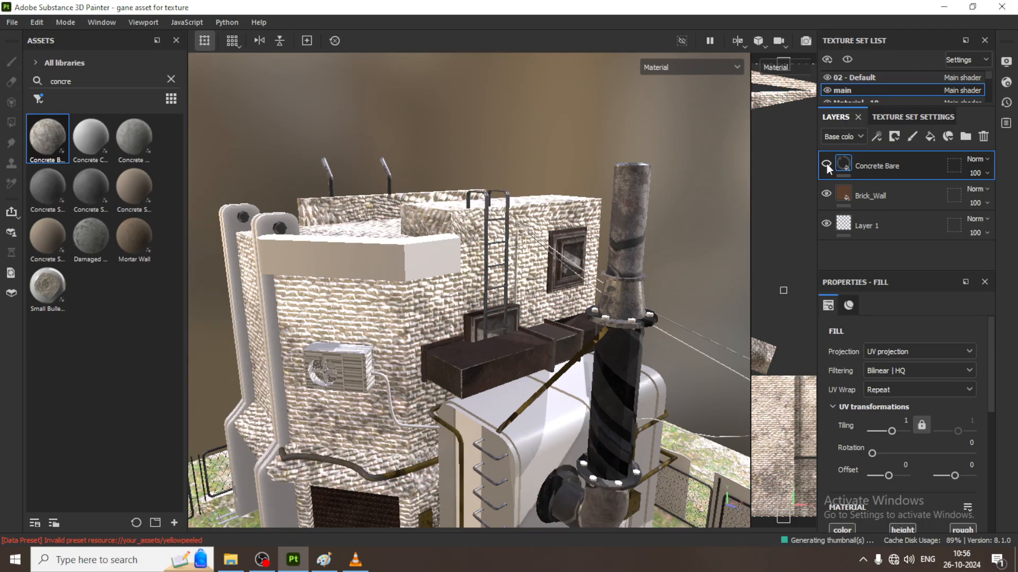
# Set the Concrete Bare layer's UV tiling to 5 and add a black mask to the layer.
pyautogui.click(826, 163)
pyautogui.click(825, 163)
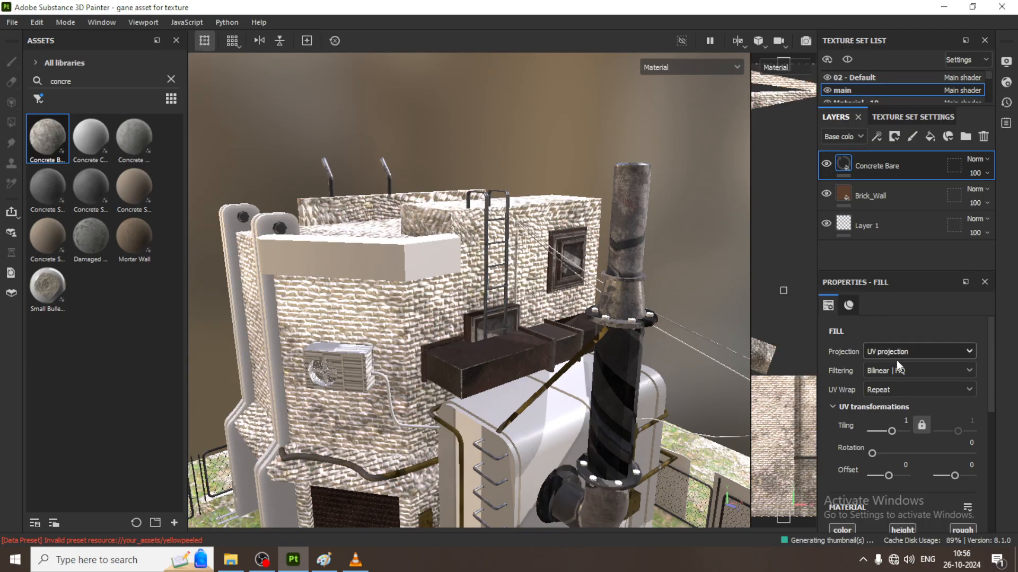
pyautogui.click(905, 418)
pyautogui.write('3')
pyautogui.press('Return')
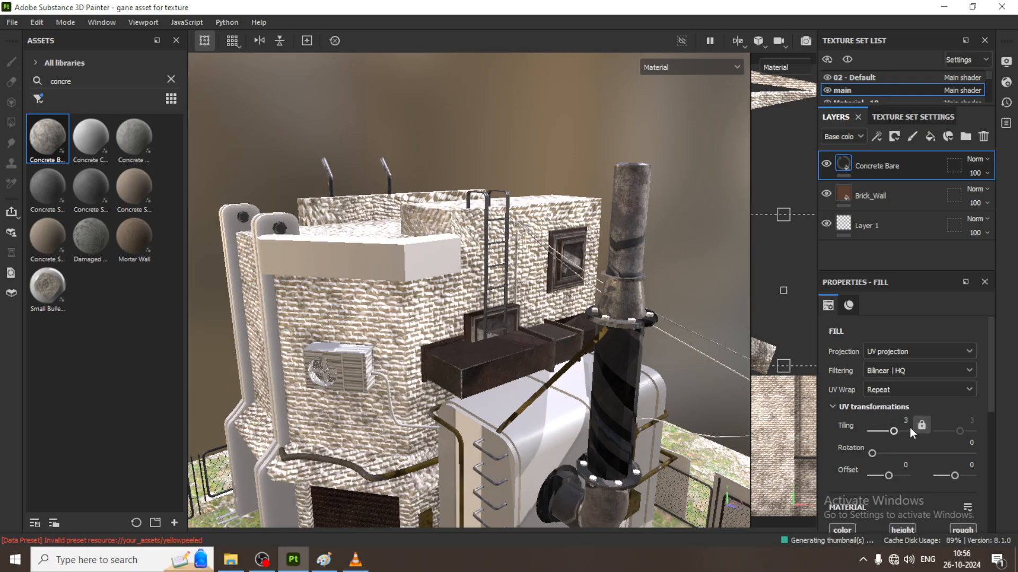
pyautogui.click(907, 420)
pyautogui.write('5')
pyautogui.press('Return')
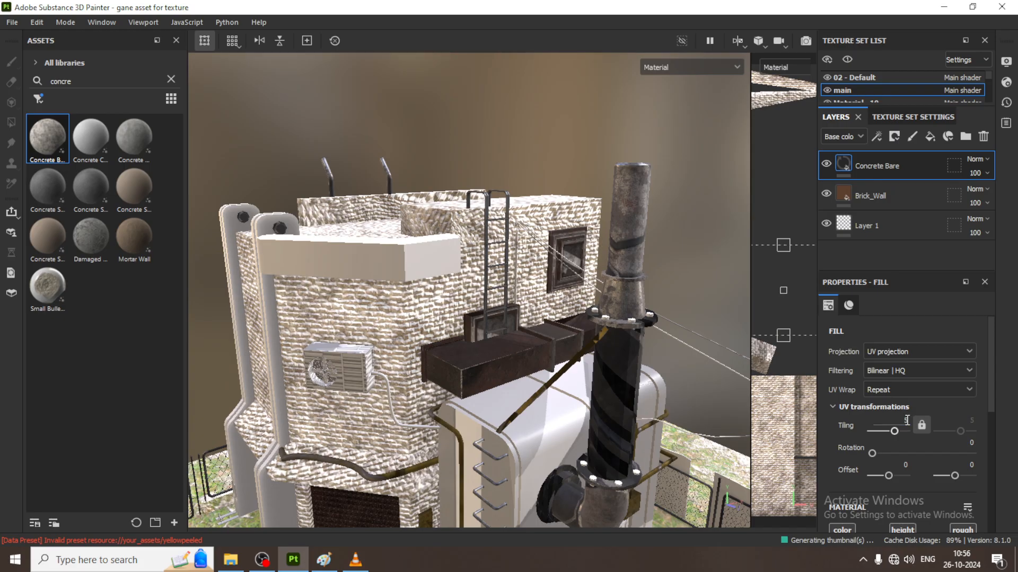
pyautogui.click(894, 137)
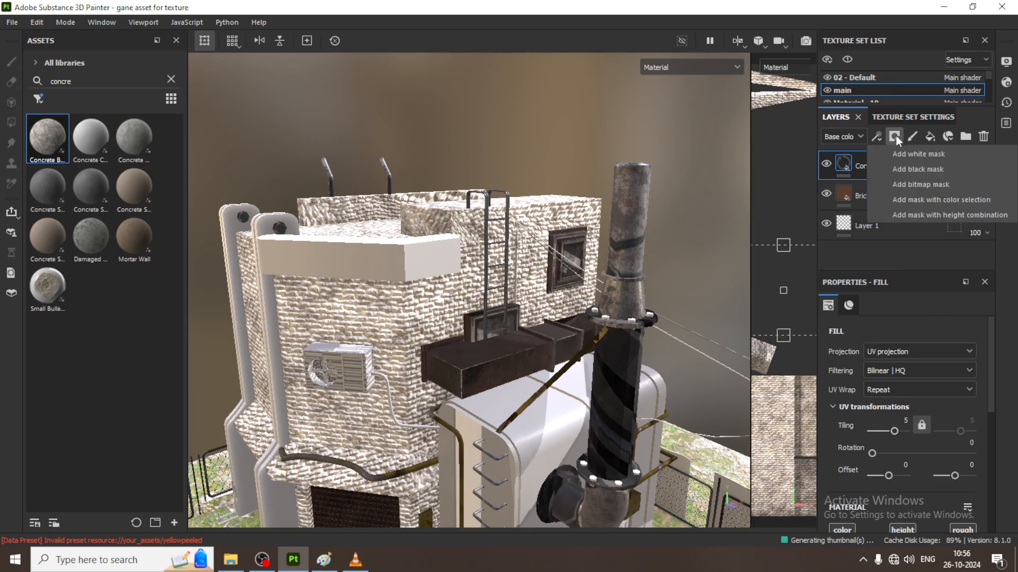
pyautogui.click(924, 170)
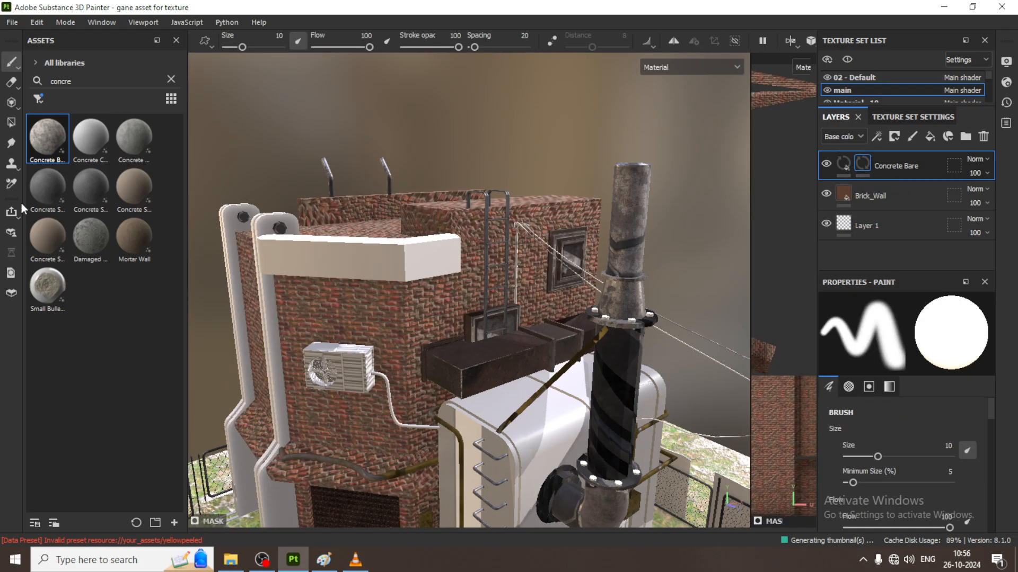
# Clear the asset search, widen the asset library and browse its smart masks for one suited to the concrete layer.
pyautogui.click(171, 79)
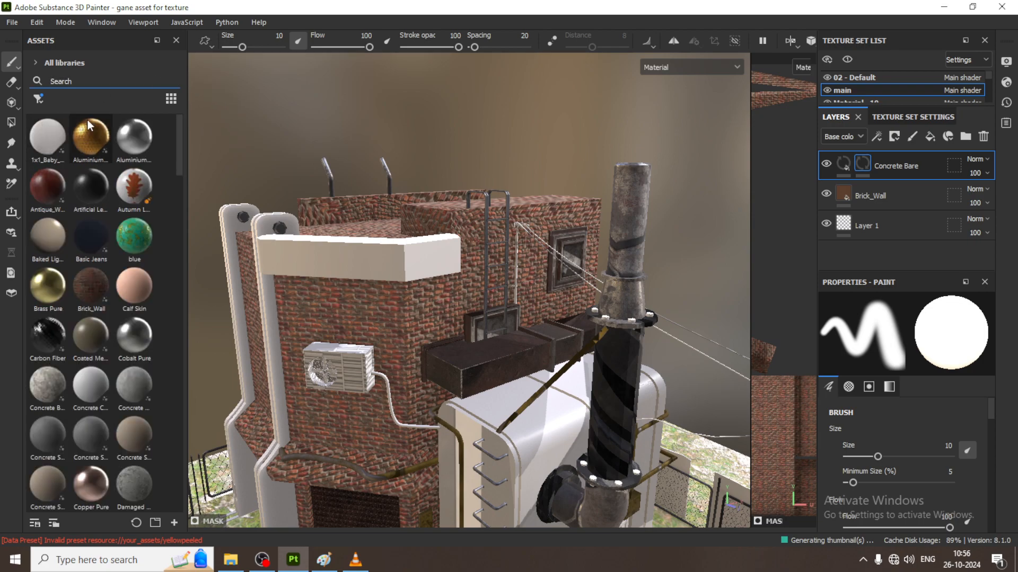
pyautogui.moveTo(188, 164); pyautogui.dragTo(307, 186)
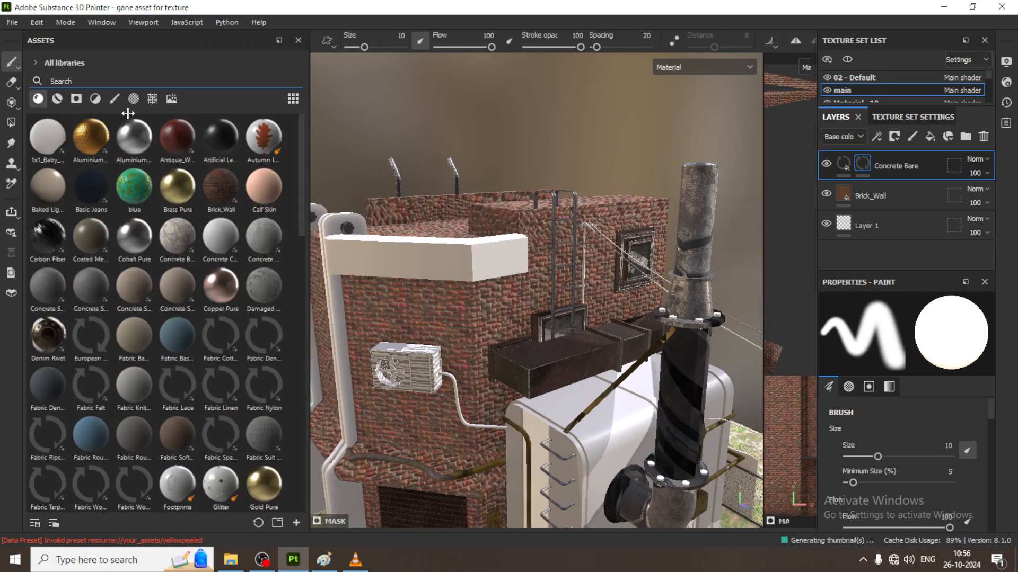
pyautogui.click(79, 101)
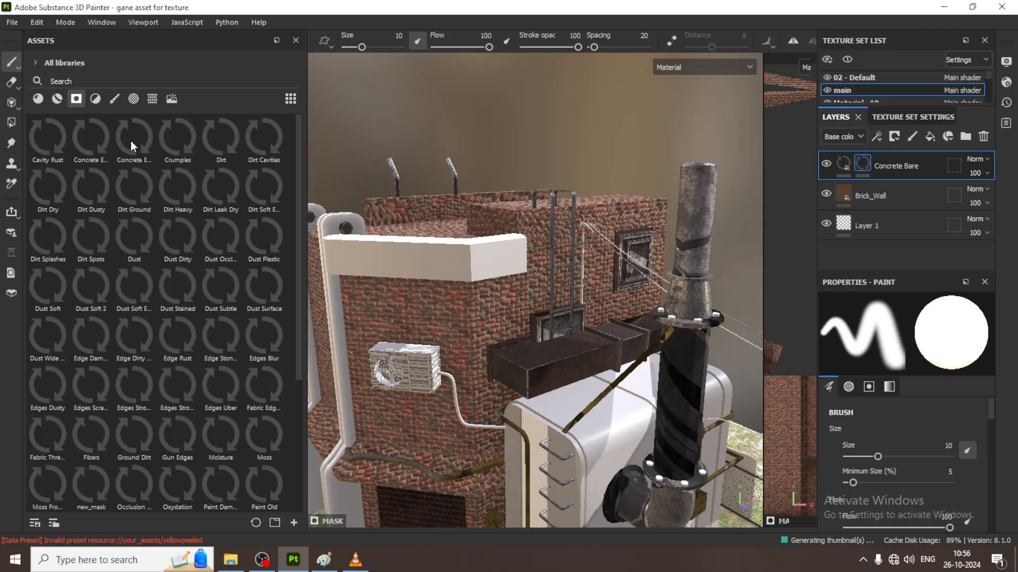
pyautogui.moveTo(131, 140)
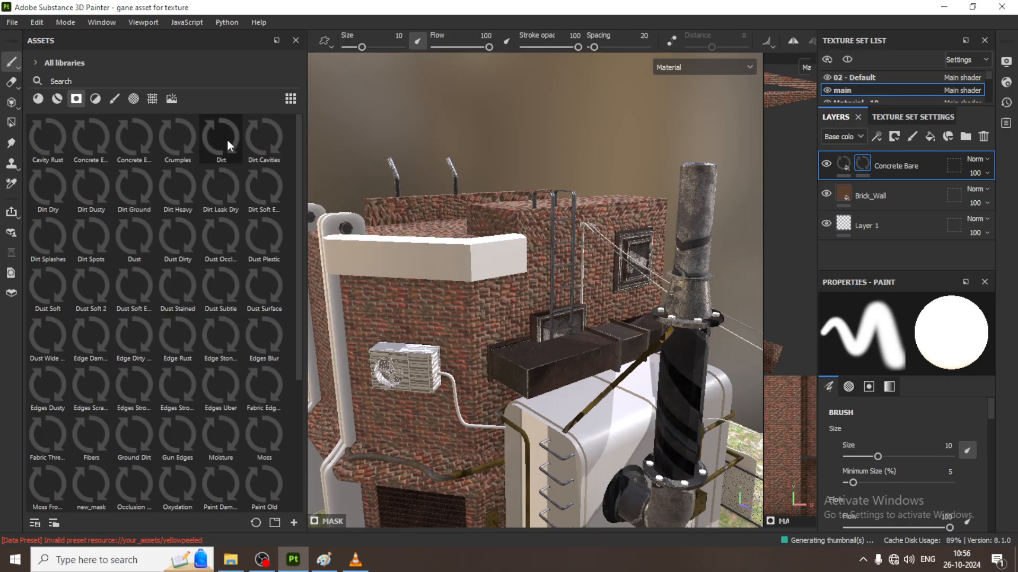
pyautogui.moveTo(226, 139)
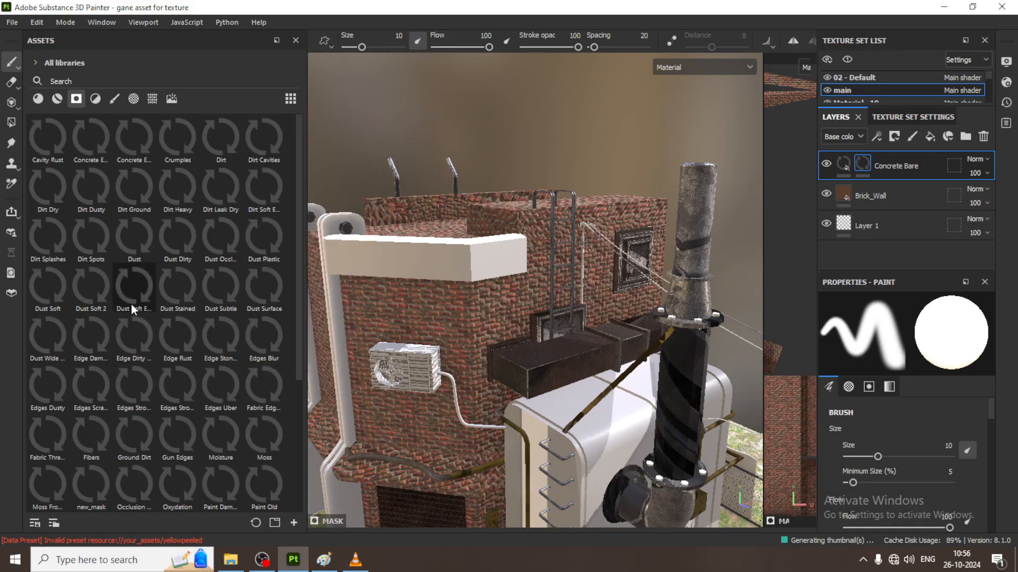
pyautogui.scroll(-3, 133, 309)
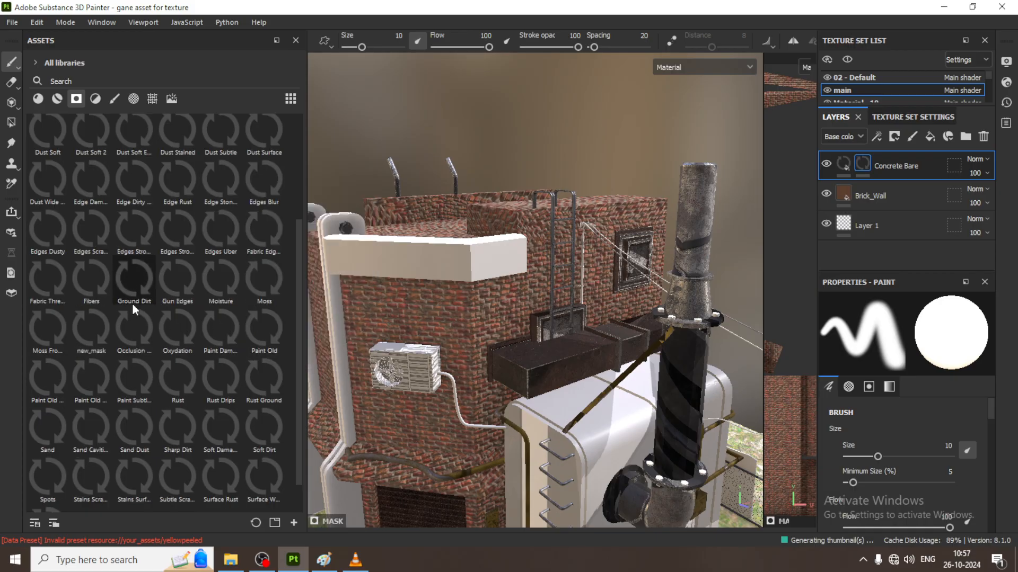
pyautogui.moveTo(133, 306)
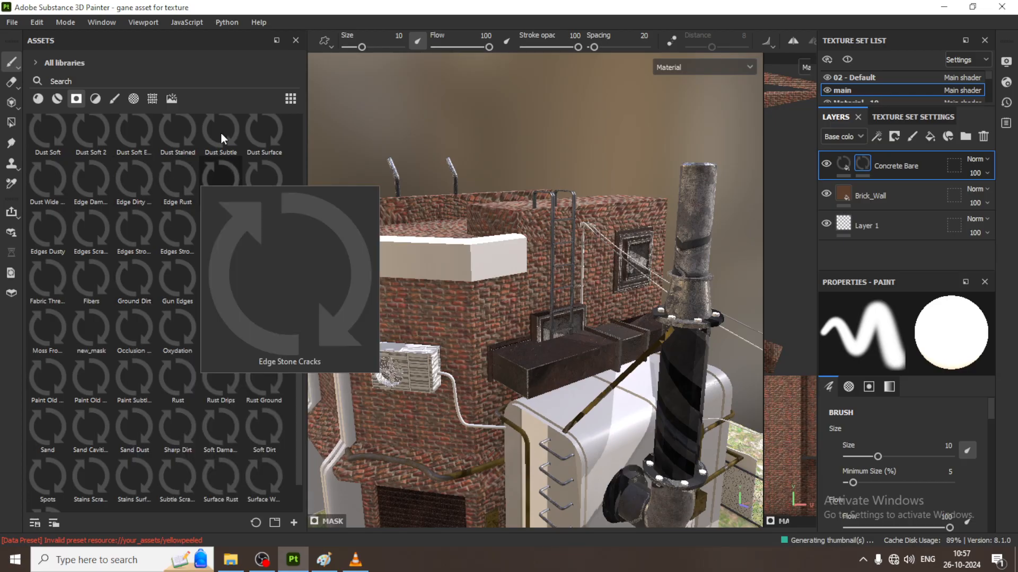
pyautogui.scroll(3, 281, 262)
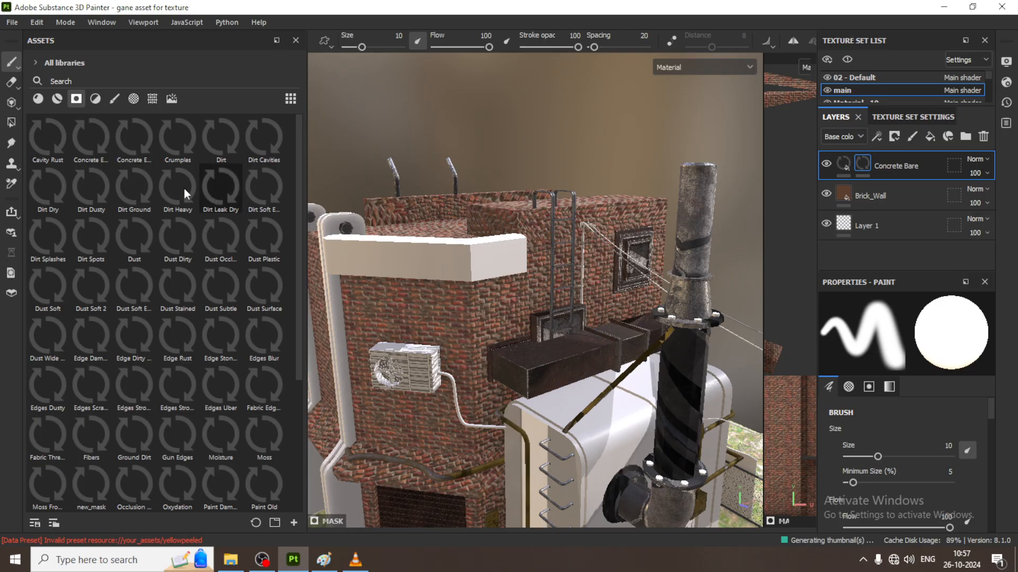
# Try the Dirt Heavy smart mask on the Concrete Bare layer and undo back to the unmasked layer.
pyautogui.moveTo(184, 189); pyautogui.dragTo(912, 168)
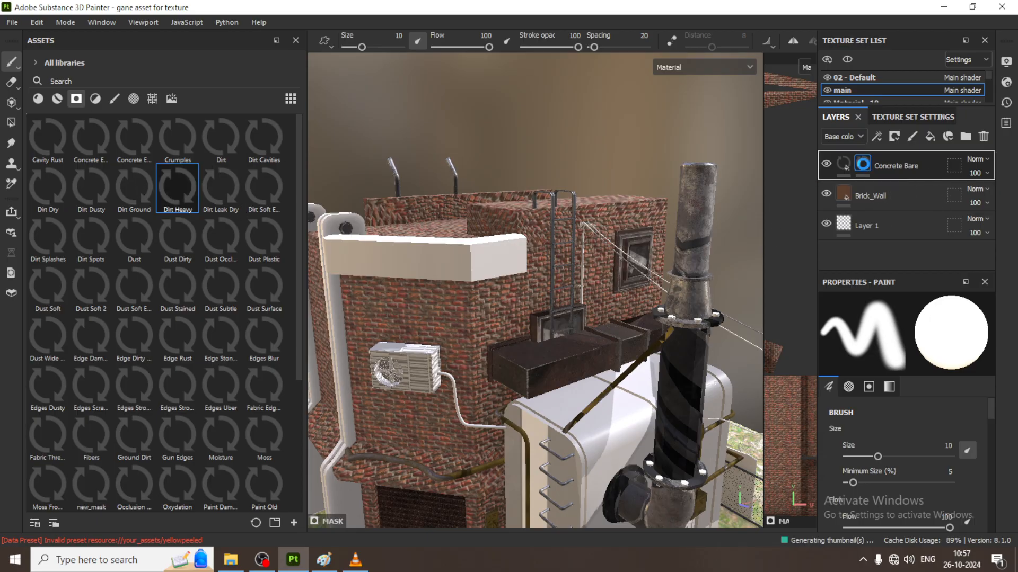
pyautogui.click(862, 169)
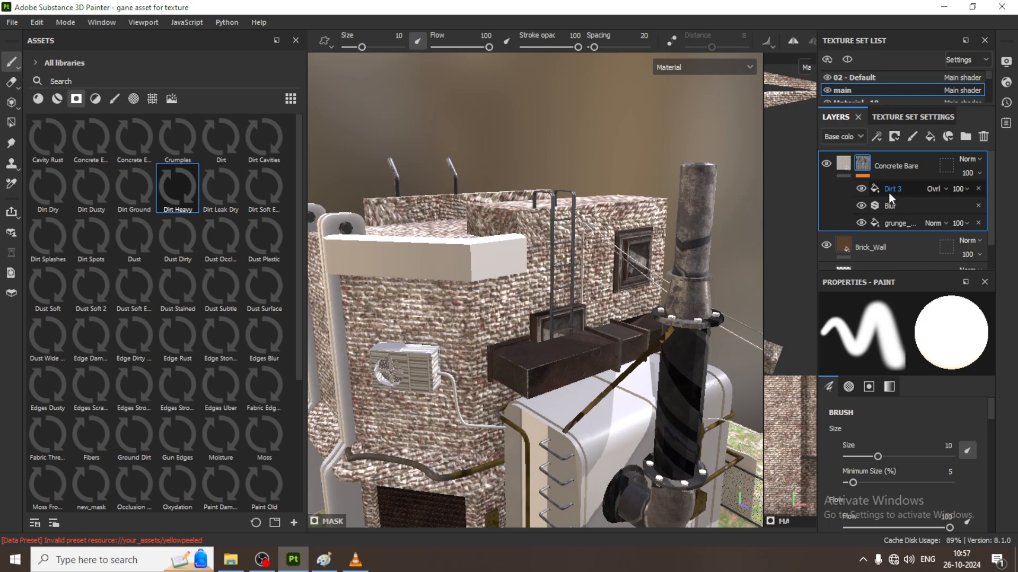
pyautogui.hotkey('ctrl', 'z')
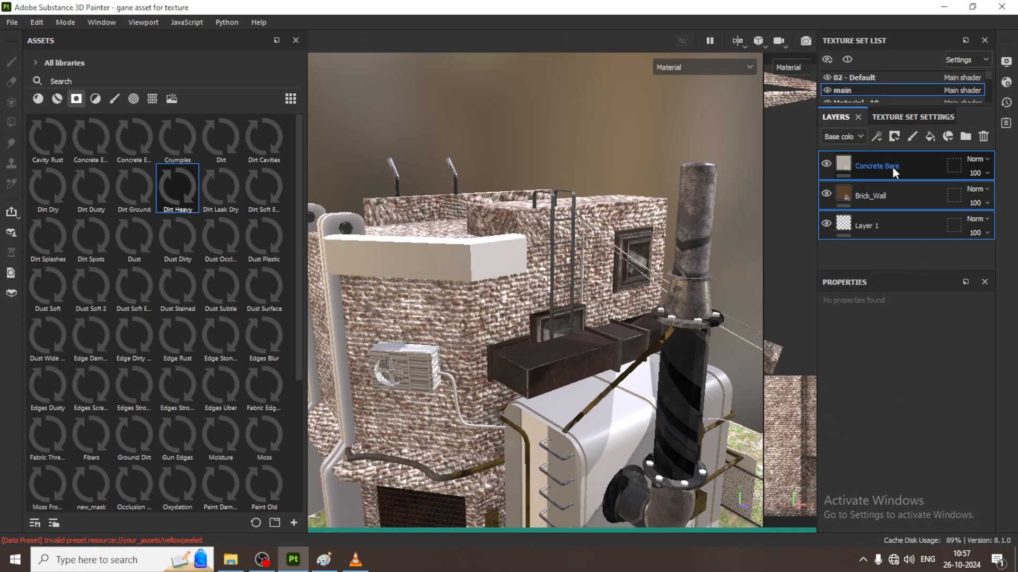
pyautogui.hotkey('ctrl', 'z')
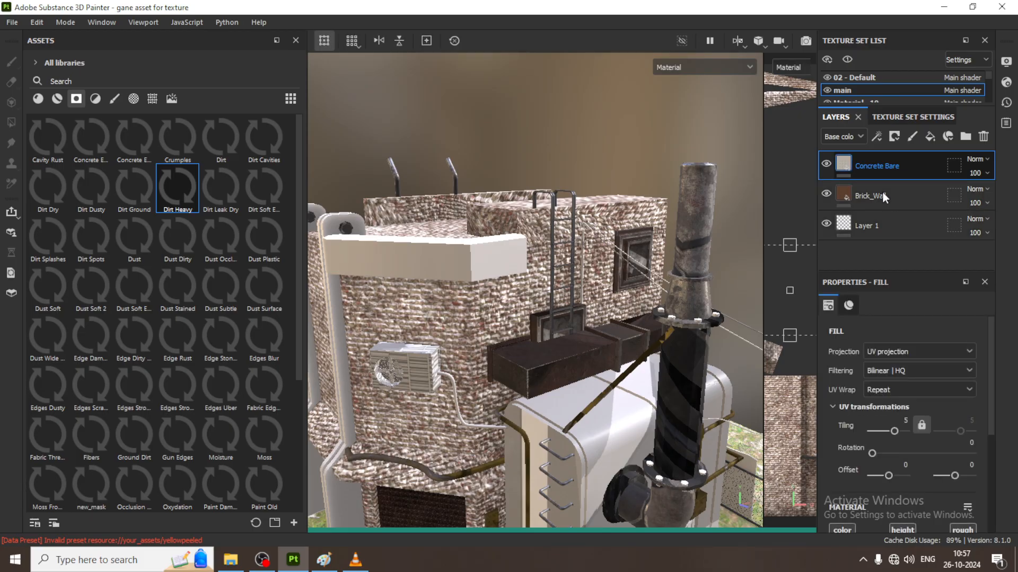
# Add a black mask to the unmasked Concrete Bare layer.
pyautogui.scroll(-5, 928, 482)
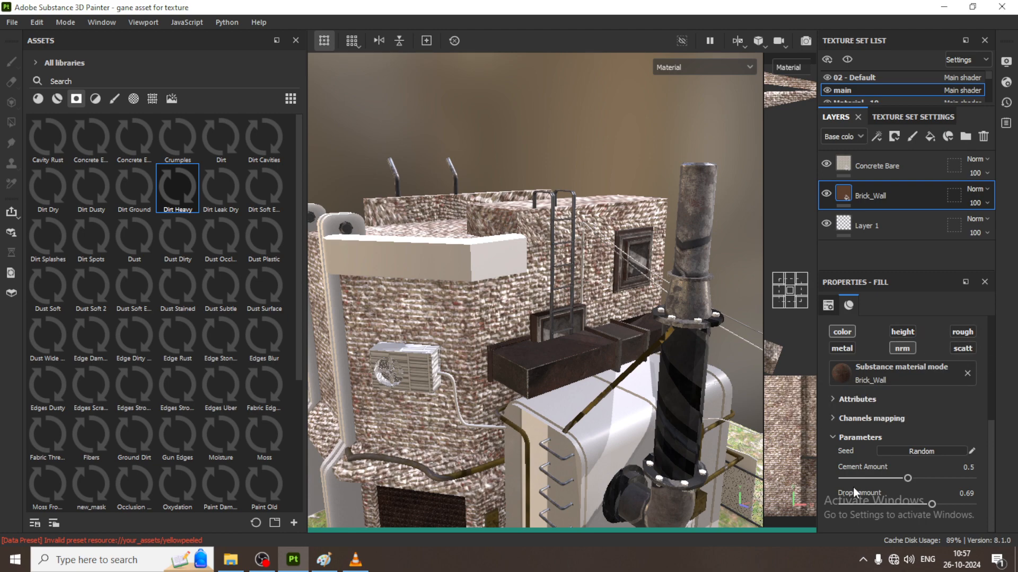
pyautogui.click(898, 143)
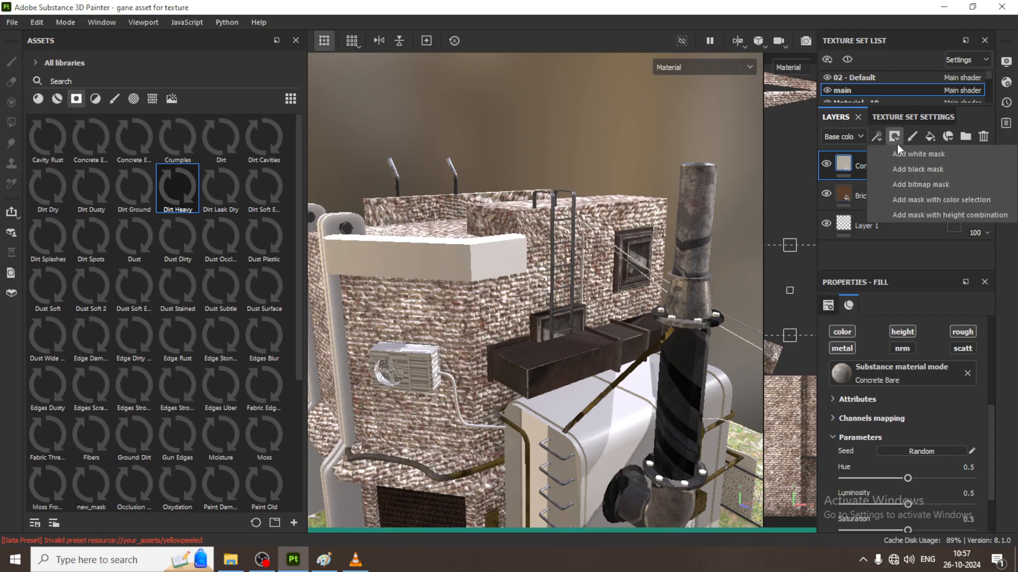
pyautogui.click(921, 170)
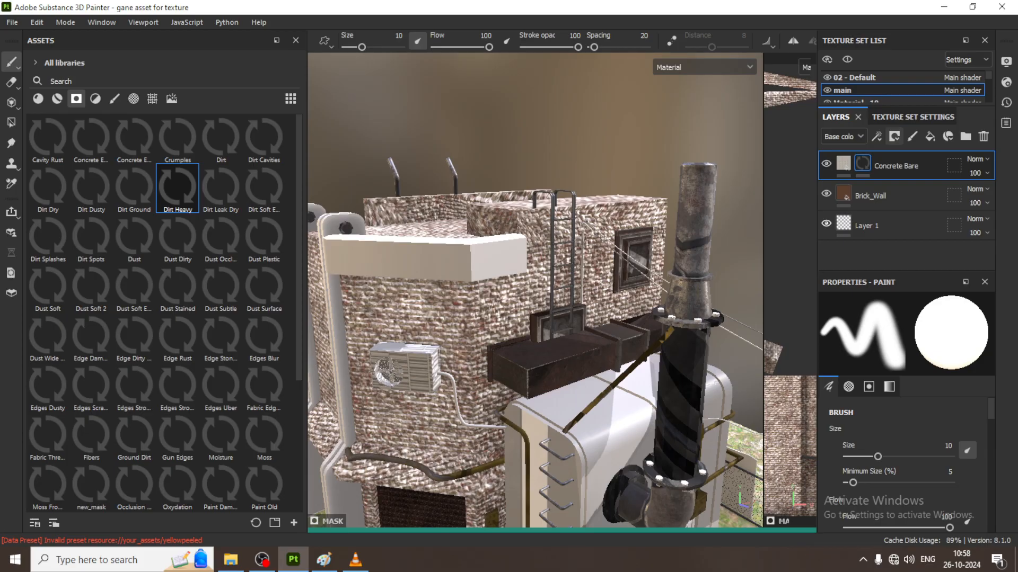
# Try the Dirt Dusty smart mask on the Concrete Bare layer.
pyautogui.moveTo(84, 151); pyautogui.dragTo(418, 415)
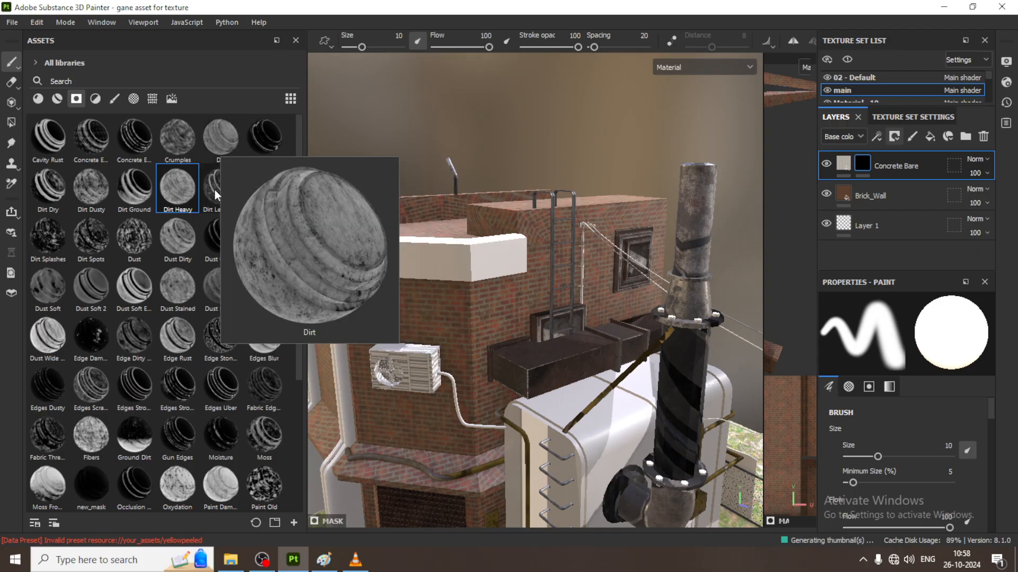
pyautogui.moveTo(214, 189)
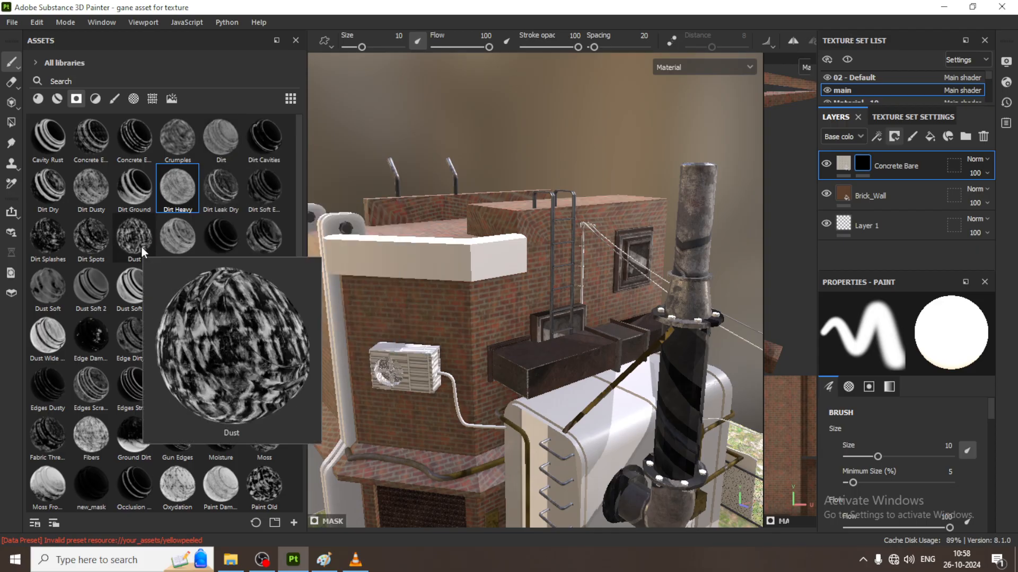
pyautogui.moveTo(92, 211)
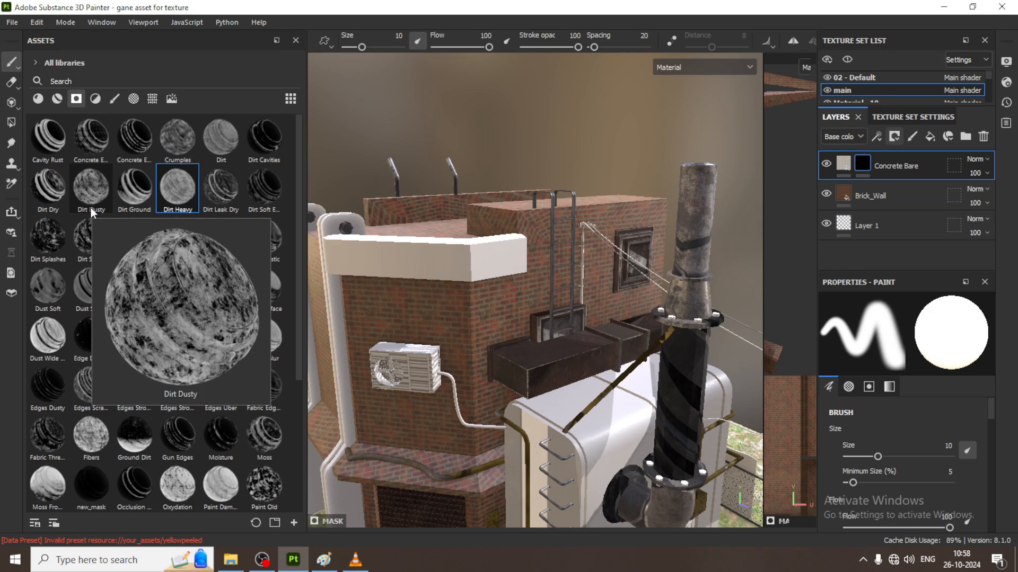
pyautogui.moveTo(97, 189); pyautogui.dragTo(865, 162)
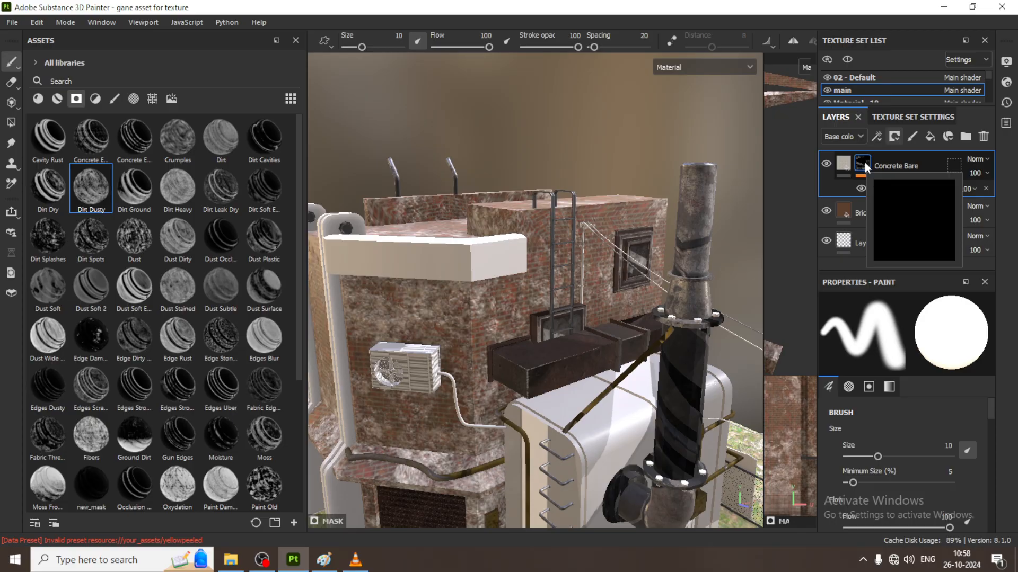
pyautogui.scroll(-2, 906, 446)
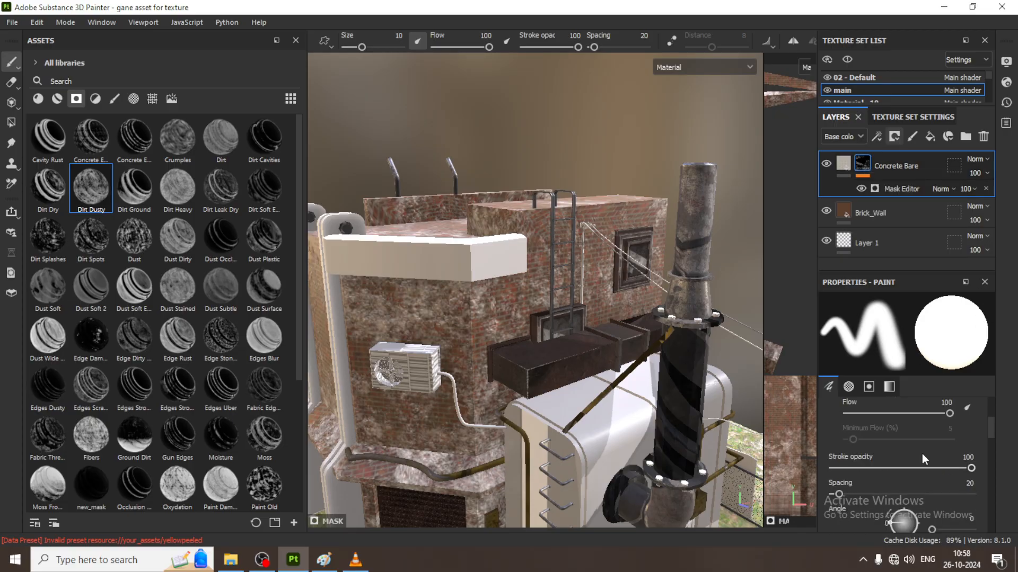
pyautogui.moveTo(950, 414)
pyautogui.mouseDown()
pyautogui.moveTo(895, 414)
pyautogui.moveTo(956, 412)
pyautogui.mouseUp()
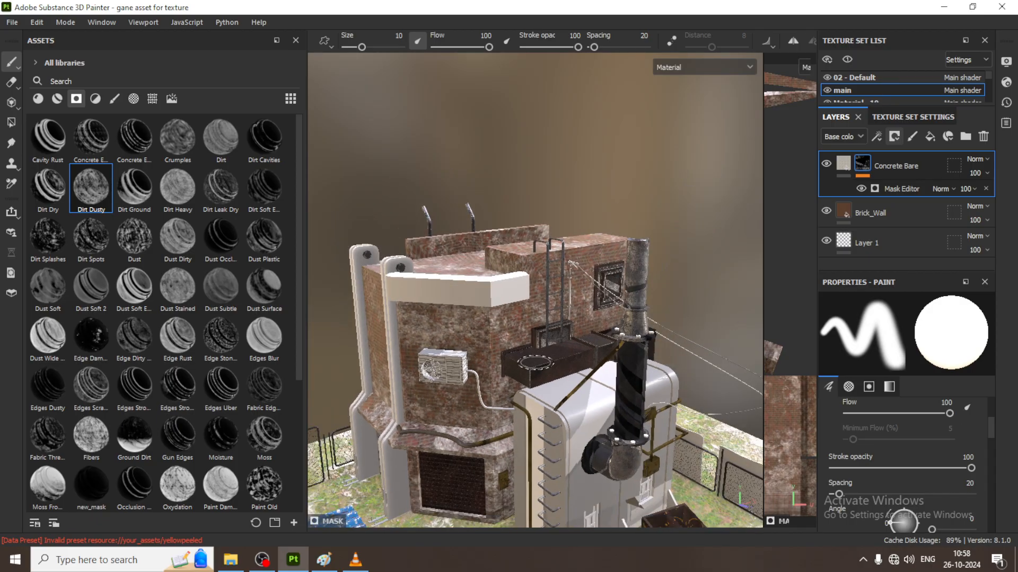
# Compare the dusty concrete on the walls with the reference image in Paint and undo the Dirt Dusty smart mask.
pyautogui.scroll(-3, 535, 362)
pyautogui.keyDown('alt'); pyautogui.moveTo(551, 387); pyautogui.dragTo(551, 362); pyautogui.keyUp('alt')
pyautogui.keyDown('alt'); pyautogui.moveTo(517, 474); pyautogui.dragTo(483, 401, button='middle'); pyautogui.keyUp('alt')
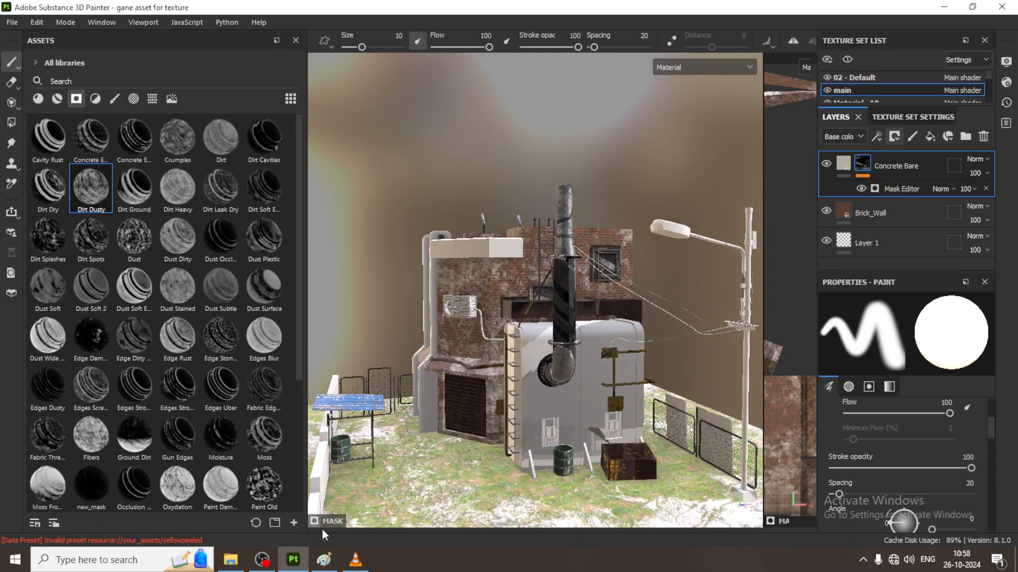
pyautogui.click(324, 560)
pyautogui.click(324, 560)
pyautogui.scroll(5, 572, 289)
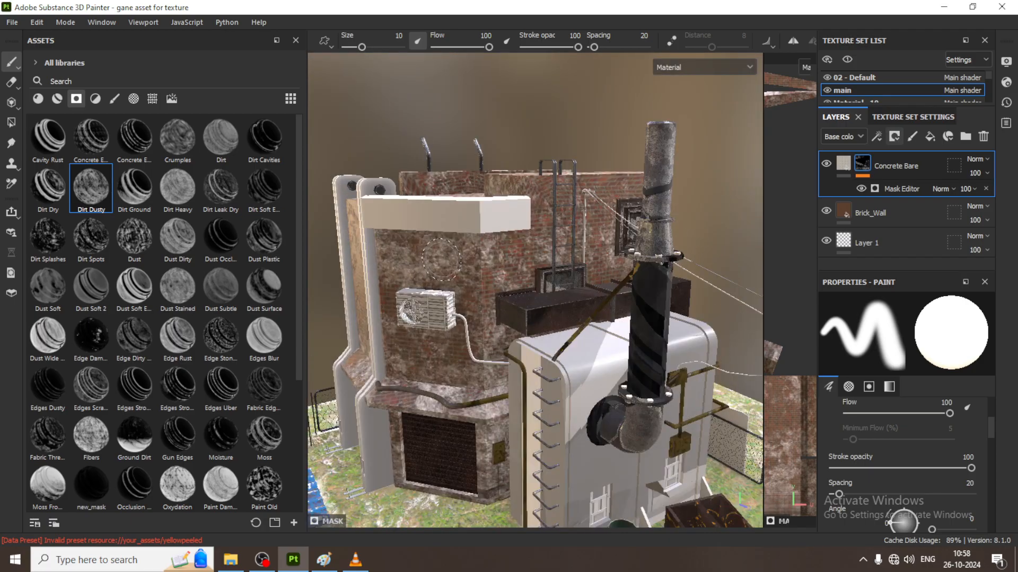
pyautogui.hotkey('ctrl', 'z')
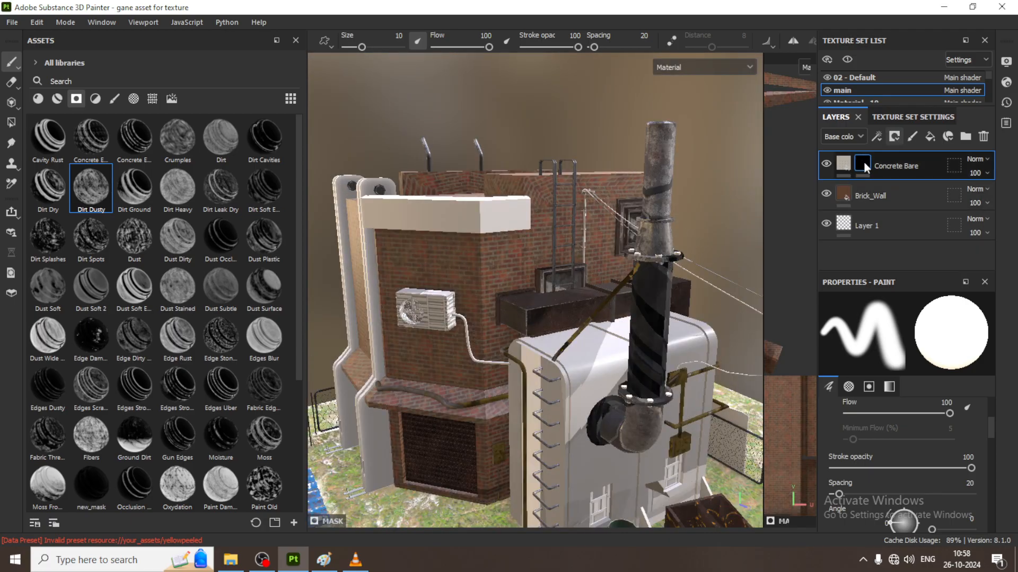
# Add a Dirt generator to the Concrete Bare layer's black mask and set its Dirt Level to 0.26.
pyautogui.click(877, 137)
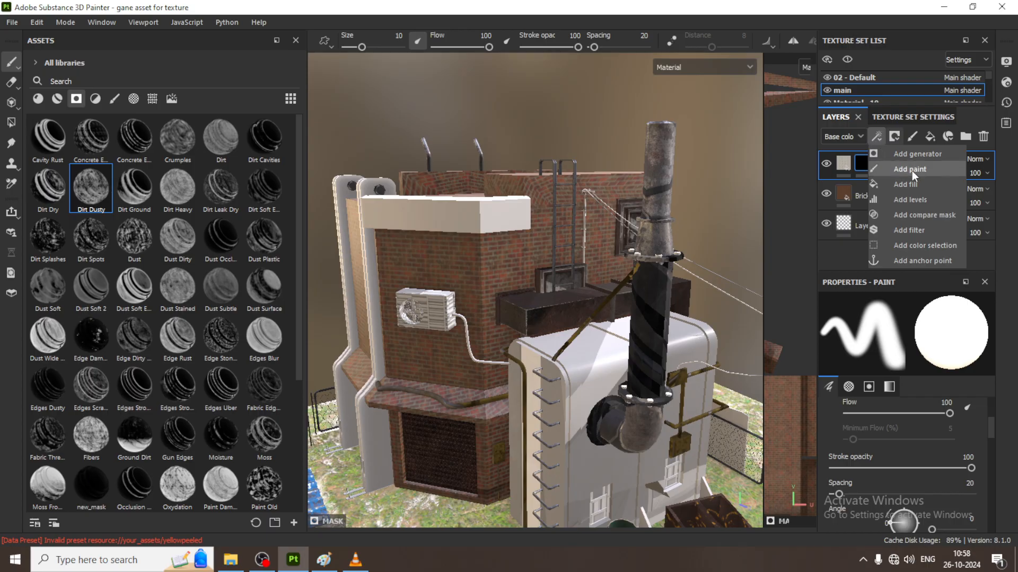
pyautogui.click(913, 155)
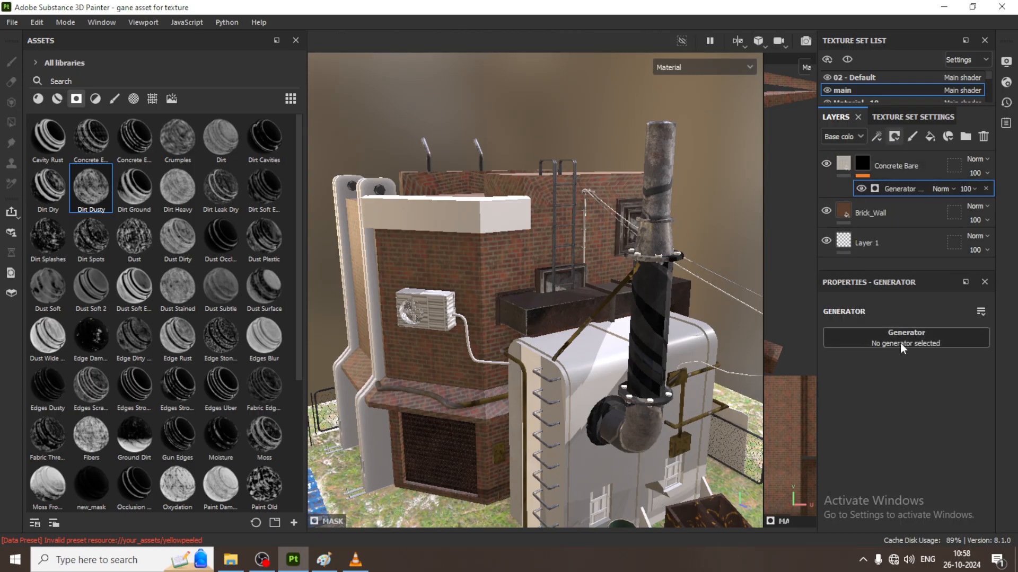
pyautogui.click(900, 340)
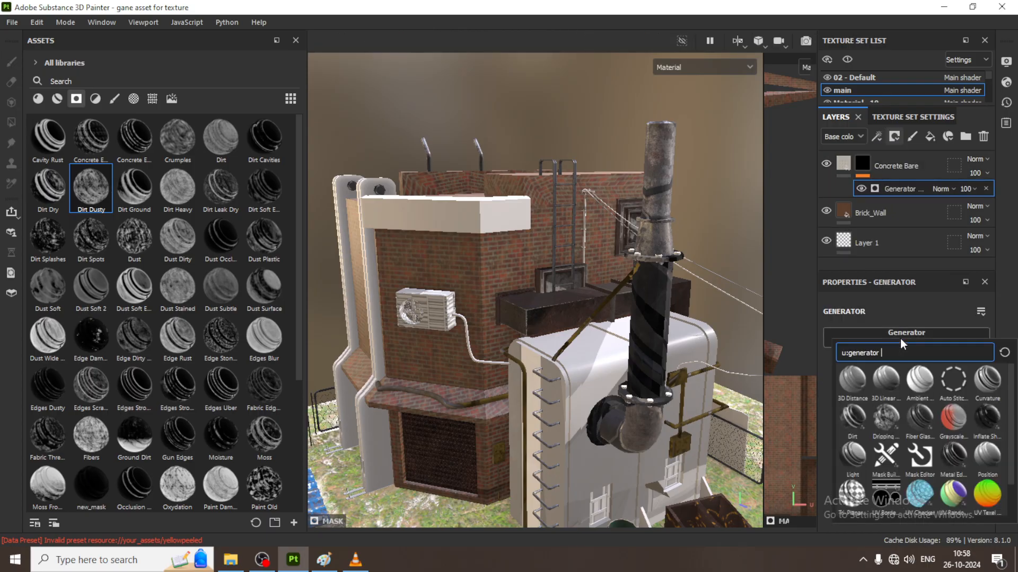
pyautogui.click(855, 417)
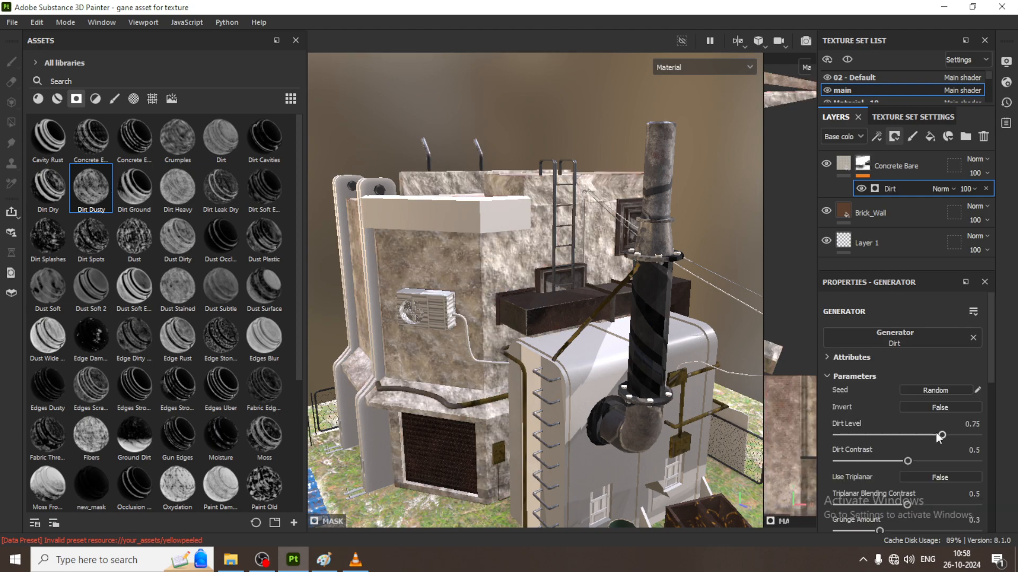
pyautogui.moveTo(910, 433); pyautogui.dragTo(876, 434)
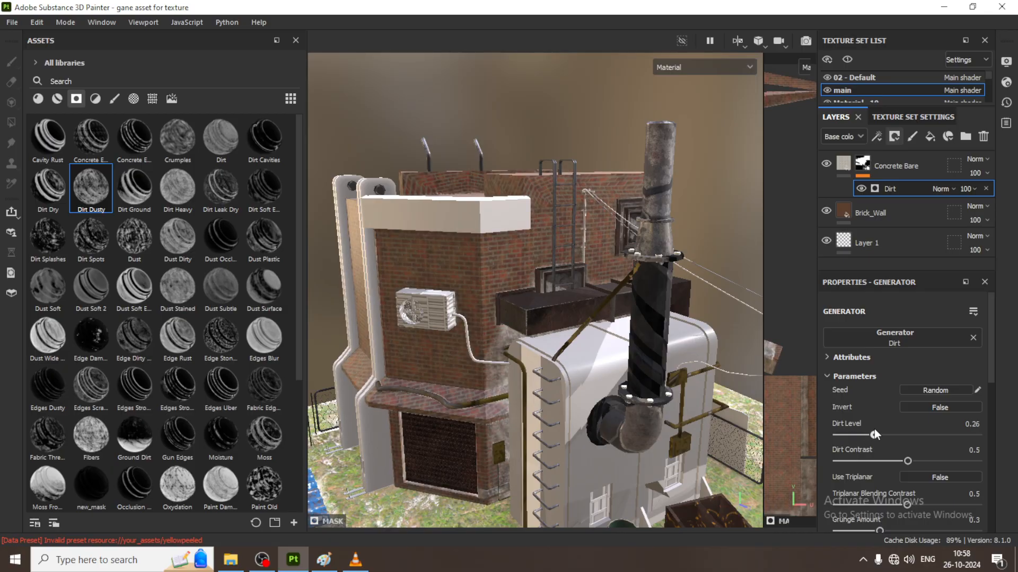
# Examine the Concrete Bare layer's fill settings and check its effect by switching the color channel off and on.
pyautogui.click(842, 167)
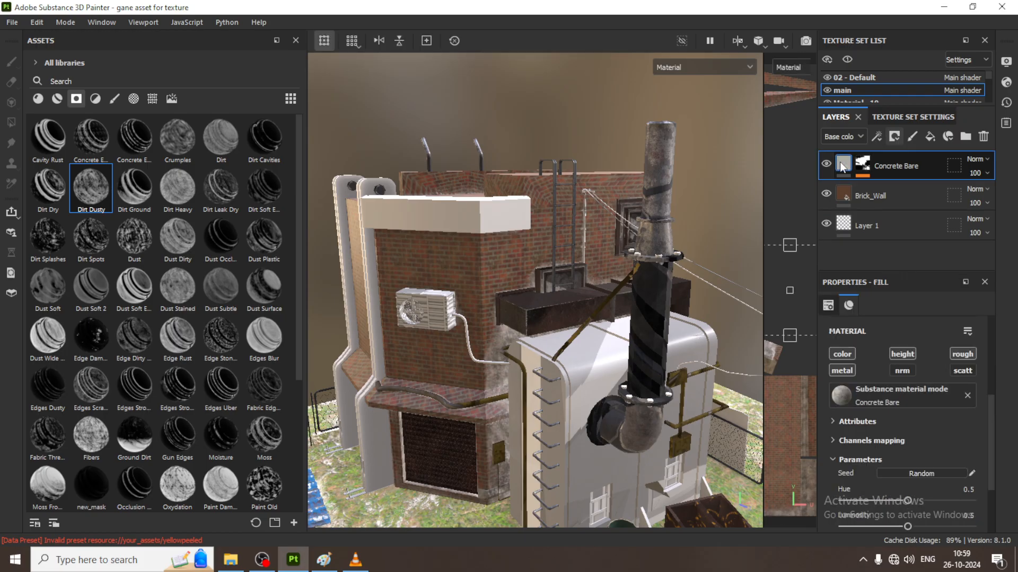
pyautogui.scroll(-3, 954, 450)
pyautogui.scroll(6, 901, 402)
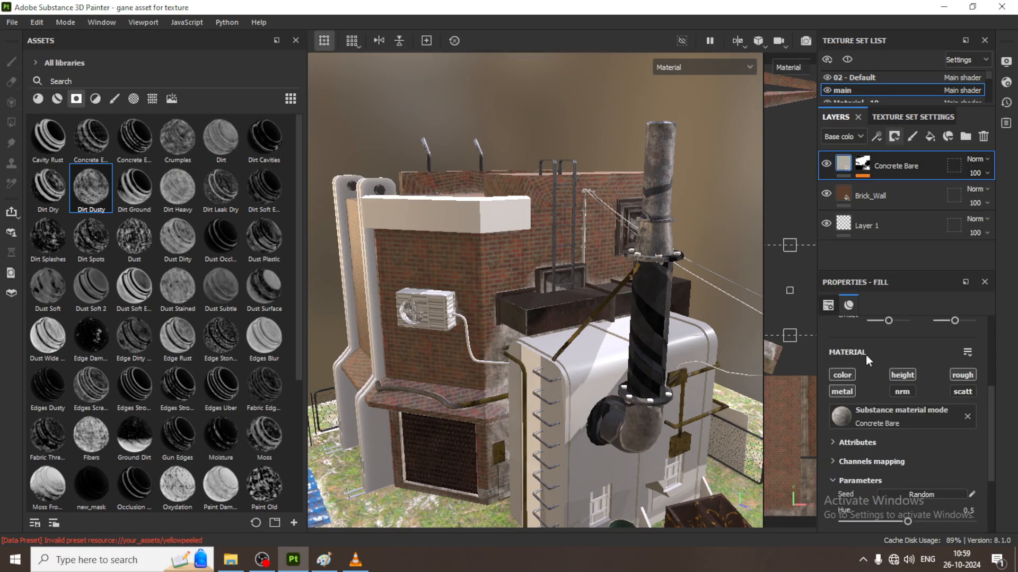
pyautogui.scroll(-1, 913, 392)
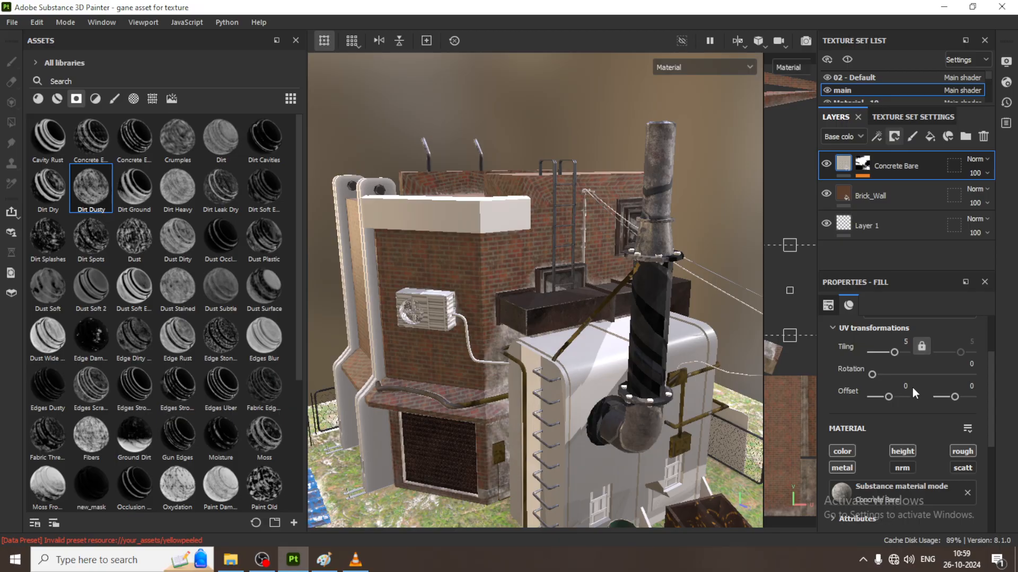
pyautogui.click(841, 450)
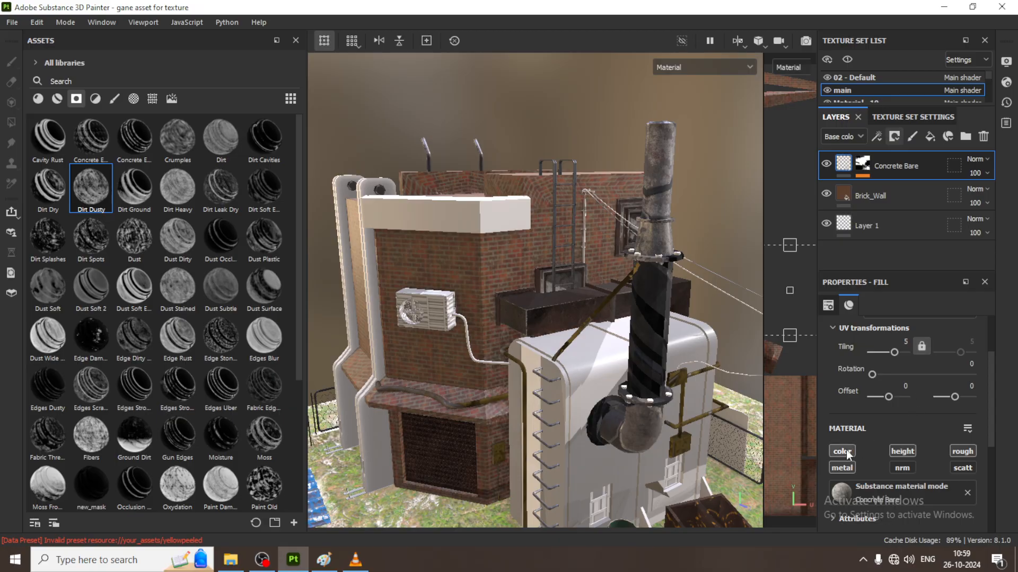
pyautogui.click(846, 450)
pyautogui.scroll(-2, 874, 450)
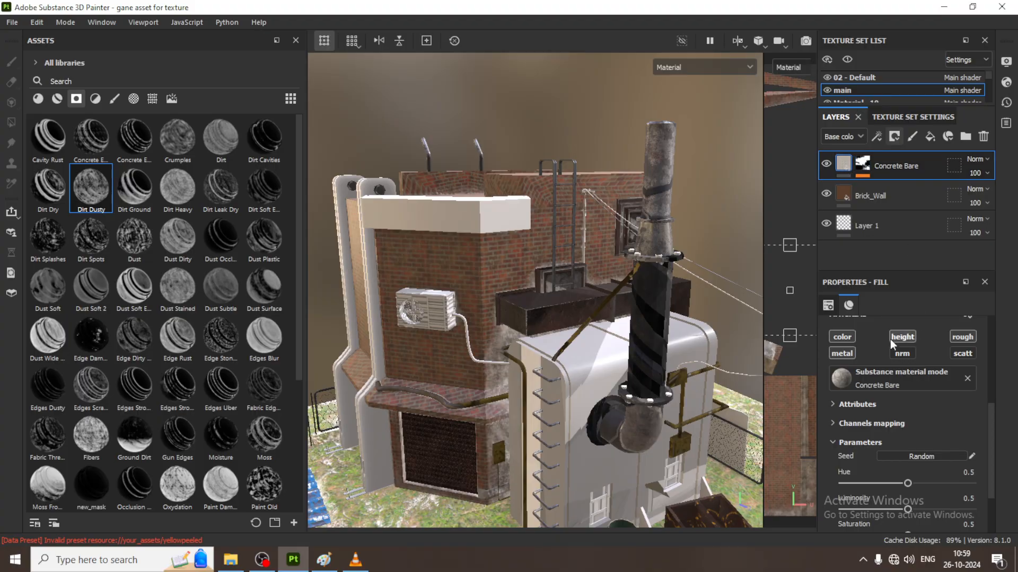
pyautogui.scroll(4, 890, 339)
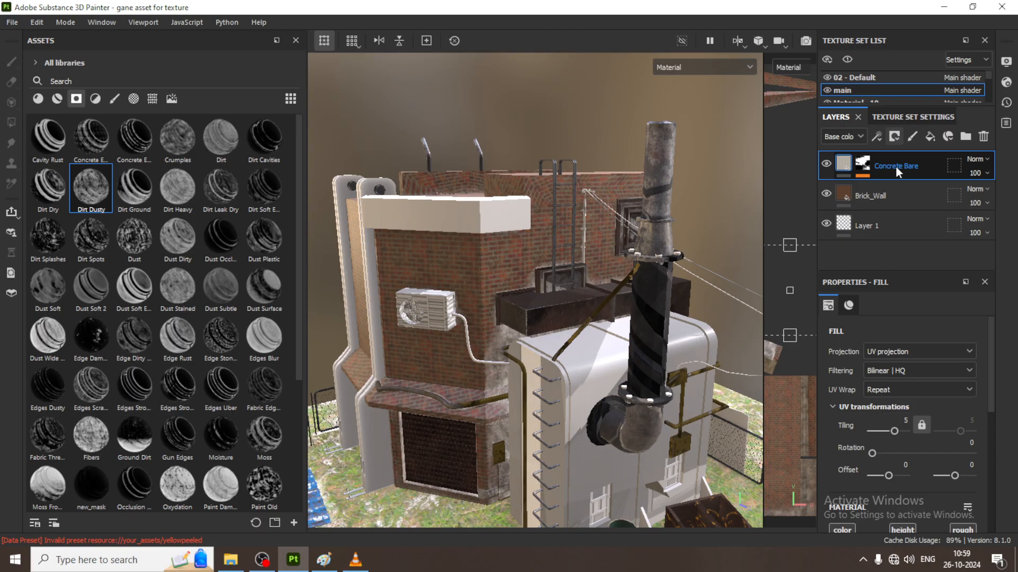
# Delete the Concrete Bare layer and apply the Dirt smart material over the brick walls instead.
pyautogui.press('Delete')
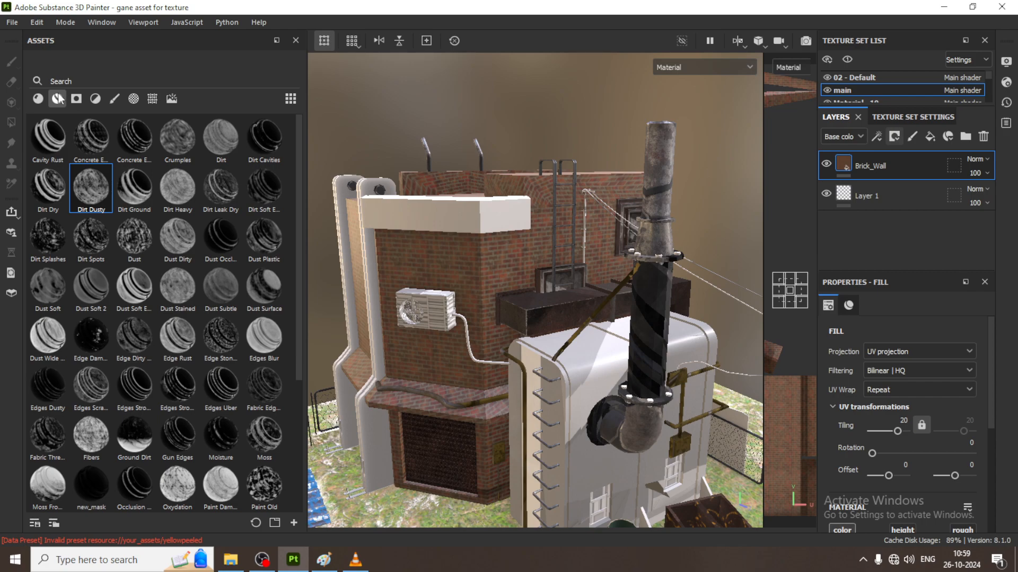
pyautogui.click(57, 99)
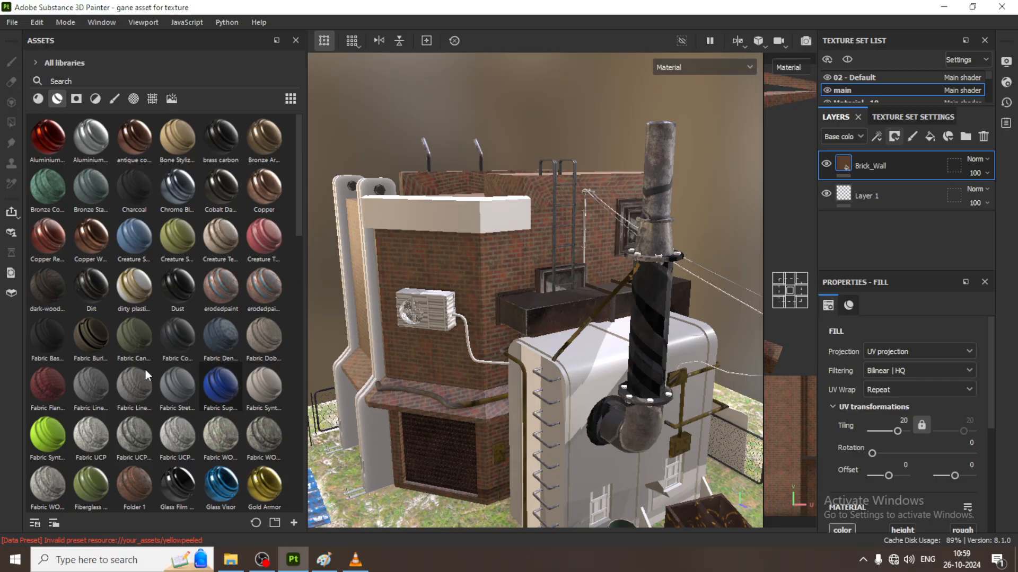
pyautogui.scroll(-3, 102, 341)
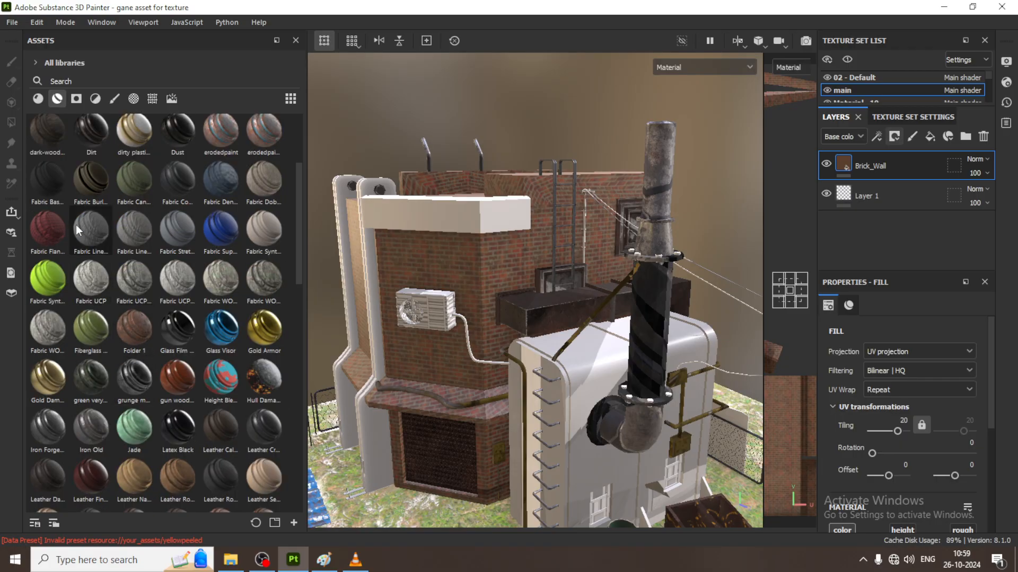
pyautogui.moveTo(92, 134); pyautogui.dragTo(501, 255)
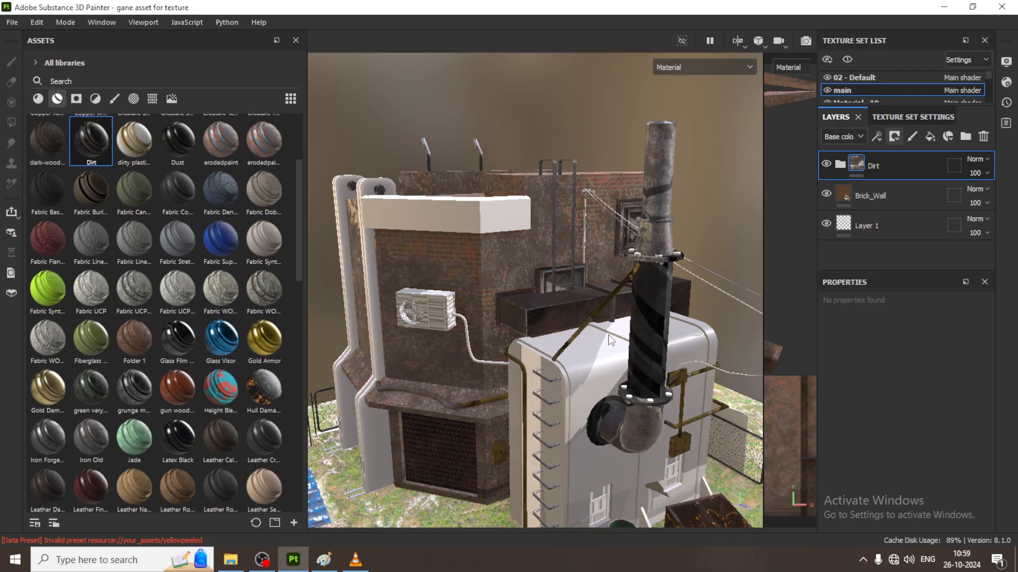
pyautogui.scroll(2, 509, 288)
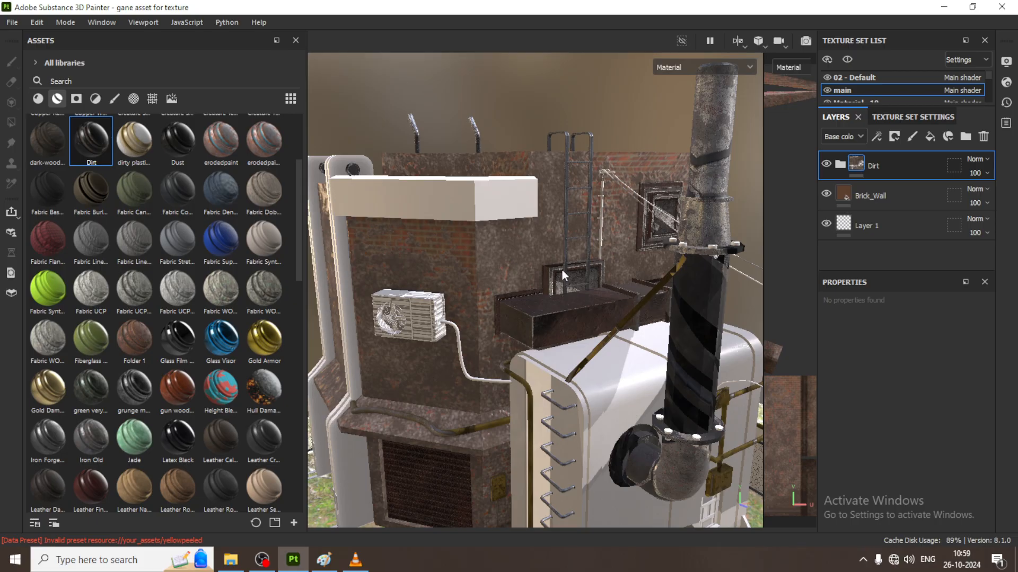
pyautogui.scroll(-3, 498, 266)
pyautogui.scroll(6, 476, 281)
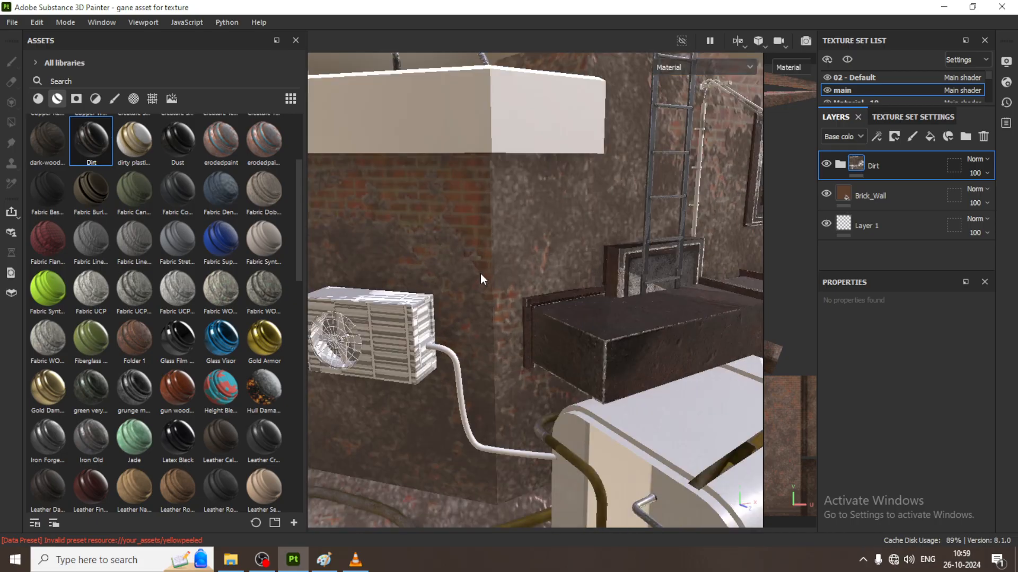
# Enable the roughness and height channels on the Brick_Wall layer.
pyautogui.click(883, 195)
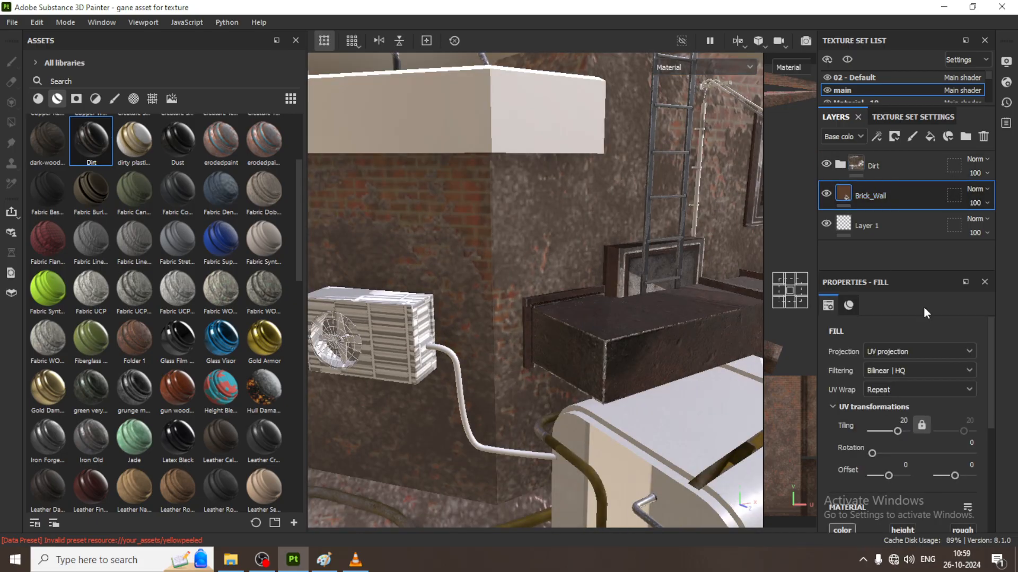
pyautogui.scroll(-2, 874, 476)
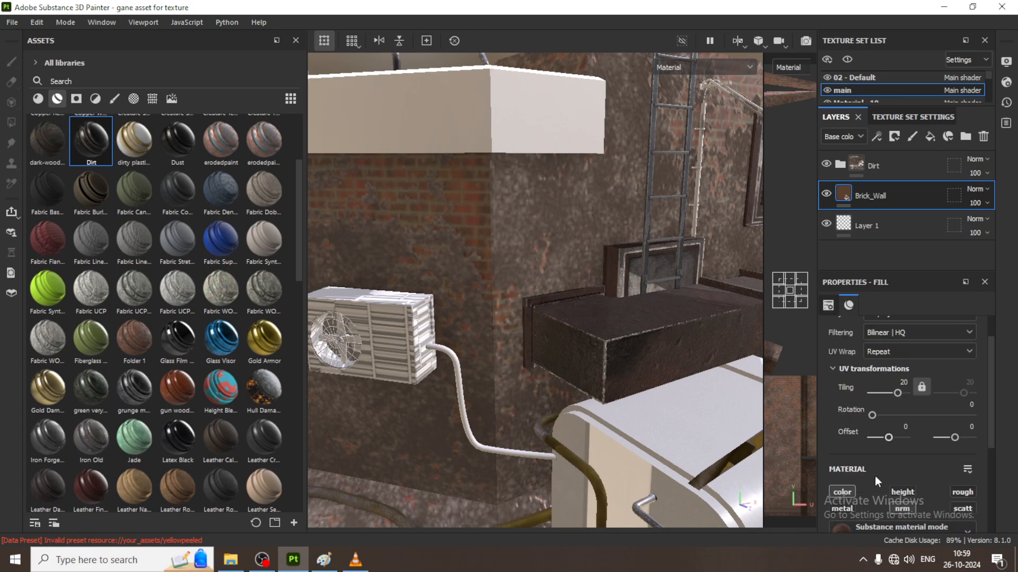
pyautogui.click(958, 492)
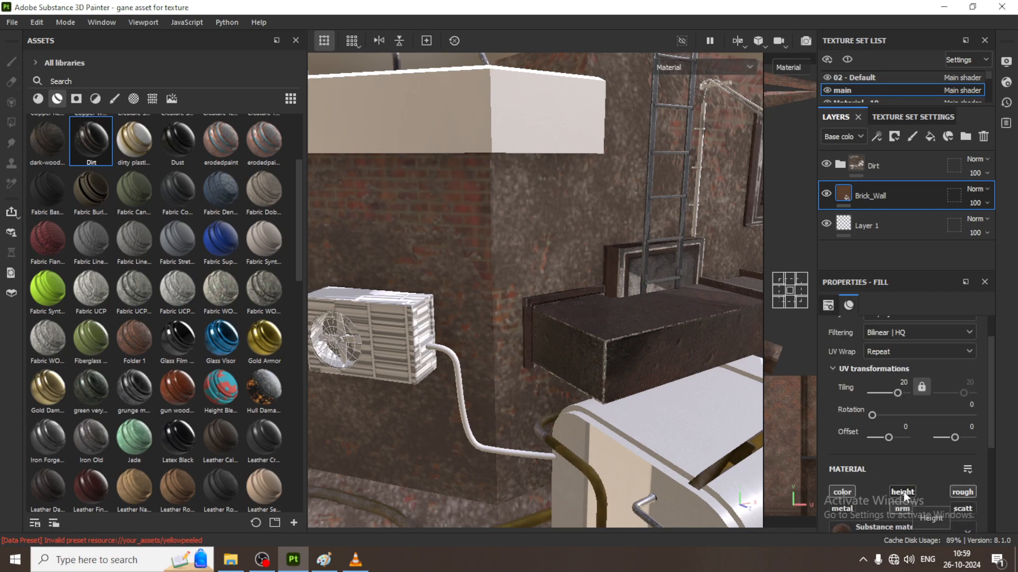
pyautogui.click(903, 492)
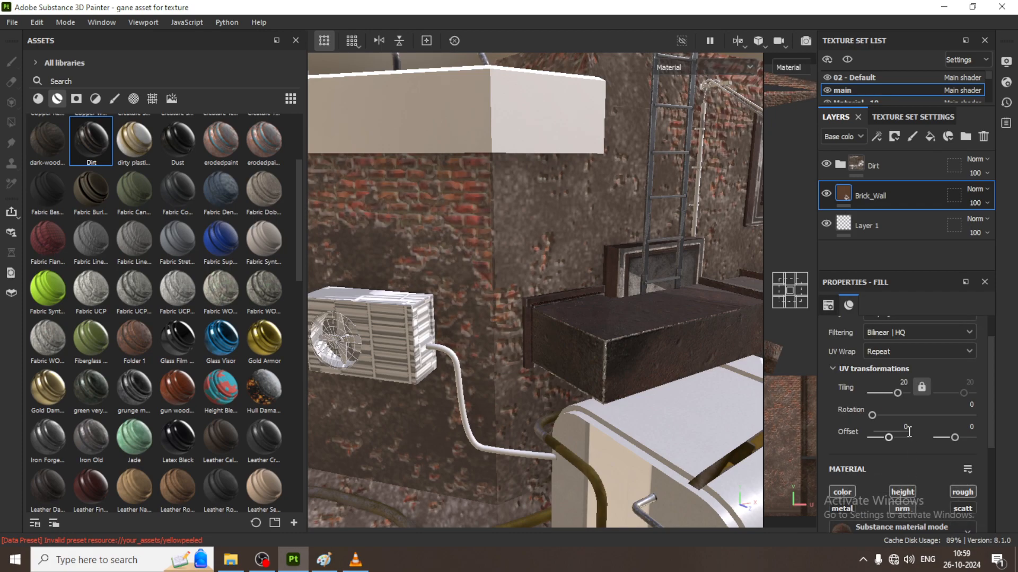
pyautogui.scroll(-5, 923, 463)
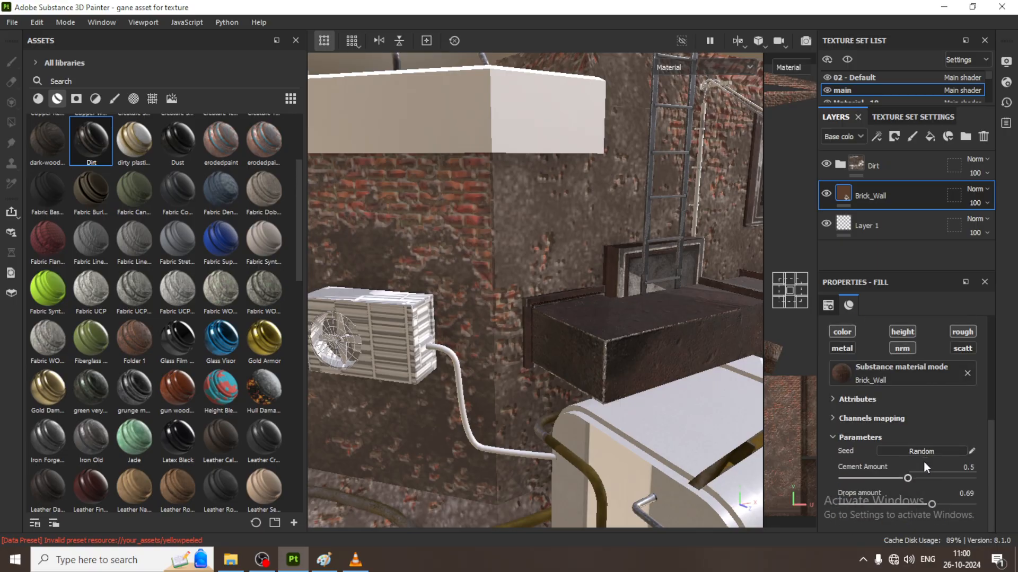
# Isolate the Brick_Wall layer's height channel to check its relief, and turn the color and roughness channels back on.
pyautogui.click(903, 332)
pyautogui.scroll(3, 936, 477)
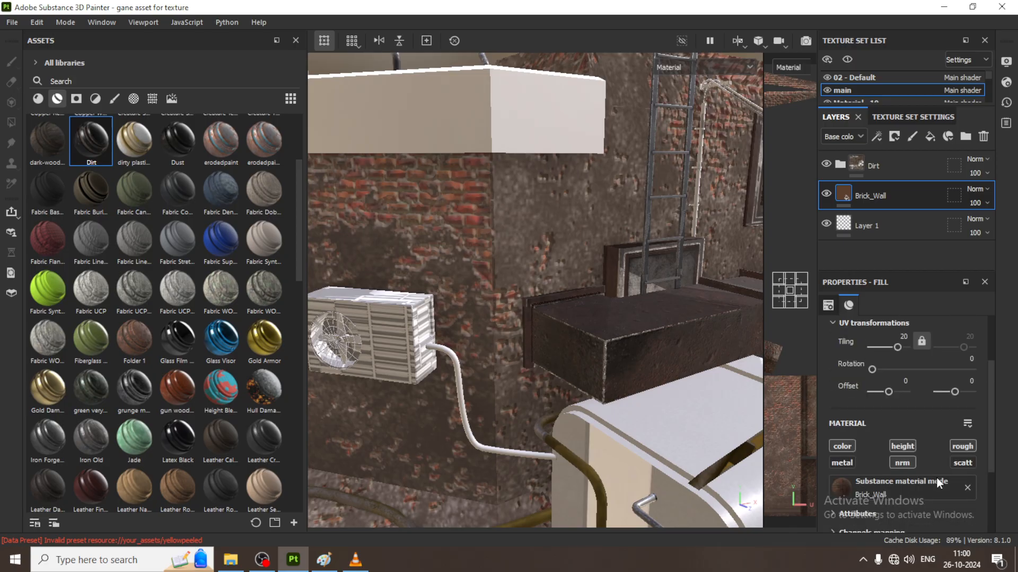
pyautogui.scroll(-3, 936, 477)
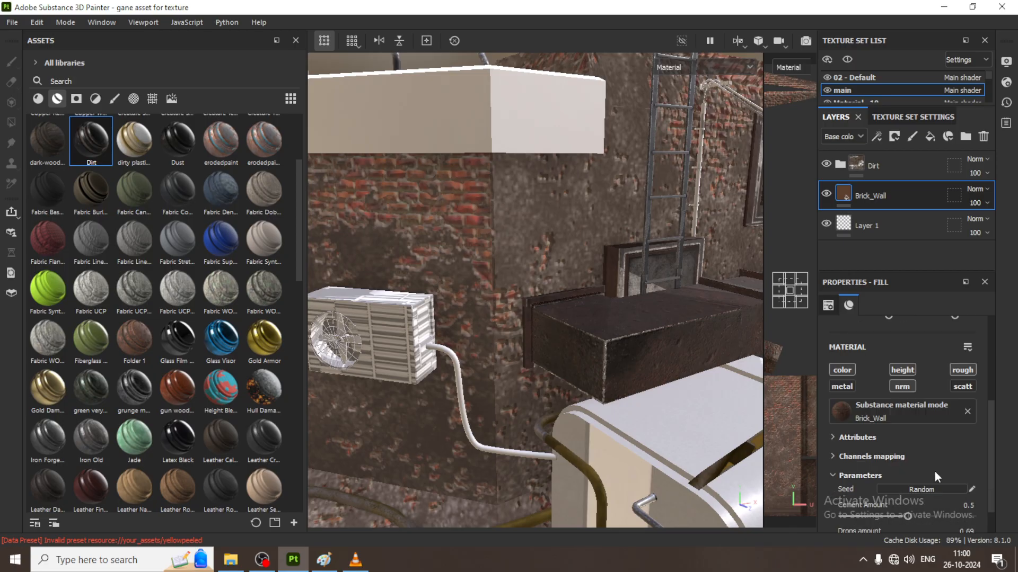
pyautogui.click(903, 370)
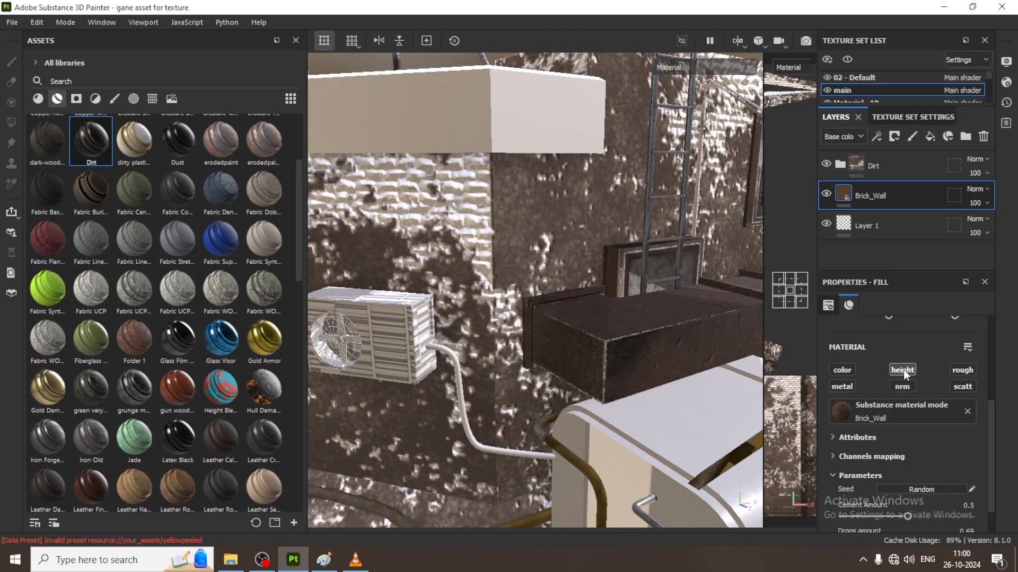
pyautogui.click(850, 371)
pyautogui.click(963, 370)
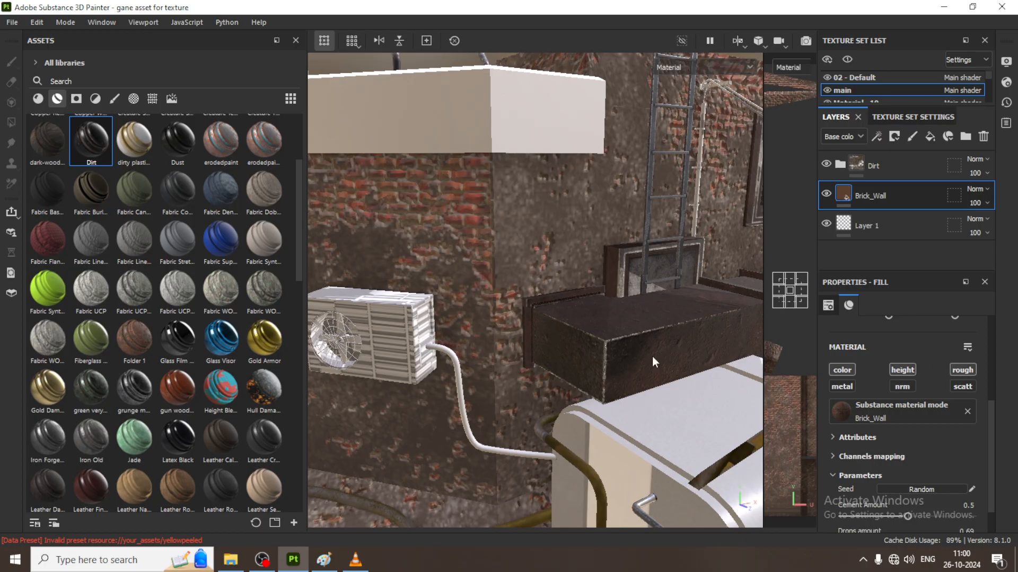
# Add a black mask to the Dirt folder.
pyautogui.scroll(-8, 559, 344)
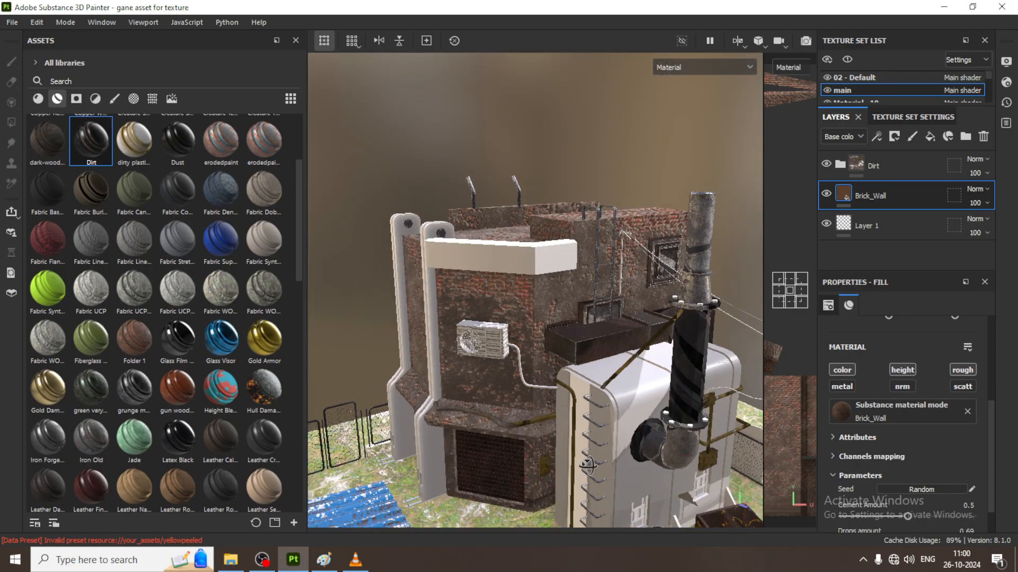
pyautogui.keyDown('alt'); pyautogui.moveTo(587, 465); pyautogui.dragTo(615, 462); pyautogui.keyUp('alt')
pyautogui.click(882, 164)
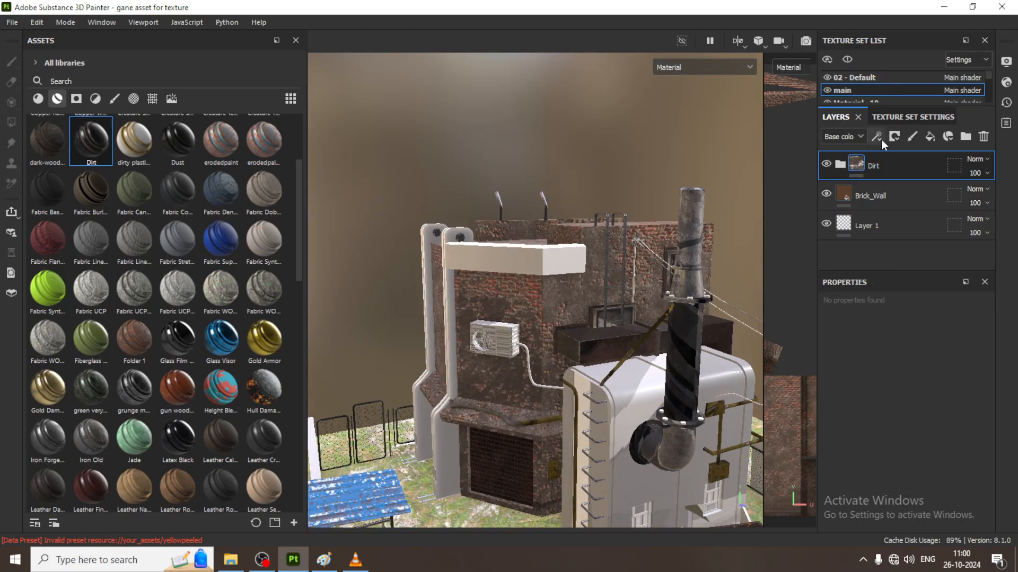
pyautogui.click(881, 139)
pyautogui.click(924, 165)
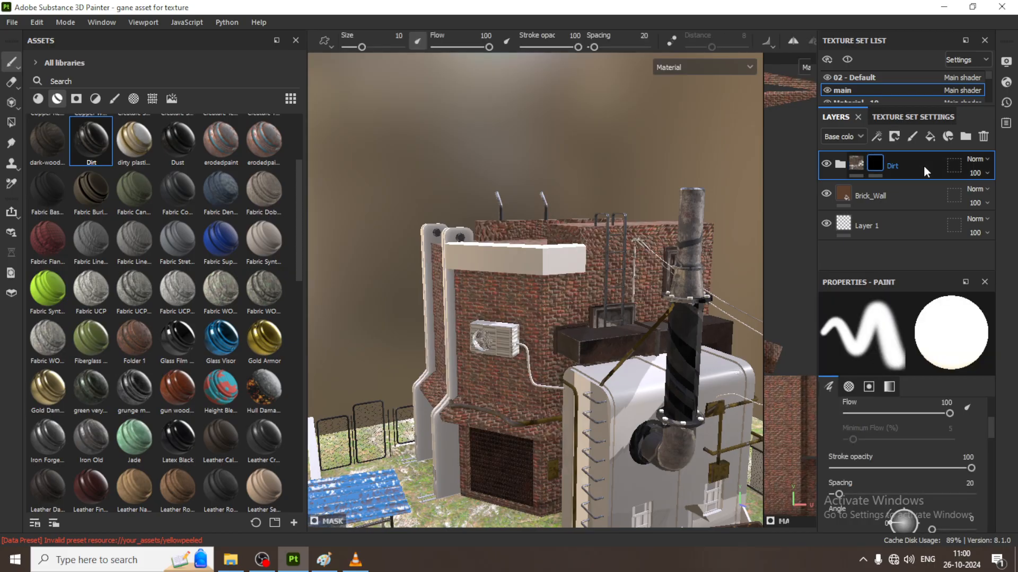
# Try a concrete smart mask on the Dirt folder, inspect it on the walls and undo it.
pyautogui.click(71, 99)
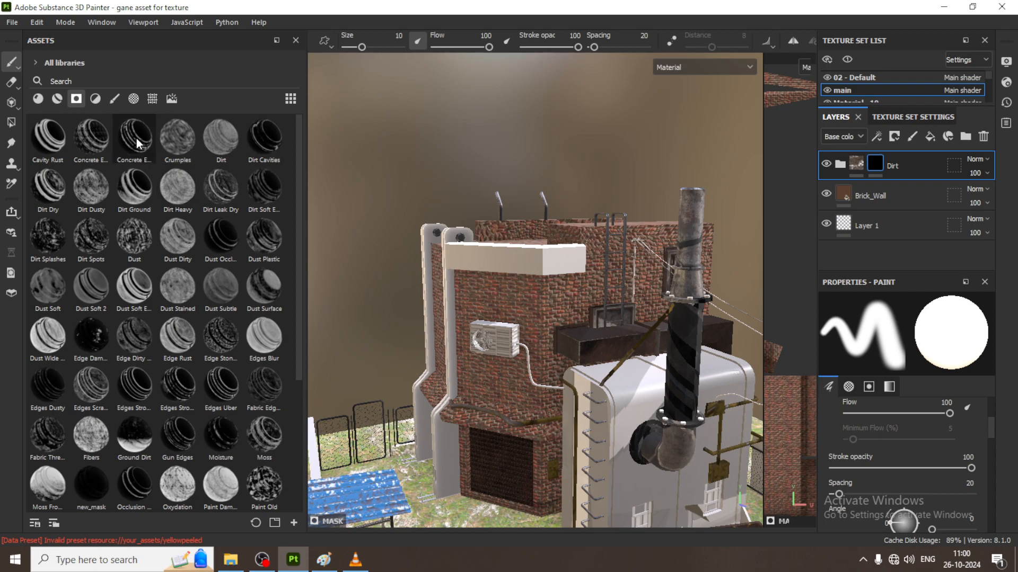
pyautogui.moveTo(137, 143); pyautogui.dragTo(879, 163)
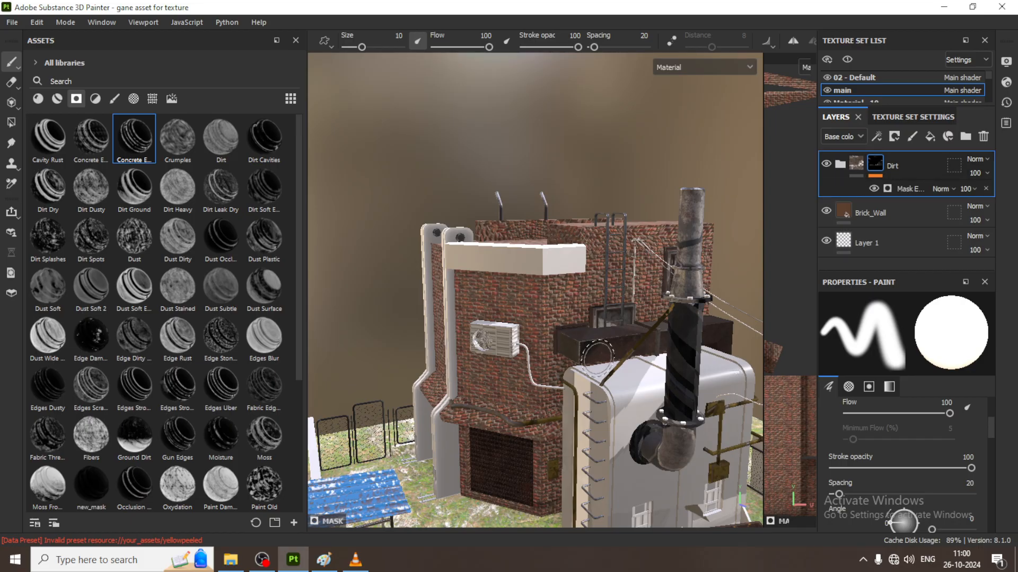
pyautogui.scroll(3, 594, 359)
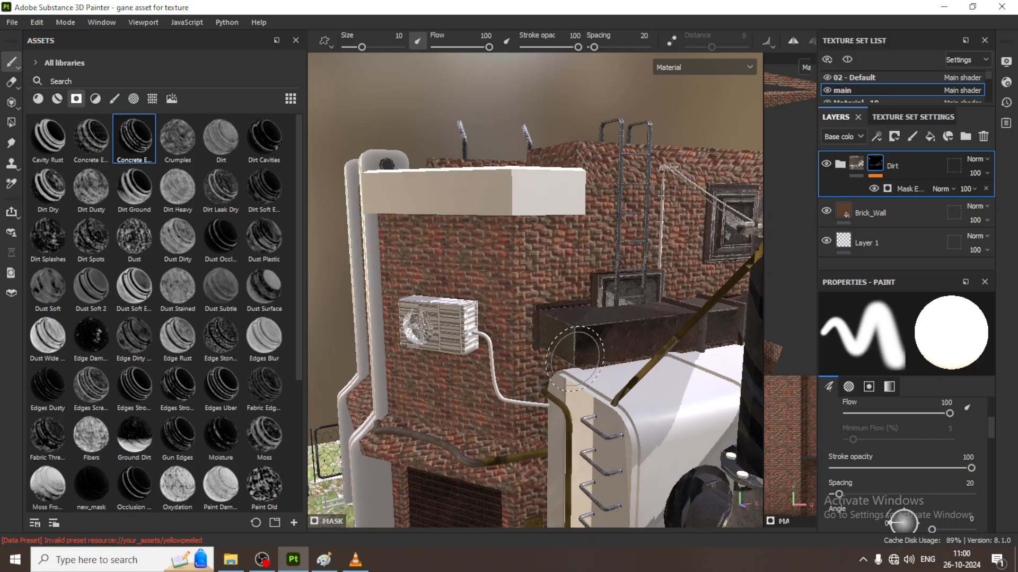
pyautogui.scroll(1, 574, 359)
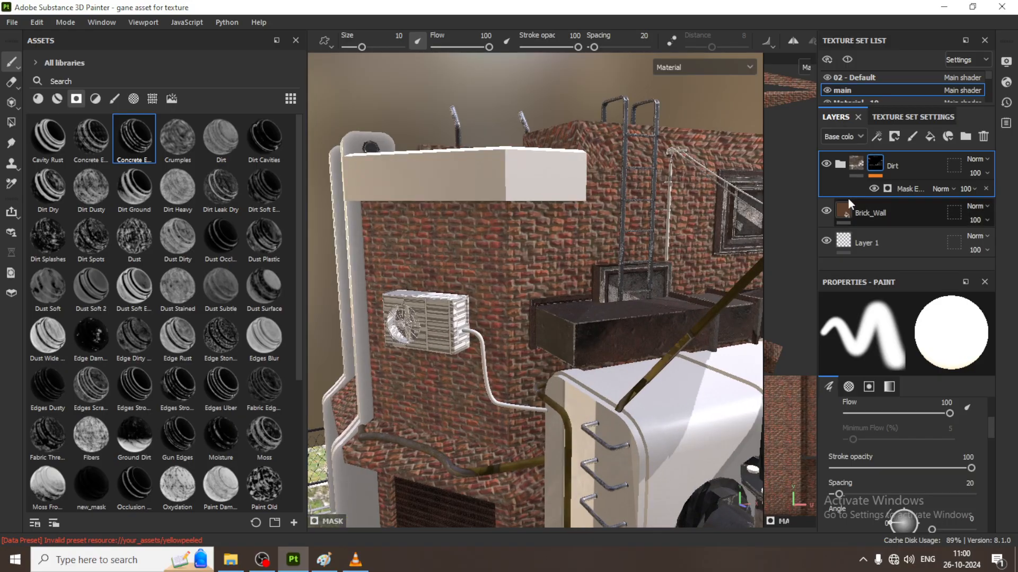
pyautogui.hotkey('ctrl', 'z')
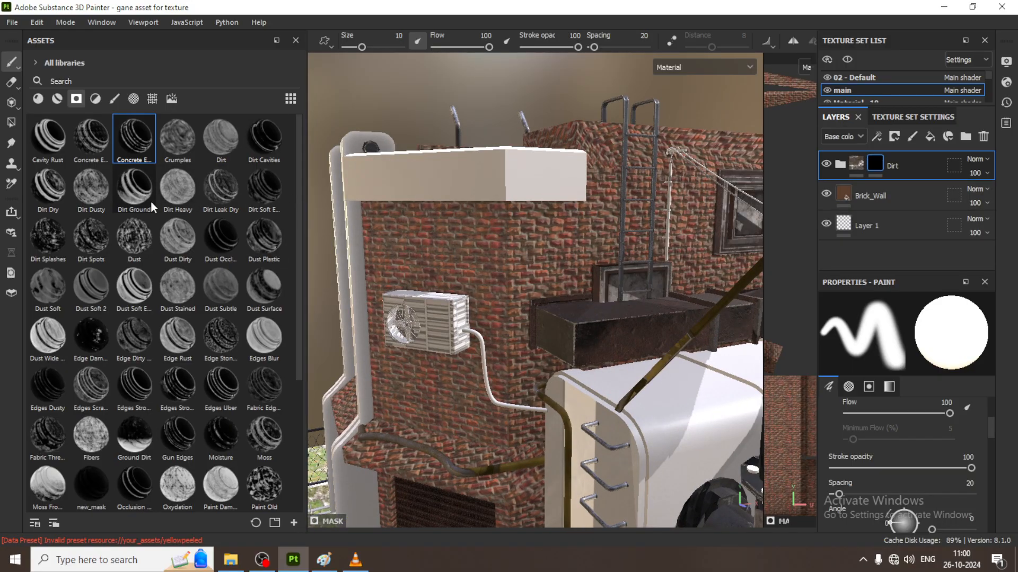
# Try the Dirt Dry smart mask on the Dirt folder and inspect its effect on the brick walls.
pyautogui.moveTo(56, 186); pyautogui.dragTo(875, 167)
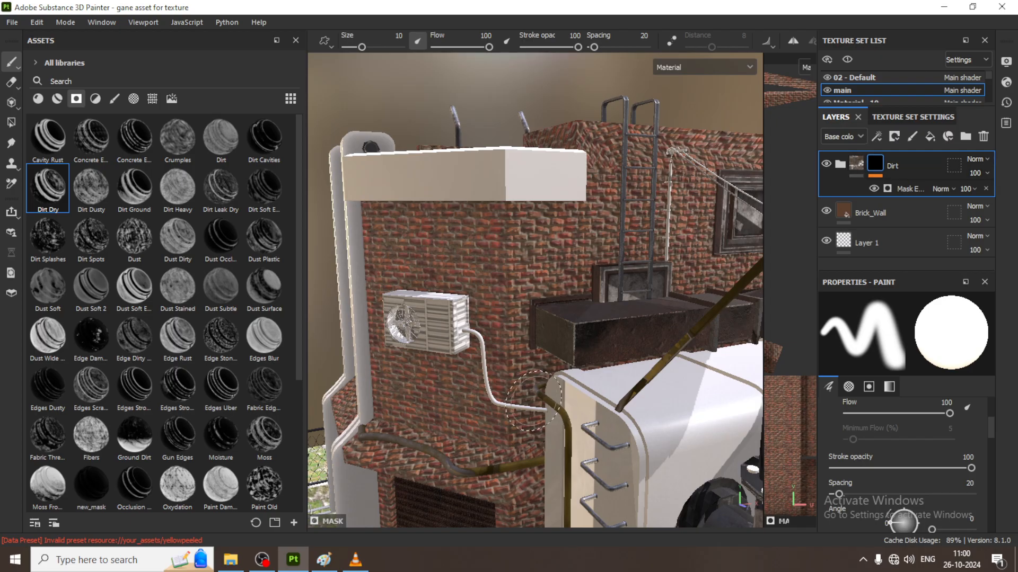
pyautogui.scroll(-3, 534, 401)
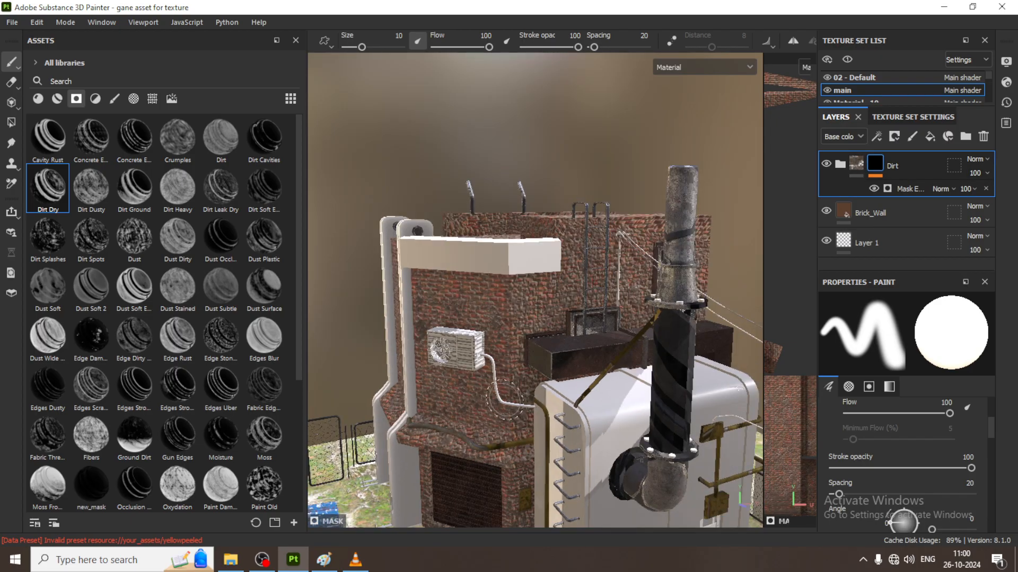
pyautogui.scroll(1, 466, 363)
pyautogui.moveTo(466, 363)
pyautogui.keyDown('alt'); pyautogui.mouseDown(button='right')
pyautogui.moveTo(732, 371)
pyautogui.moveTo(580, 373)
pyautogui.mouseUp(button='right'); pyautogui.keyUp('alt')
pyautogui.keyDown('alt'); pyautogui.moveTo(579, 374); pyautogui.dragTo(564, 362); pyautogui.keyUp('alt')
pyautogui.keyDown('alt'); pyautogui.moveTo(563, 363); pyautogui.dragTo(501, 293, button='middle'); pyautogui.keyUp('alt')
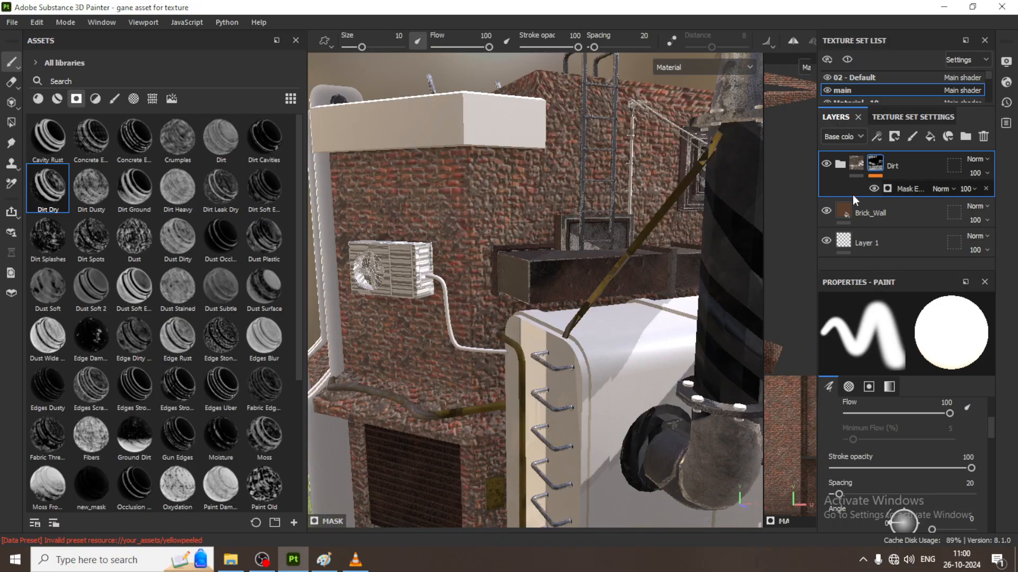
# Remove the mask from the Dirt folder.
pyautogui.rightClick(874, 162)
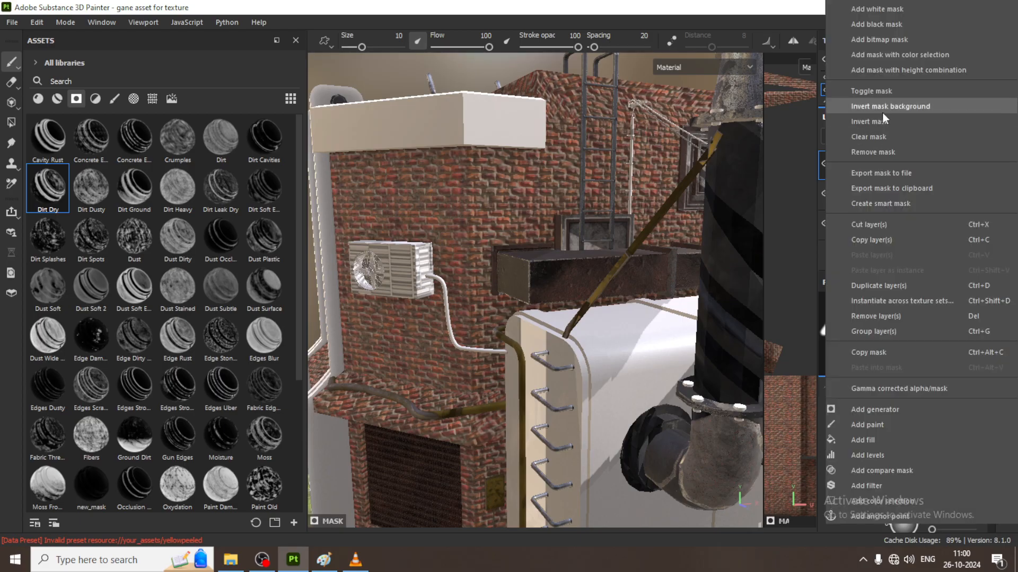
pyautogui.click(896, 152)
pyautogui.scroll(-10, 502, 334)
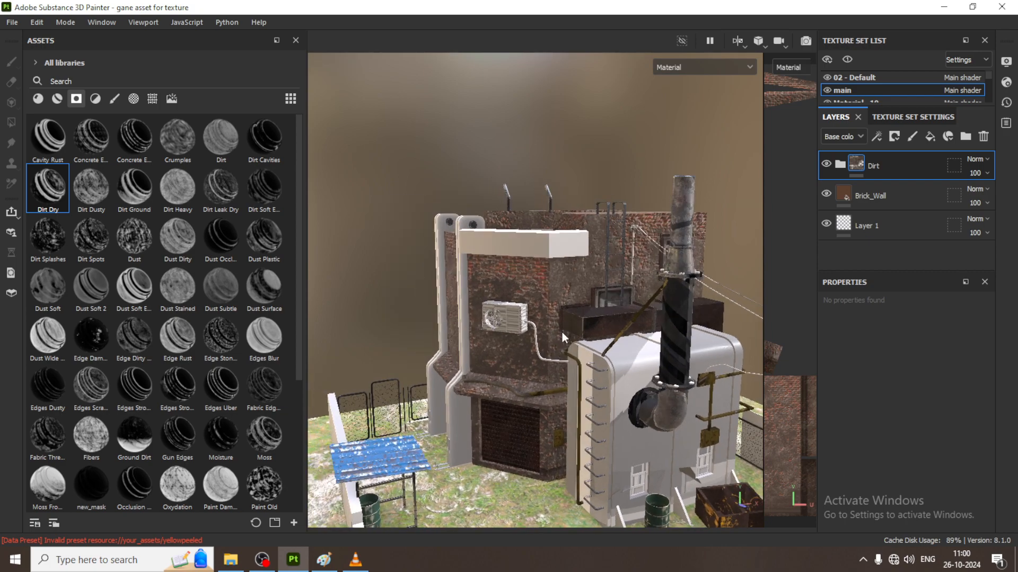
# Search the smart materials for "metal" and compare the building with the reference image in Paint.
pyautogui.click(57, 98)
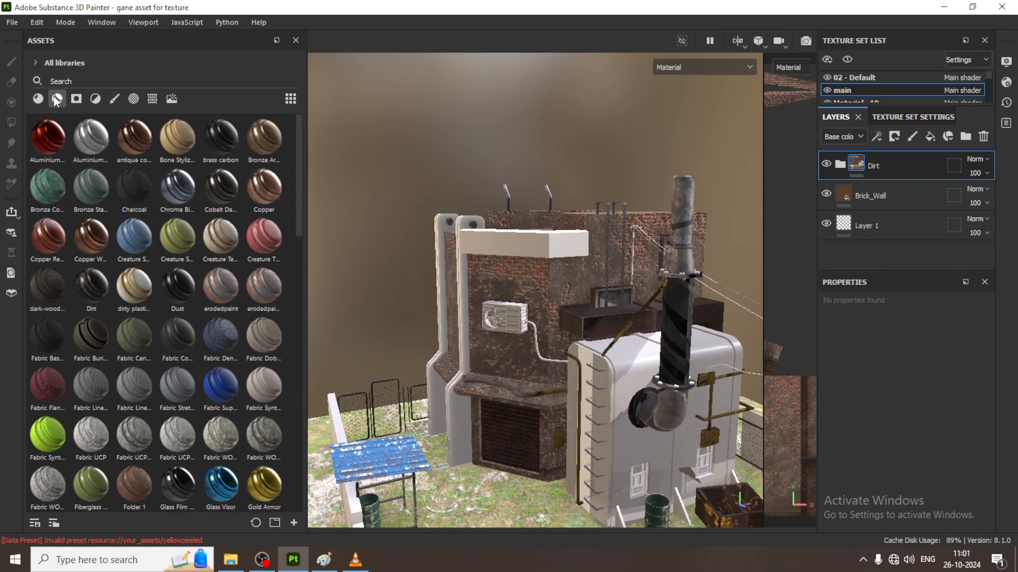
pyautogui.click(322, 565)
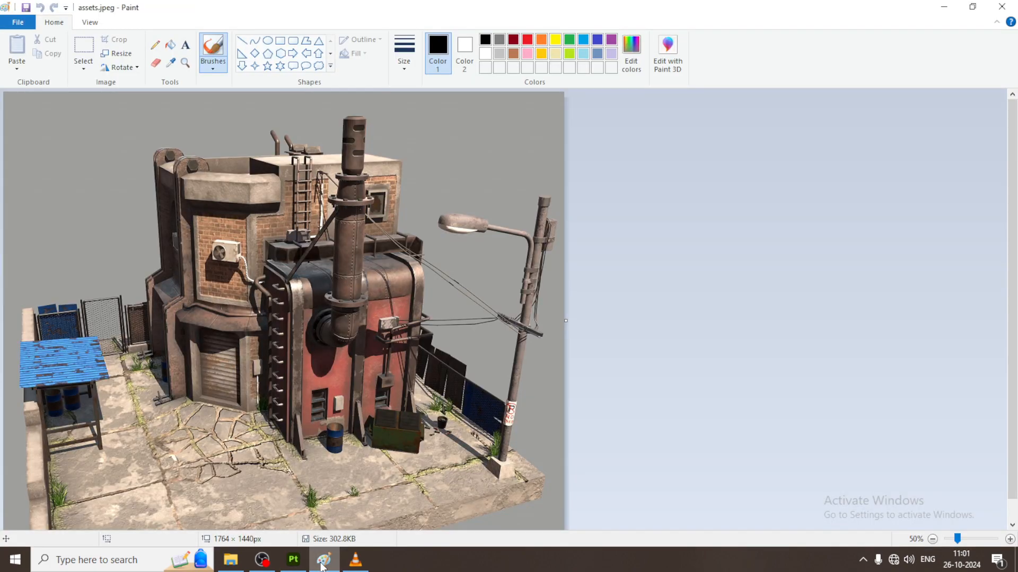
pyautogui.click(322, 565)
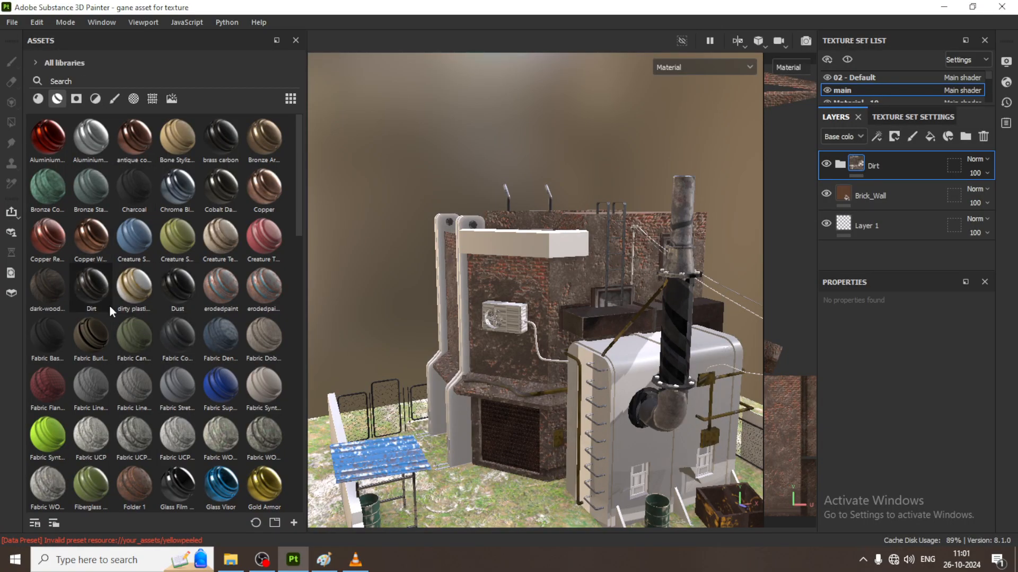
pyautogui.click(76, 78)
pyautogui.write('me')
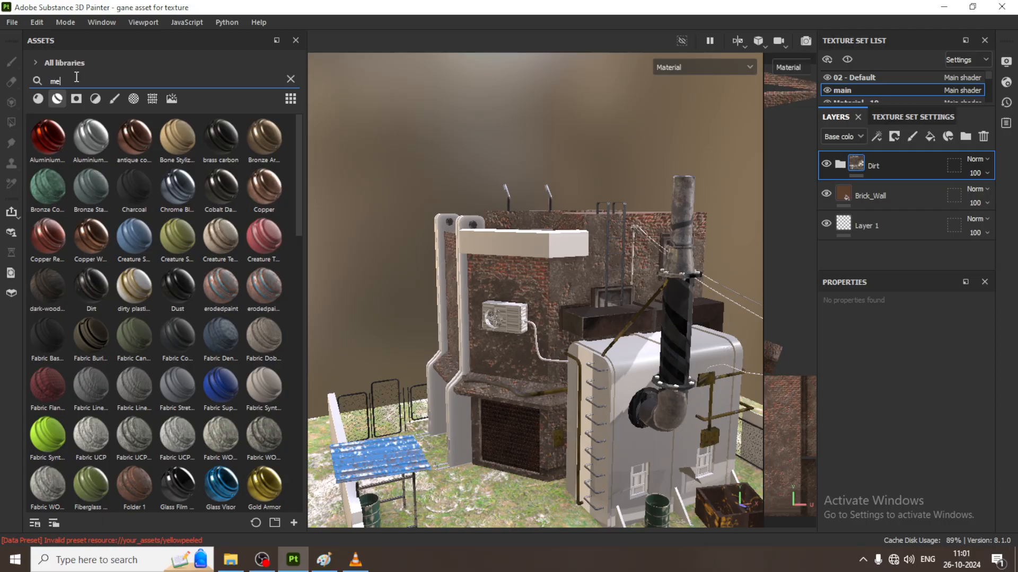
pyautogui.write('tal')
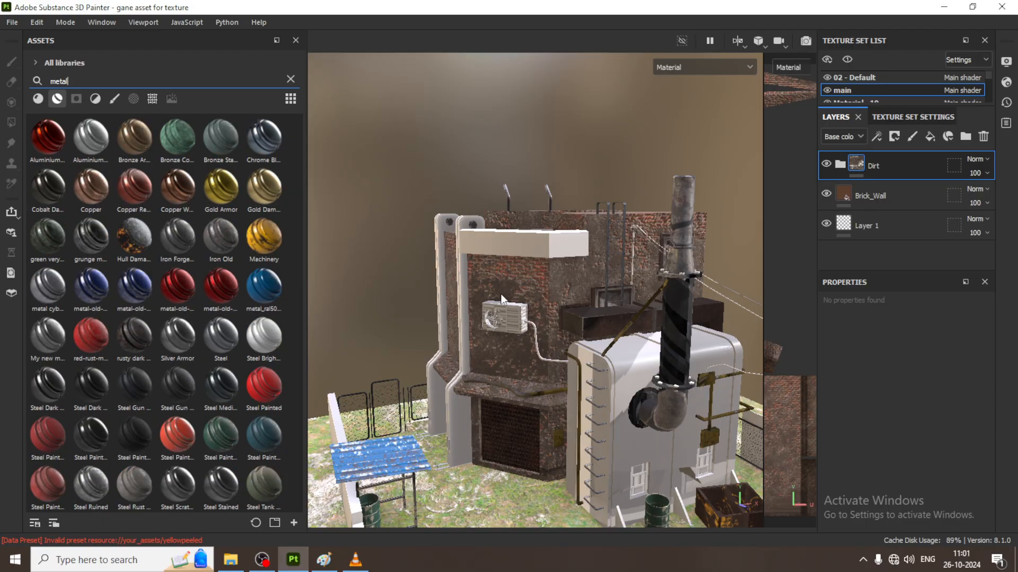
pyautogui.click(336, 560)
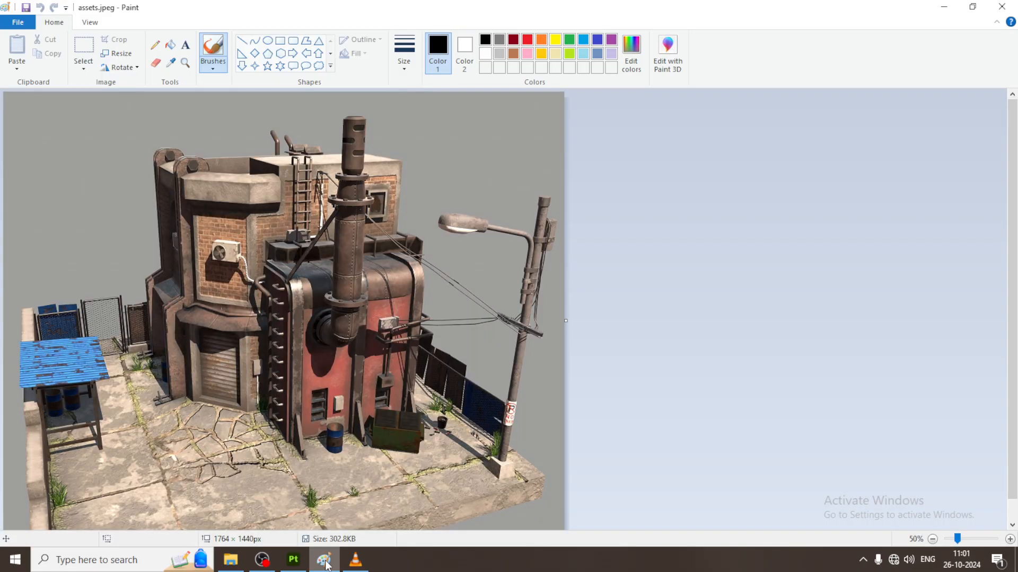
pyautogui.click(338, 559)
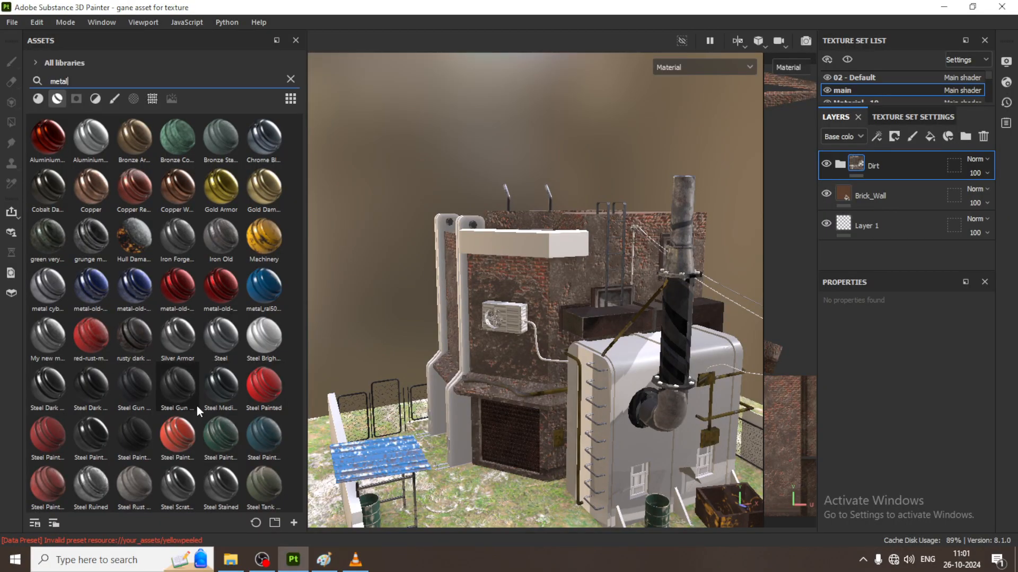
# Apply the rusty dark metal smart material to the tall vertical supports beside the brick wall and inspect it up close.
pyautogui.moveTo(141, 340); pyautogui.dragTo(461, 221)
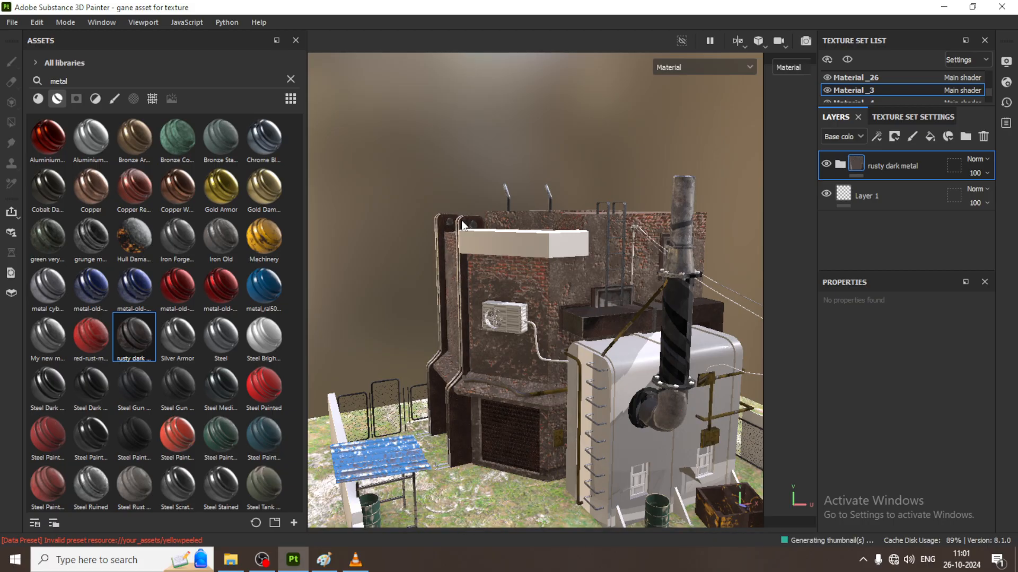
pyautogui.scroll(5, 466, 278)
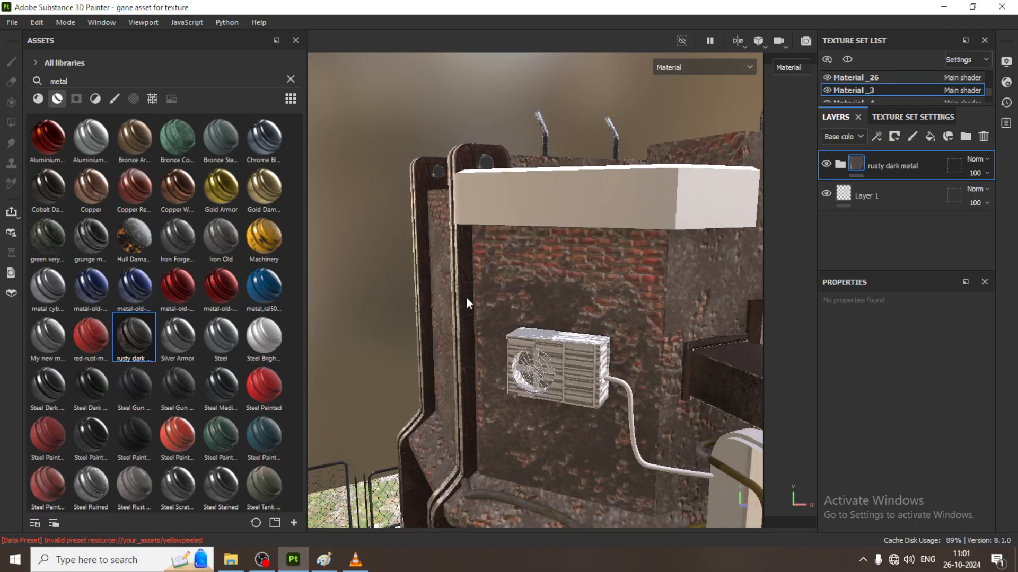
pyautogui.keyDown('alt'); pyautogui.moveTo(467, 298); pyautogui.dragTo(563, 350); pyautogui.keyUp('alt')
pyautogui.keyDown('alt'); pyautogui.moveTo(466, 257); pyautogui.dragTo(557, 243, button='middle'); pyautogui.keyUp('alt')
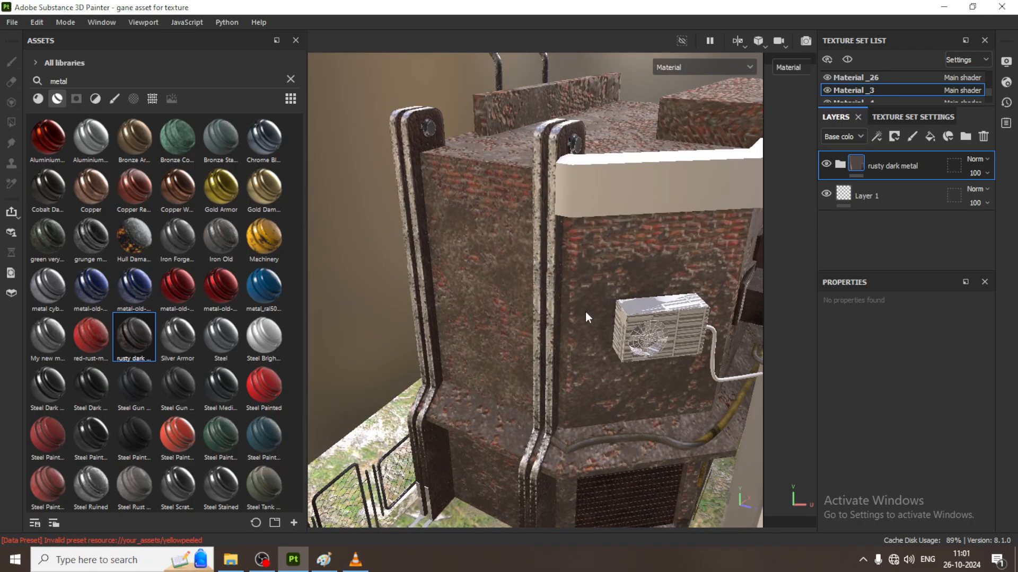
pyautogui.keyDown('alt'); pyautogui.moveTo(612, 330); pyautogui.dragTo(461, 217, button='middle'); pyautogui.keyUp('alt')
pyautogui.keyDown('alt'); pyautogui.moveTo(644, 318); pyautogui.dragTo(613, 315); pyautogui.keyUp('alt')
pyautogui.keyDown('alt'); pyautogui.moveTo(613, 315); pyautogui.dragTo(611, 295, button='middle'); pyautogui.keyUp('alt')
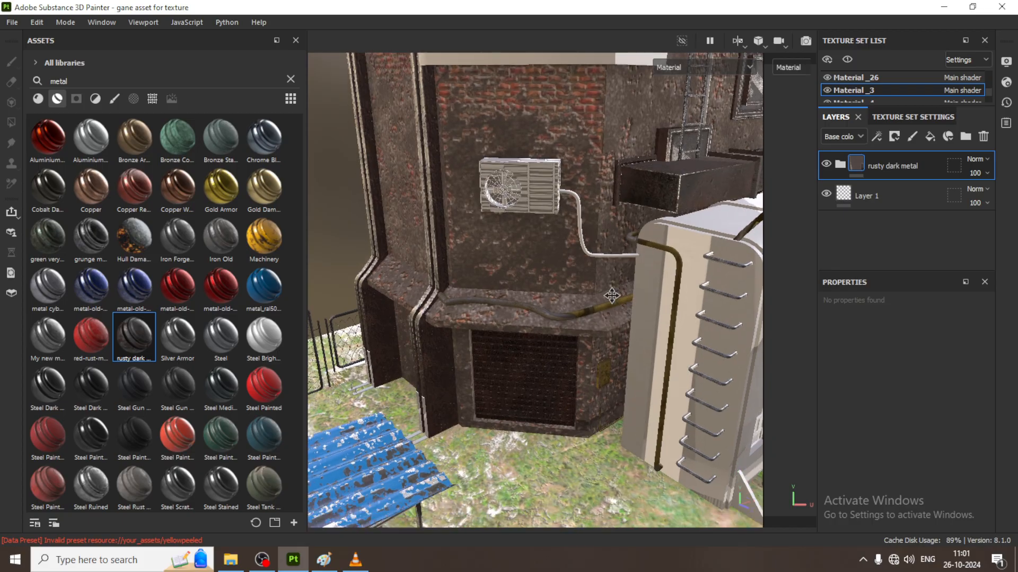
pyautogui.scroll(-3, 610, 302)
pyautogui.keyDown('alt'); pyautogui.moveTo(624, 351); pyautogui.dragTo(614, 351); pyautogui.keyUp('alt')
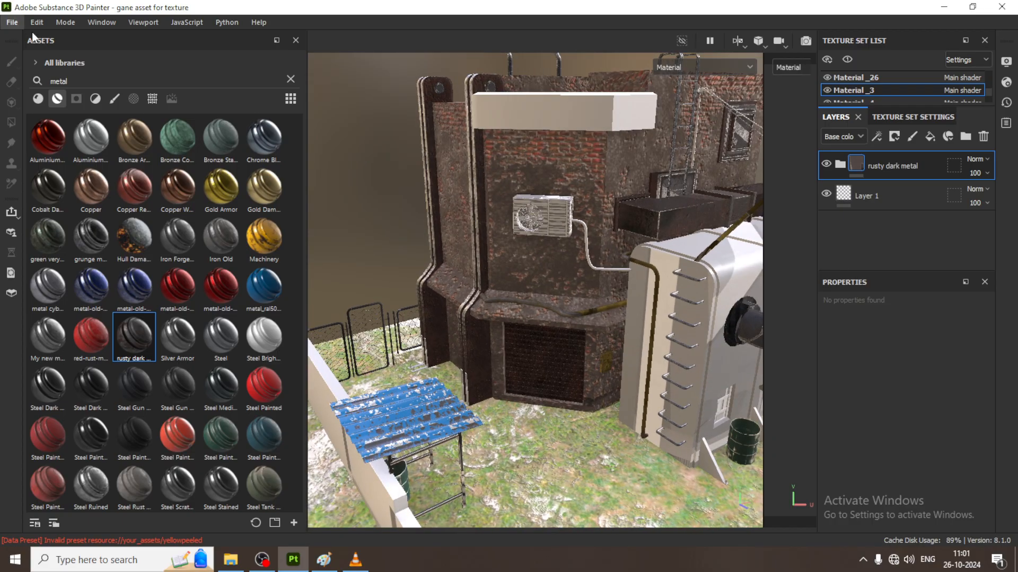
# Clear the asset search and search the smart materials for "metal" again, browsing for one that suits the box-shaped annex.
pyautogui.click(290, 79)
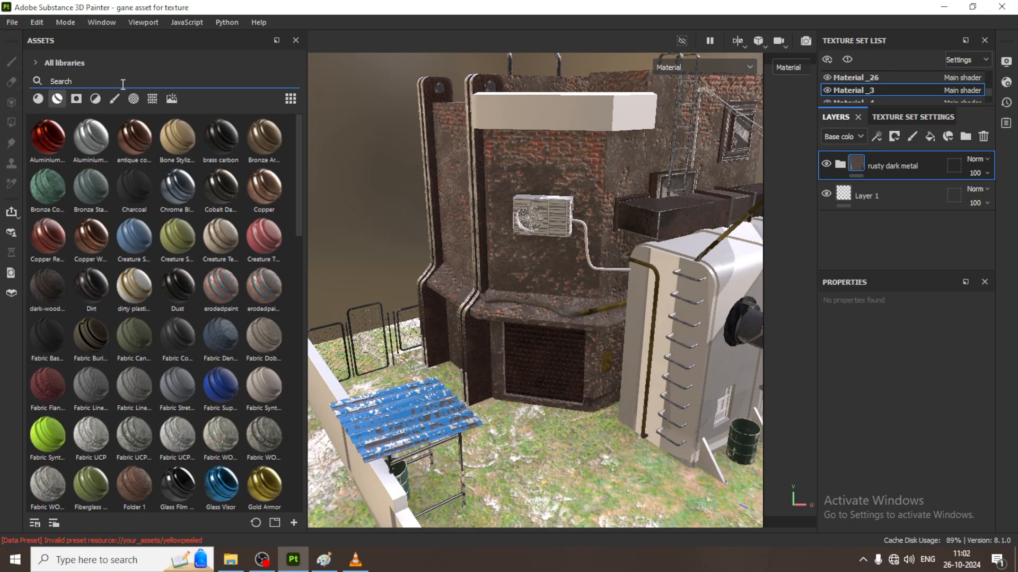
pyautogui.keyDown('alt'); pyautogui.moveTo(613, 272); pyautogui.dragTo(523, 280, button='middle'); pyautogui.keyUp('alt')
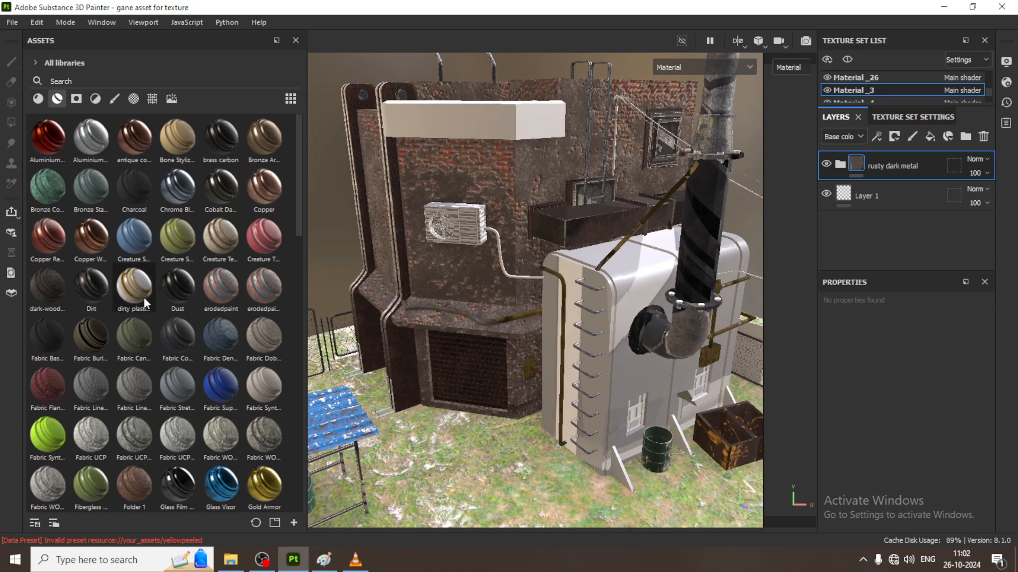
pyautogui.click(94, 82)
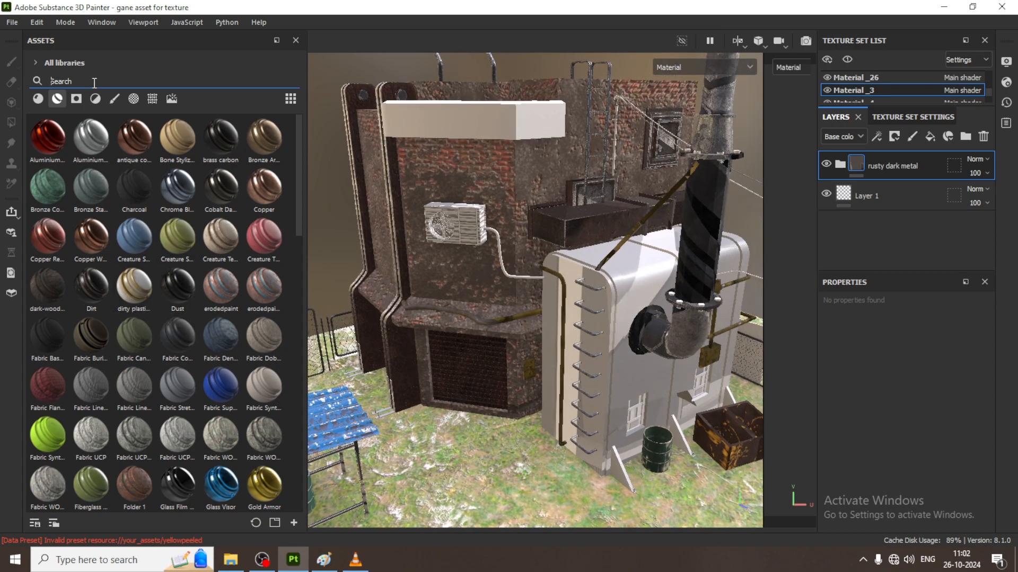
pyautogui.write('metak')
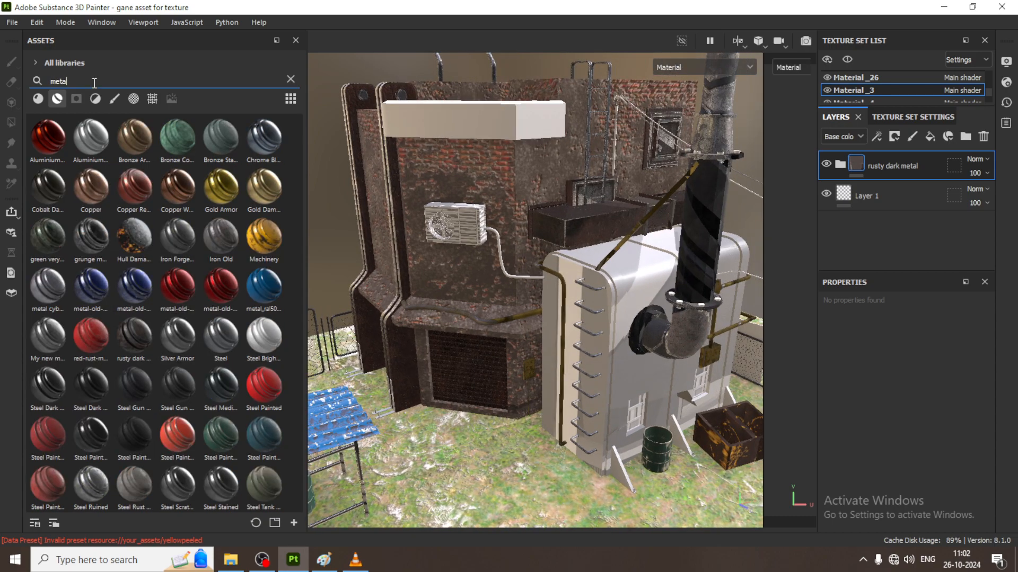
pyautogui.press('BackSpace')
pyautogui.write('l')
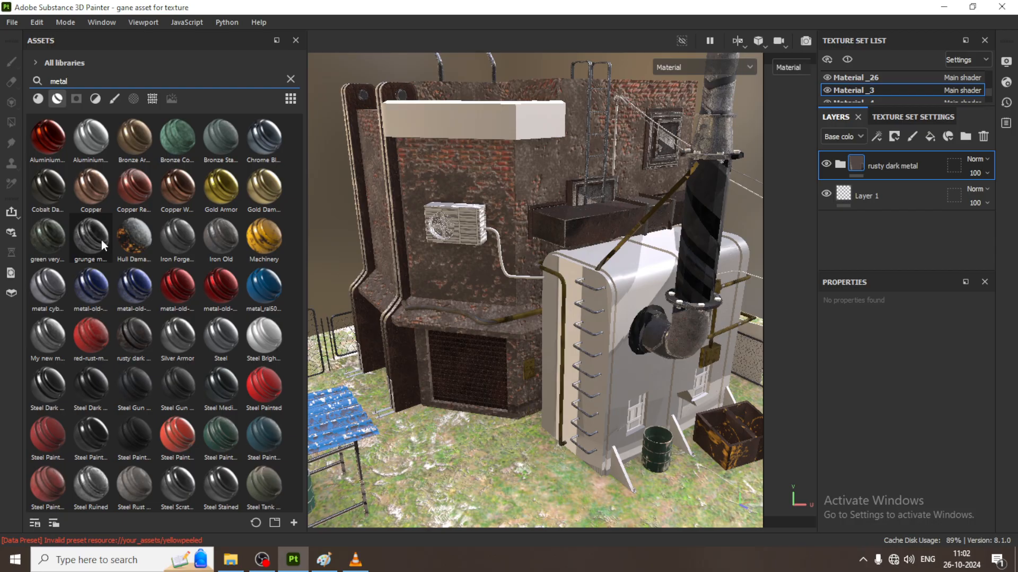
pyautogui.moveTo(44, 241)
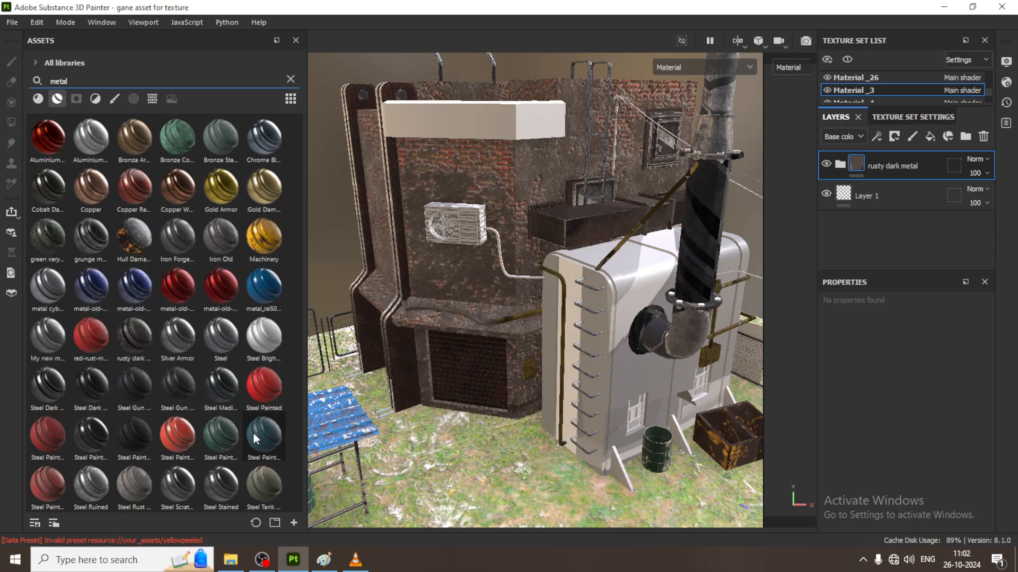
# Browse the metal base materials, check the reference image in Paint, and apply Rust Fine to the box-shaped annex.
pyautogui.click(44, 100)
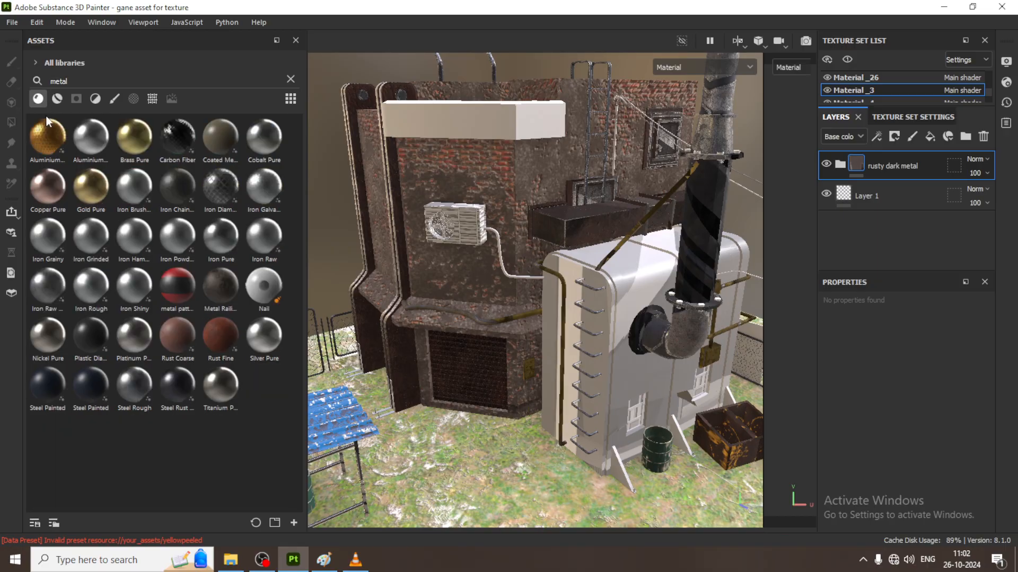
pyautogui.moveTo(103, 335)
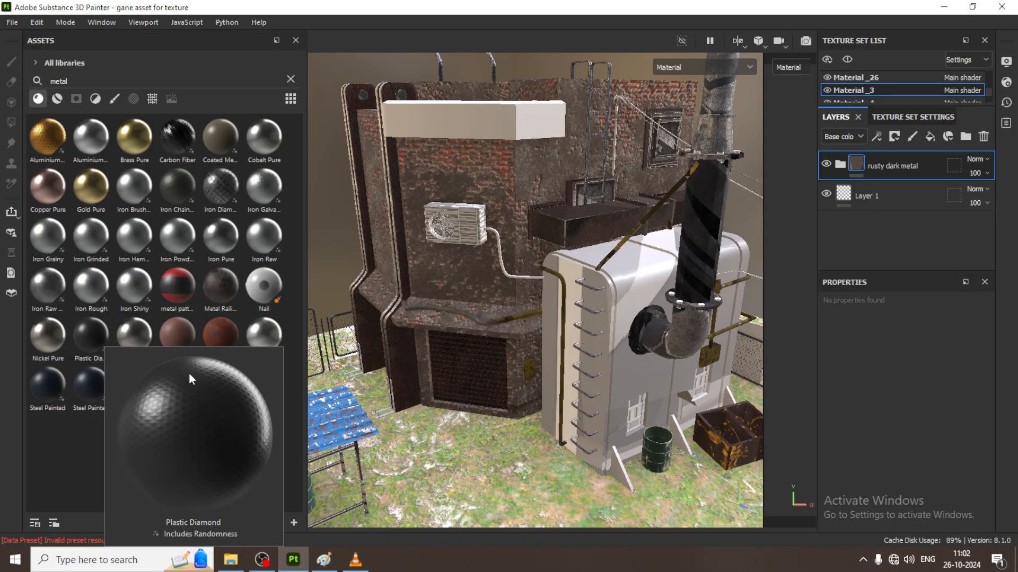
pyautogui.moveTo(184, 378)
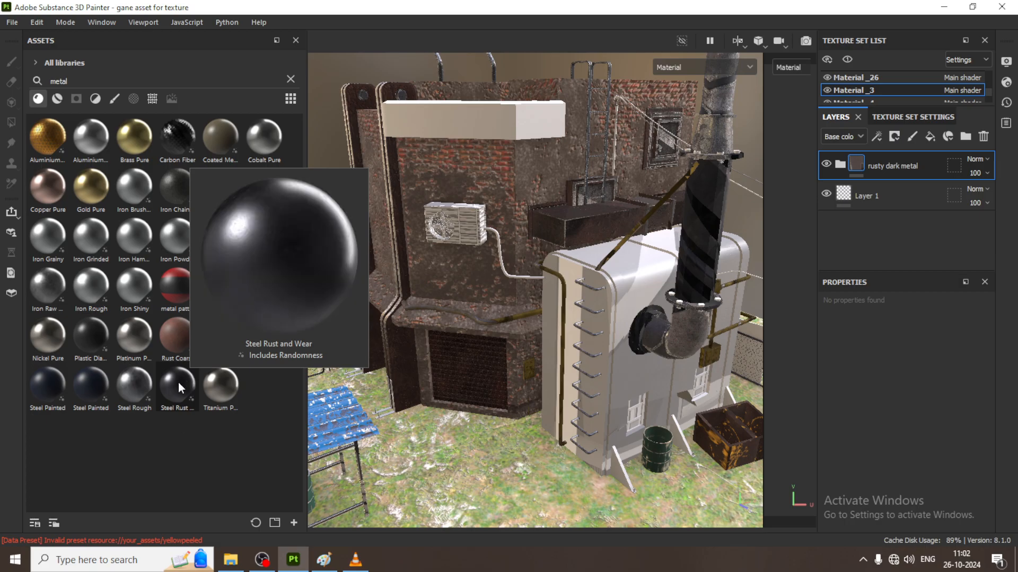
pyautogui.click(324, 560)
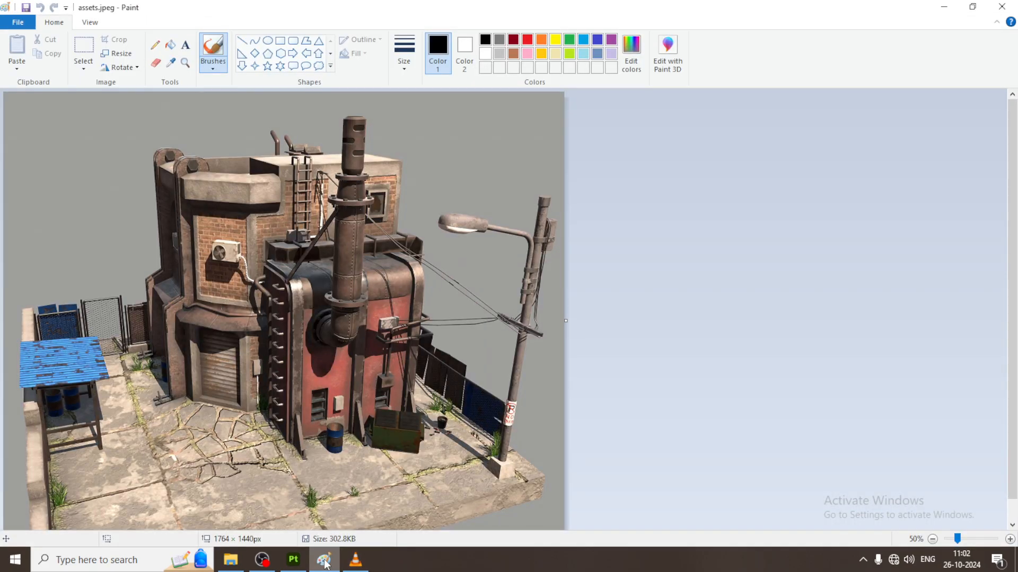
pyautogui.click(293, 560)
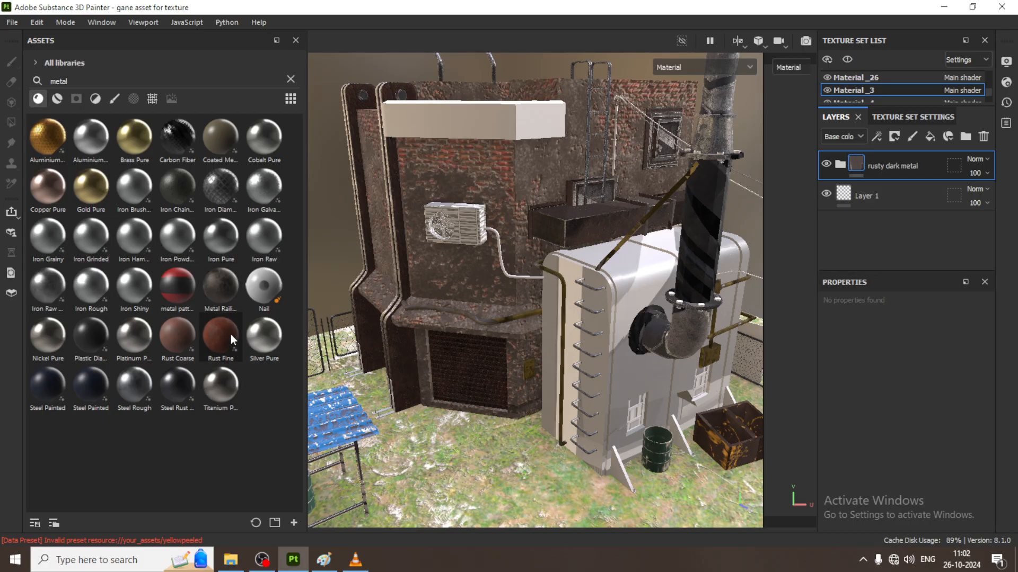
pyautogui.moveTo(230, 335); pyautogui.dragTo(637, 365)
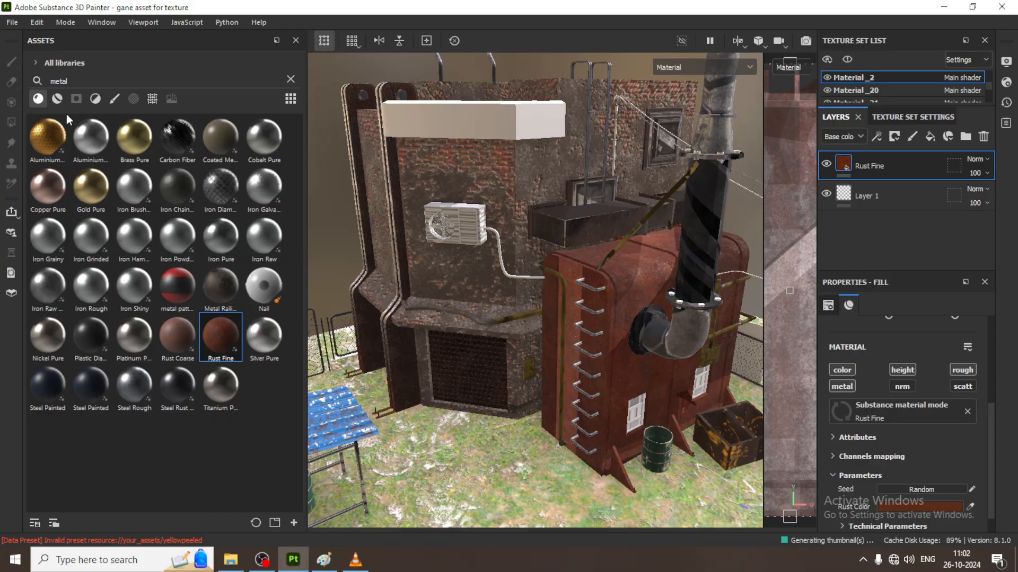
# Check the reference image in Paint again and apply the grunge metal smart material to the annex above the Rust Fine layer.
pyautogui.click(57, 99)
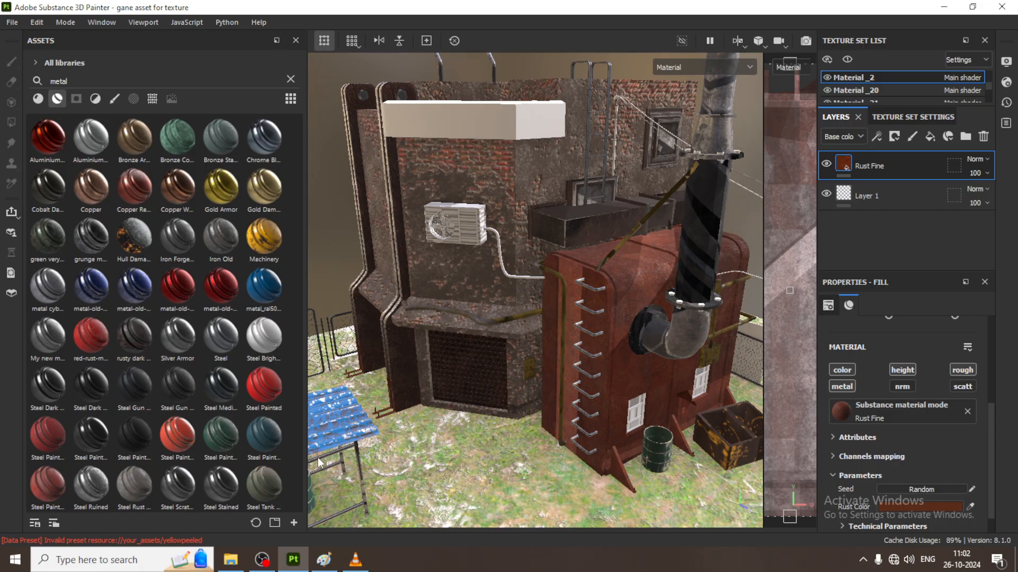
pyautogui.click(326, 563)
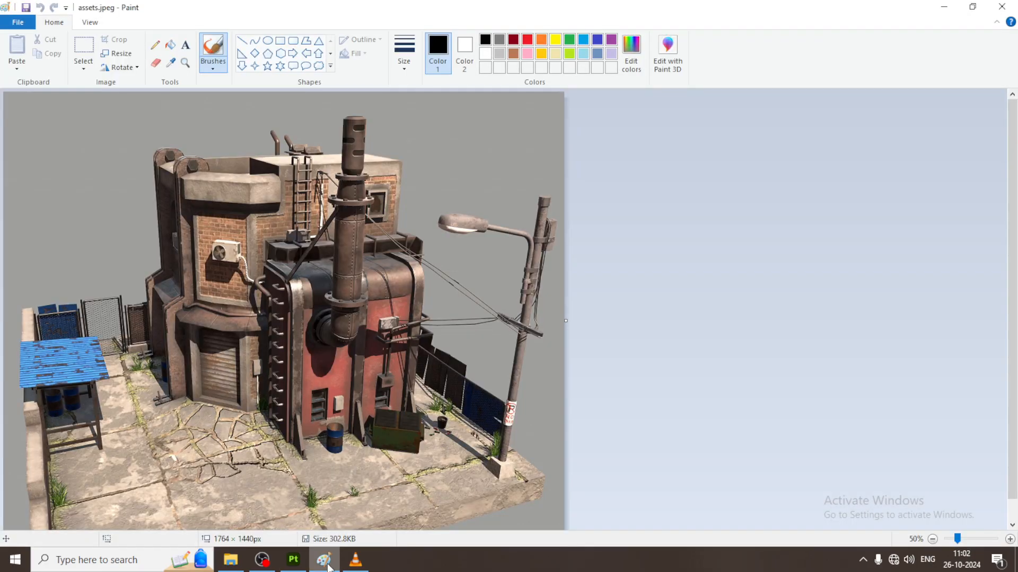
pyautogui.click(328, 566)
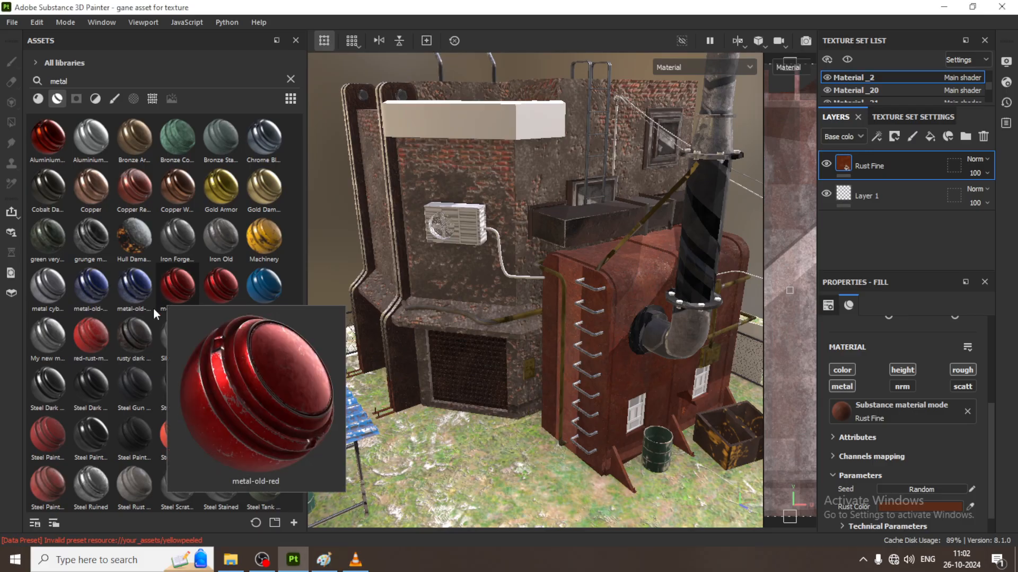
pyautogui.moveTo(134, 406)
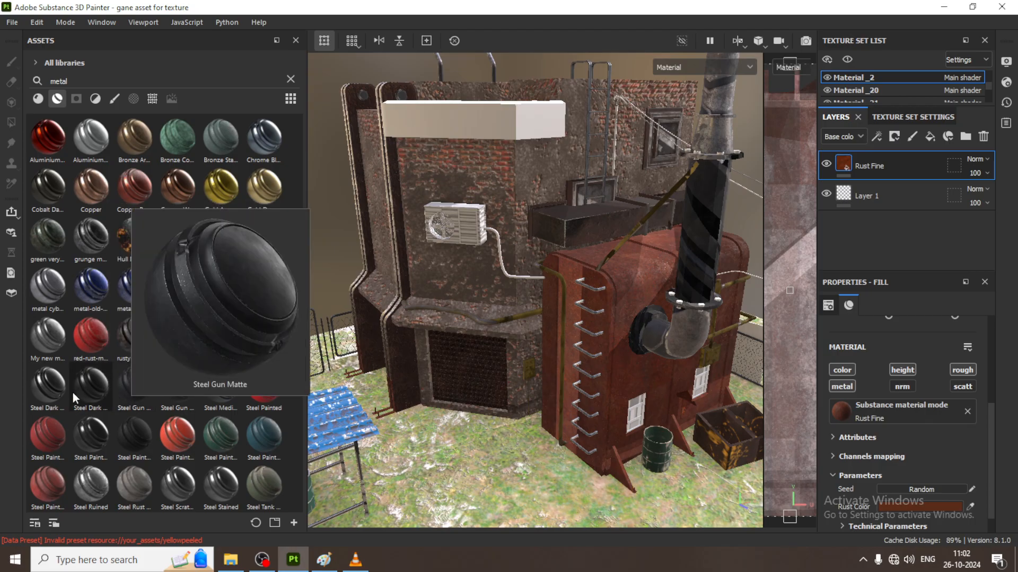
pyautogui.moveTo(138, 428)
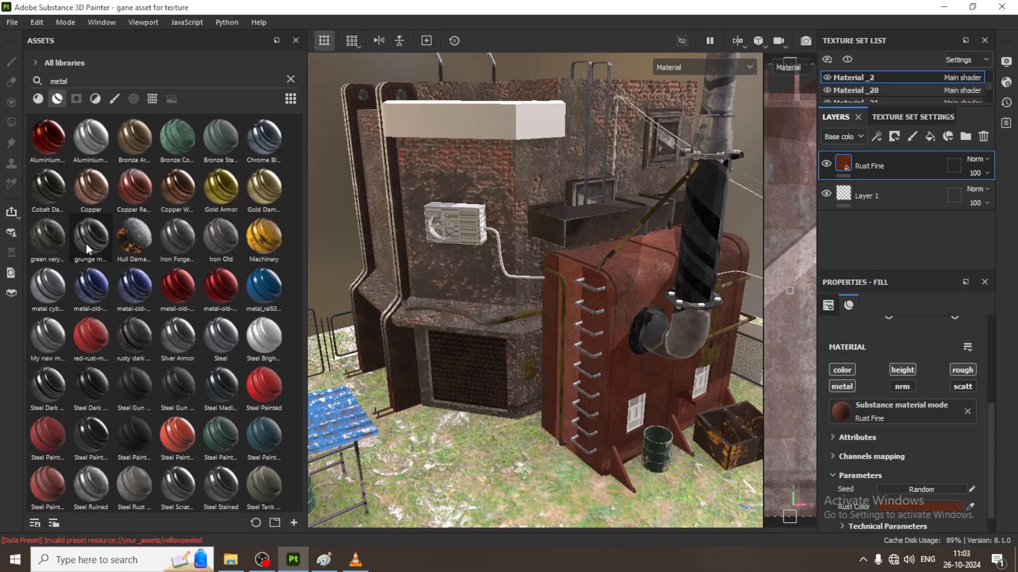
pyautogui.moveTo(88, 244); pyautogui.dragTo(588, 265)
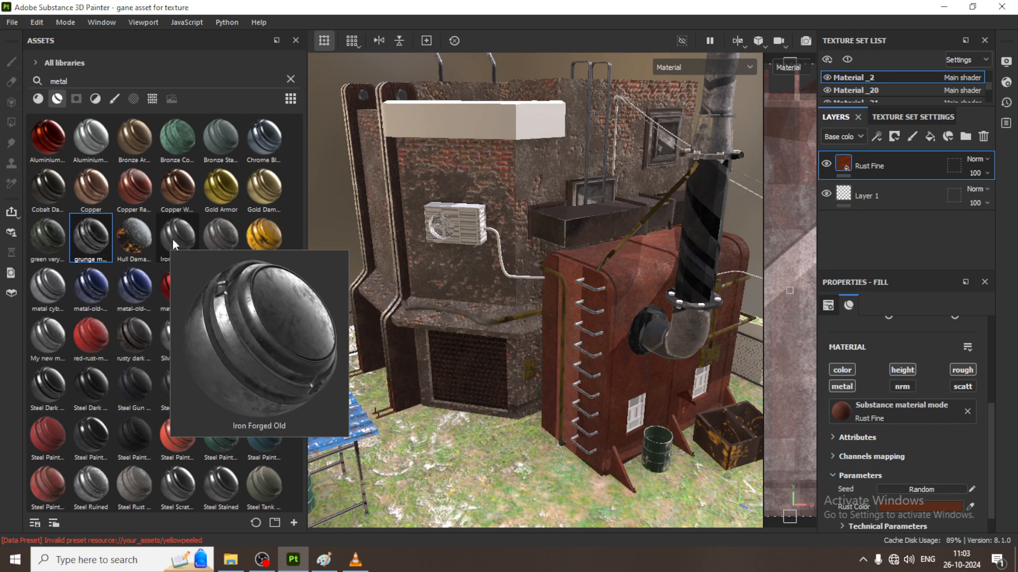
pyautogui.moveTo(87, 239)
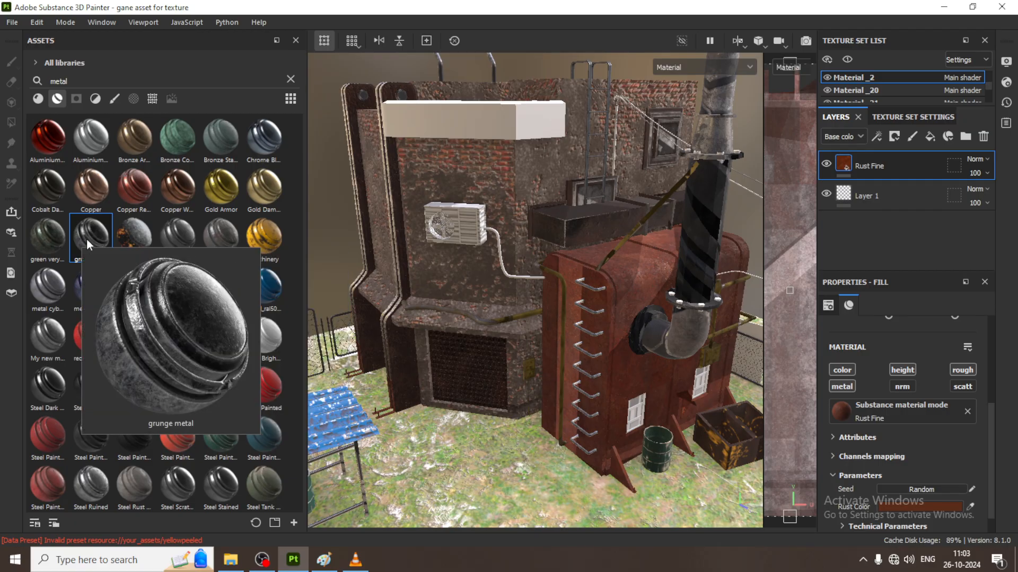
pyautogui.moveTo(109, 237); pyautogui.dragTo(639, 279)
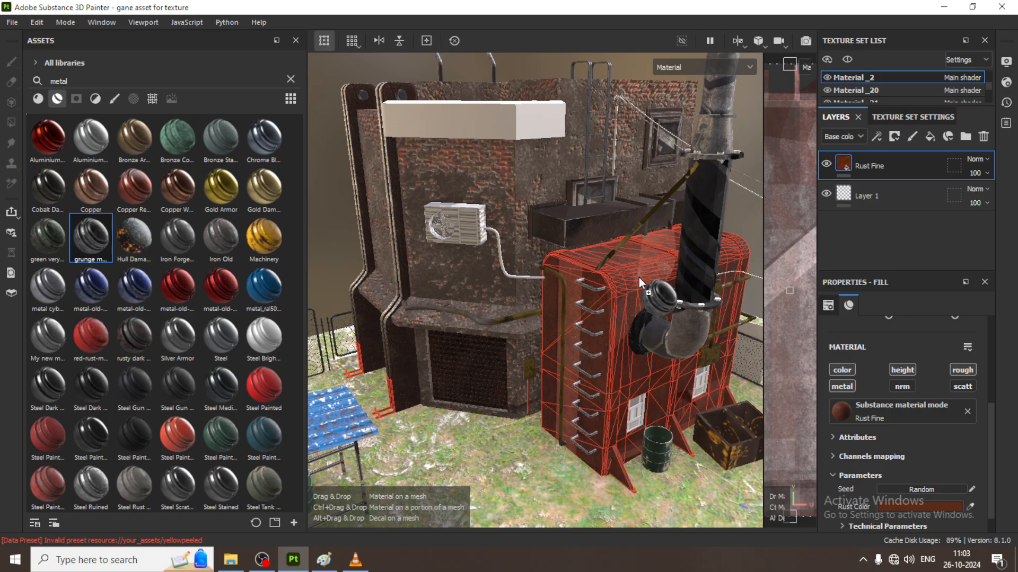
pyautogui.moveTo(639, 278); pyautogui.dragTo(638, 278)
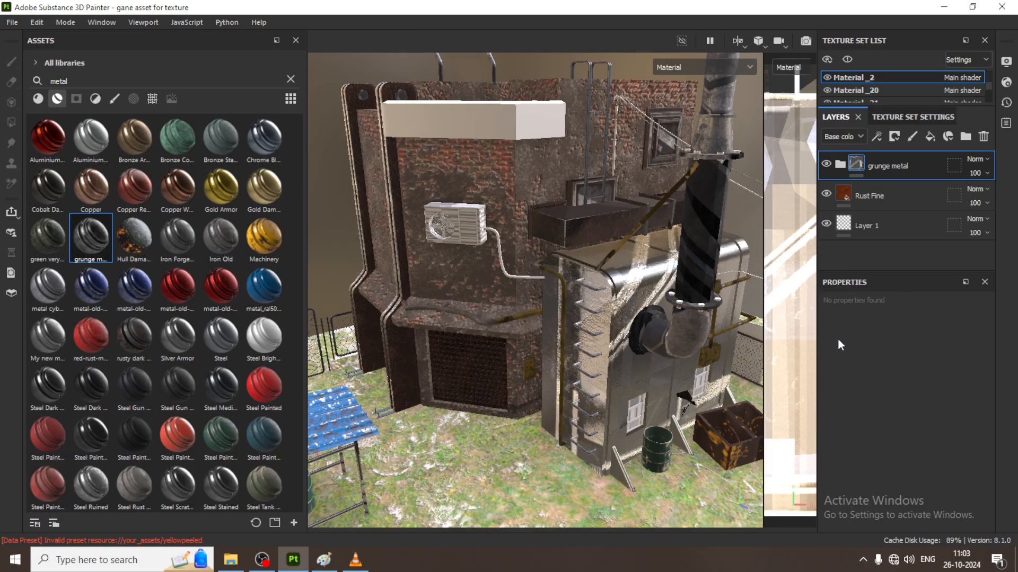
# Add a black mask to the grunge metal folder and drive it with a Metal Edge Wear generator.
pyautogui.click(895, 137)
pyautogui.click(921, 168)
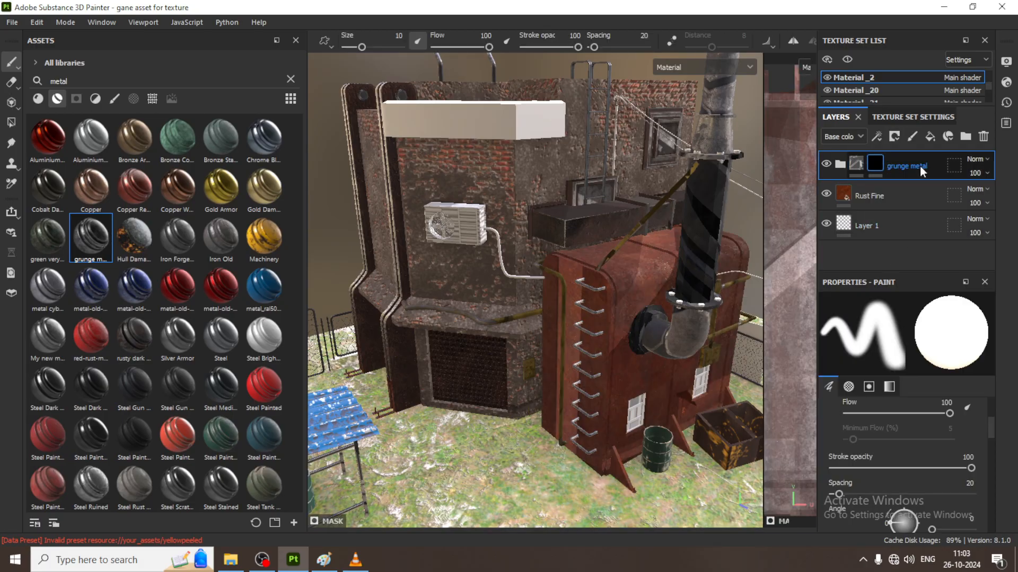
pyautogui.click(876, 137)
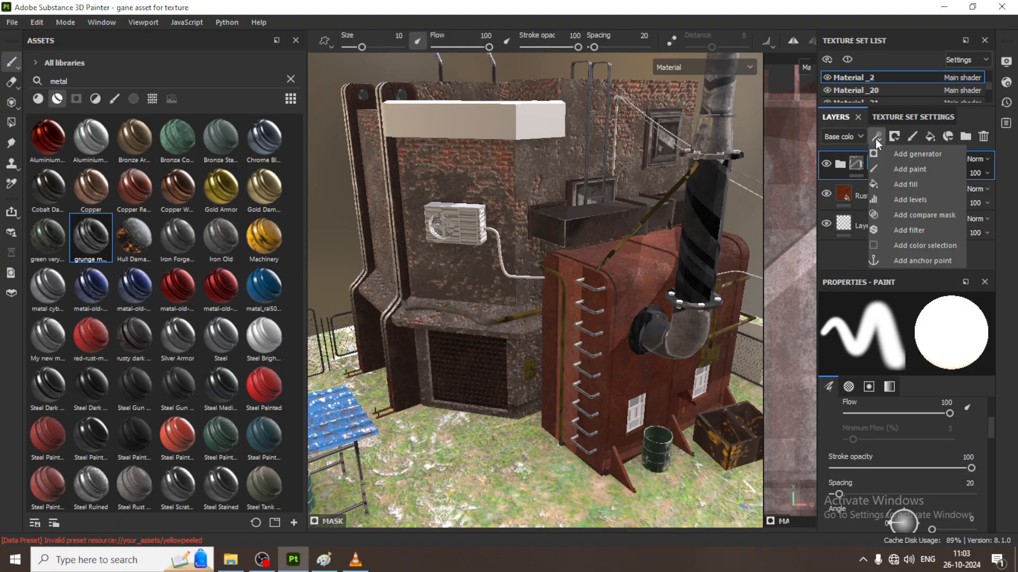
pyautogui.click(918, 157)
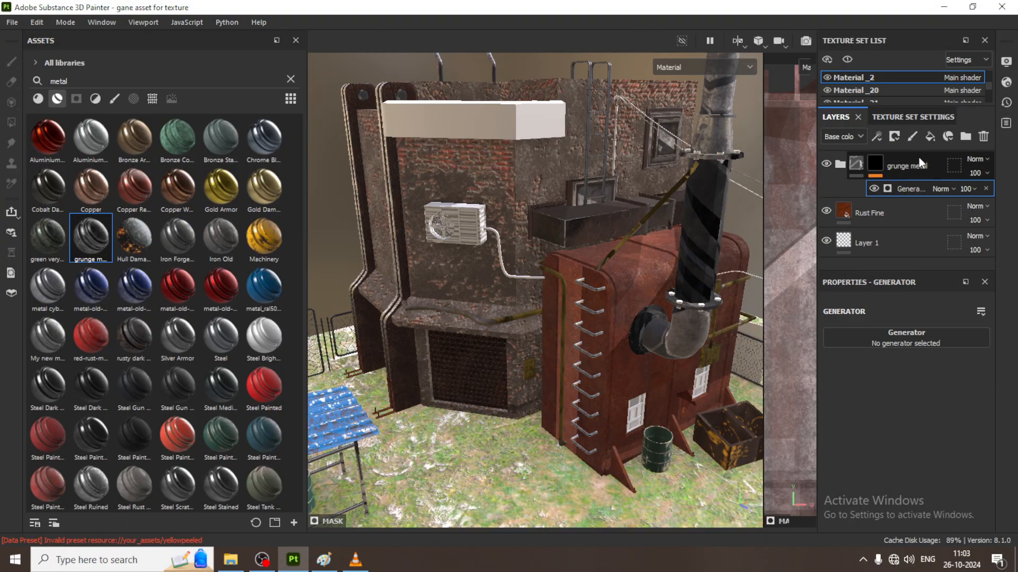
pyautogui.click(923, 340)
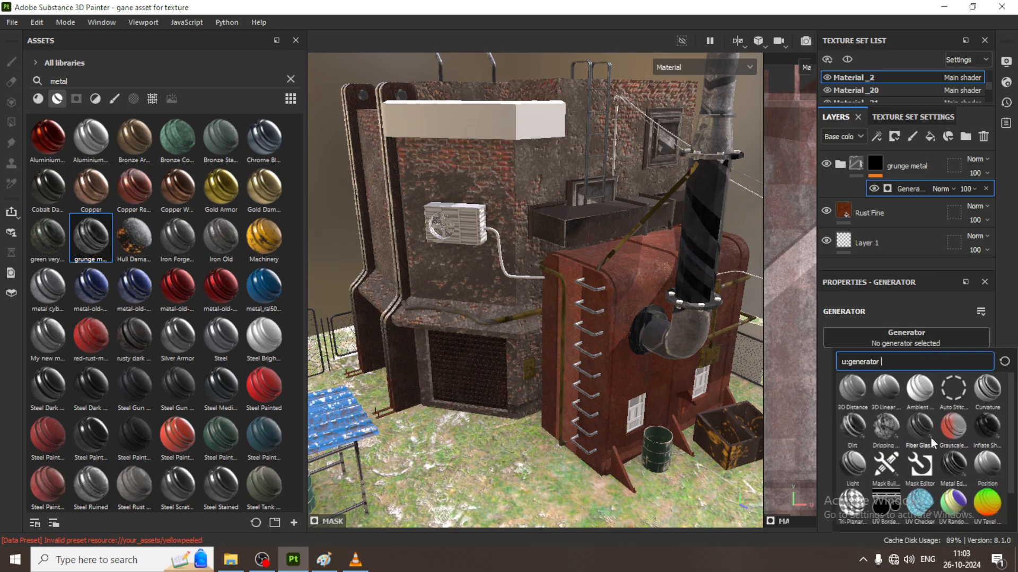
pyautogui.click(955, 463)
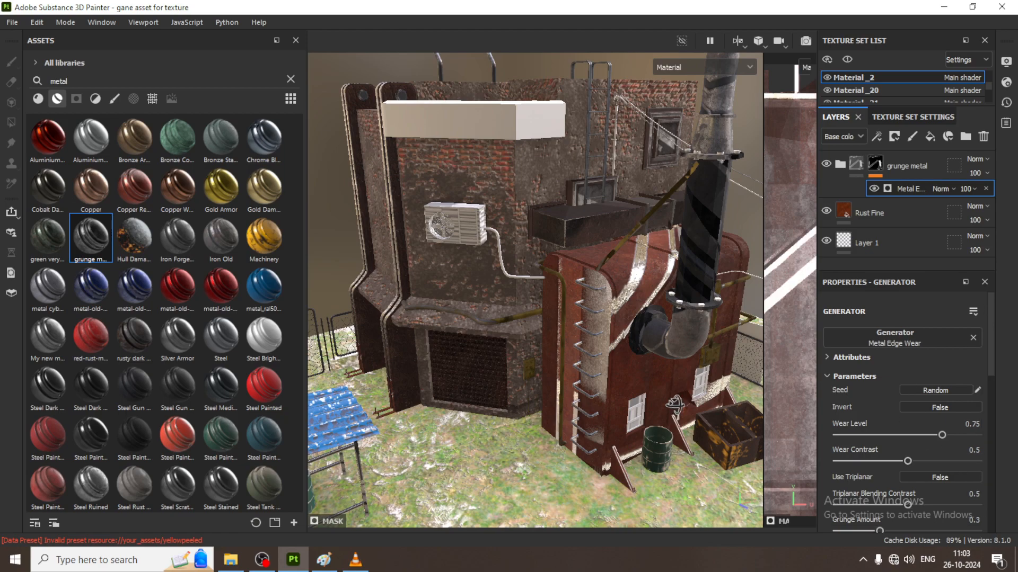
# Inspect the edge wear around the annex and toggle the Material _2 texture set's visibility to check which parts it covers.
pyautogui.keyDown('alt'); pyautogui.moveTo(665, 396); pyautogui.dragTo(727, 460); pyautogui.keyUp('alt')
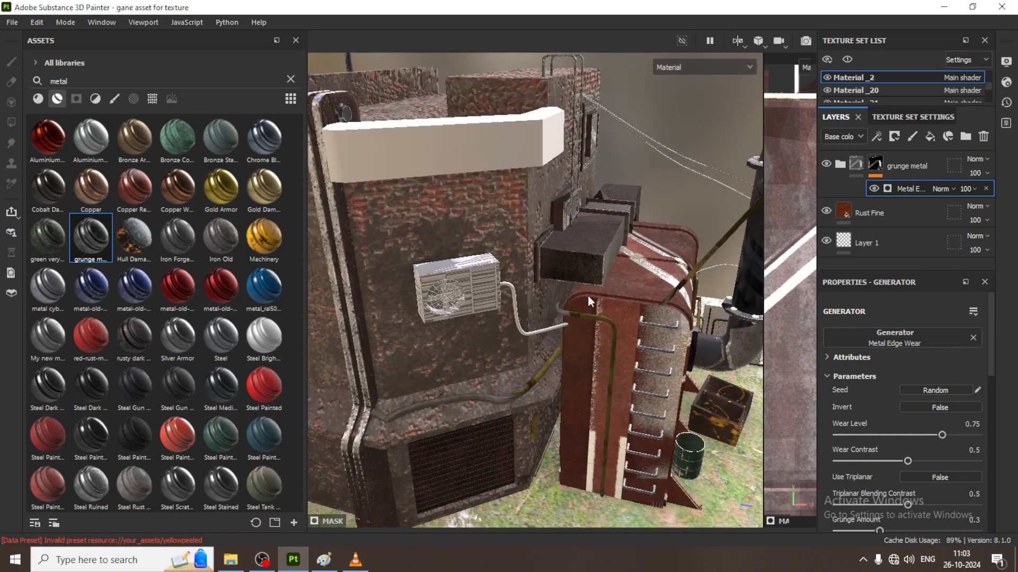
pyautogui.scroll(4, 631, 336)
pyautogui.keyDown('alt'); pyautogui.moveTo(681, 377); pyautogui.dragTo(578, 373); pyautogui.keyUp('alt')
pyautogui.scroll(-2, 579, 373)
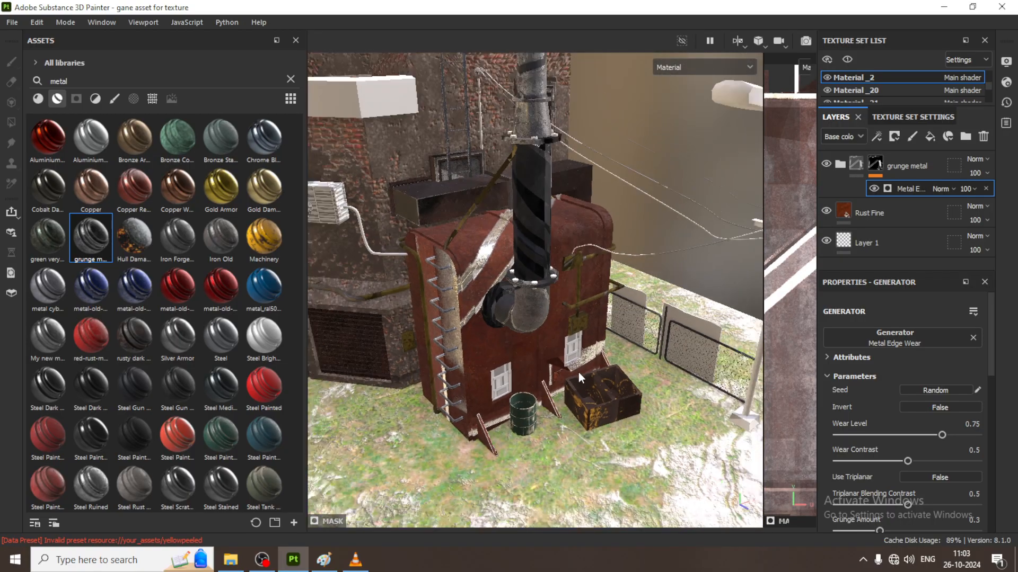
pyautogui.click(827, 77)
pyautogui.click(827, 77)
pyautogui.scroll(-3, 572, 272)
pyautogui.scroll(-2, 619, 241)
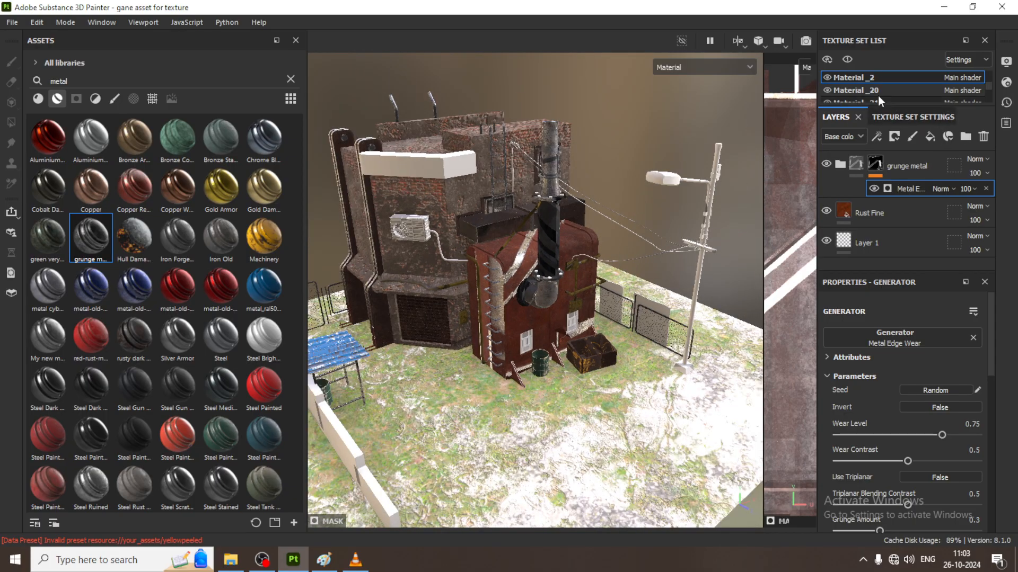
pyautogui.click(827, 78)
pyautogui.click(827, 77)
pyautogui.click(827, 77)
pyautogui.click(827, 77)
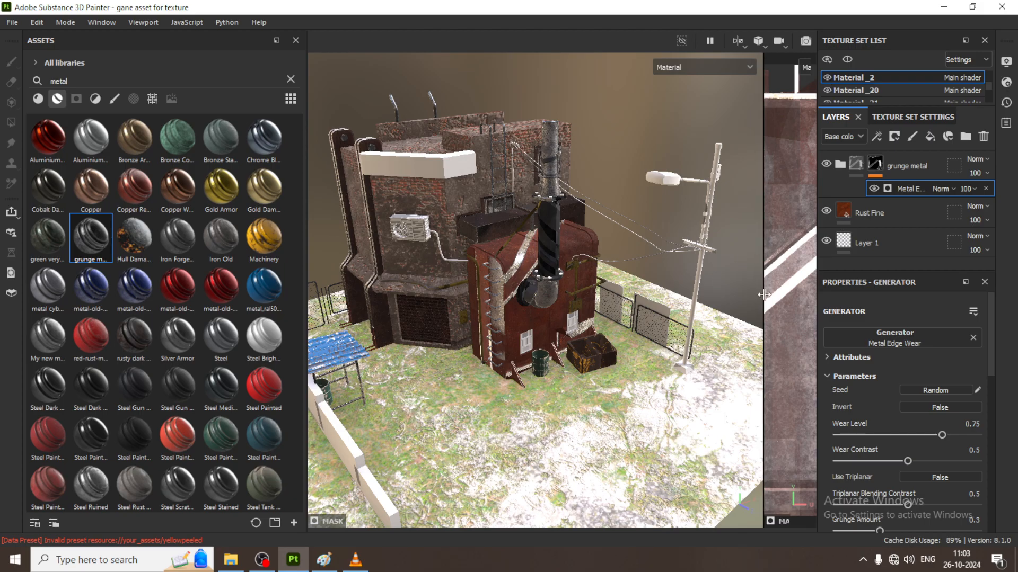
# Compare the annex's edge wear in the 2D and 3D views and undo the Metal Edge Wear generator on the grunge metal mask.
pyautogui.moveTo(763, 296); pyautogui.dragTo(436, 293)
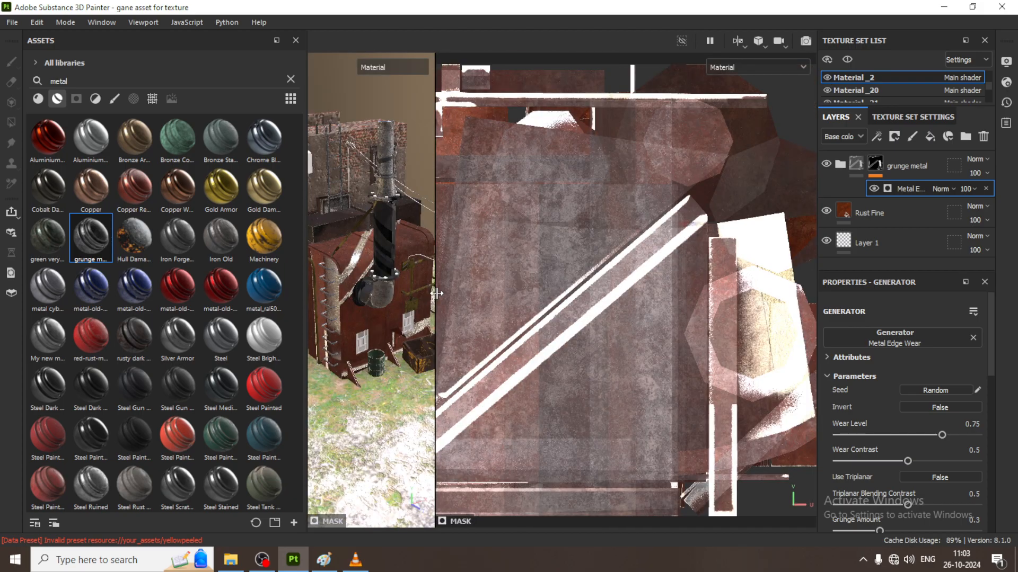
pyautogui.moveTo(740, 313); pyautogui.dragTo(760, 314)
pyautogui.scroll(5, 512, 275)
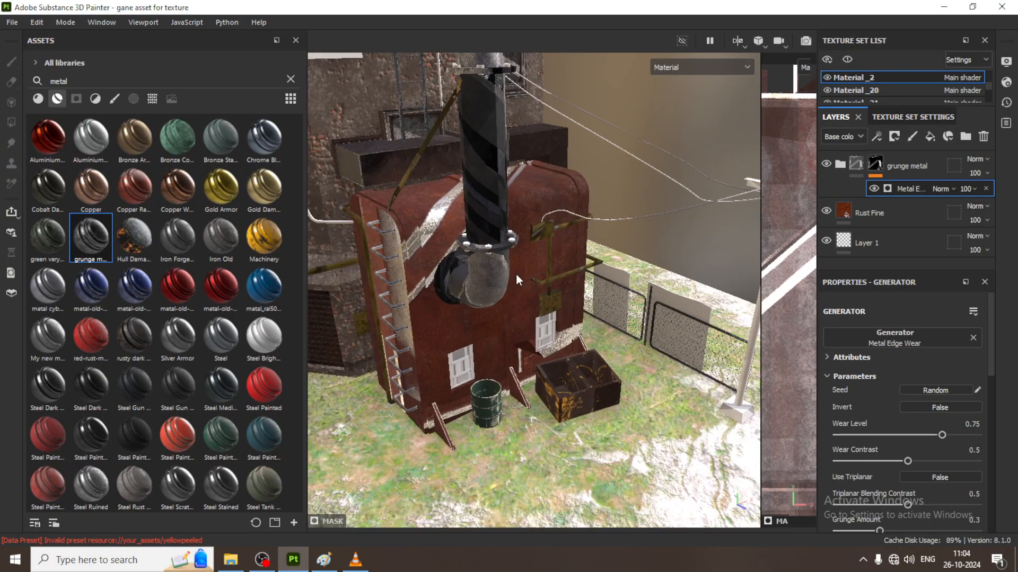
pyautogui.keyDown('alt'); pyautogui.moveTo(483, 260); pyautogui.dragTo(546, 255); pyautogui.keyUp('alt')
pyautogui.hotkey('ctrl', 'z')
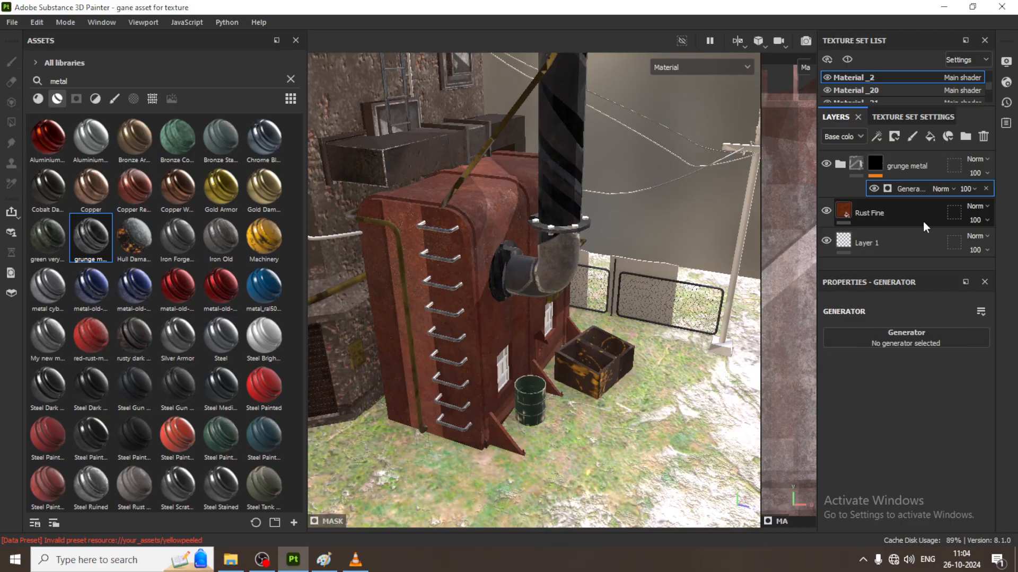
# Delete the grunge metal folder and the Rust Fine layer from the annex's texture set.
pyautogui.keyDown('alt'); pyautogui.moveTo(612, 348); pyautogui.dragTo(538, 354); pyautogui.keyUp('alt')
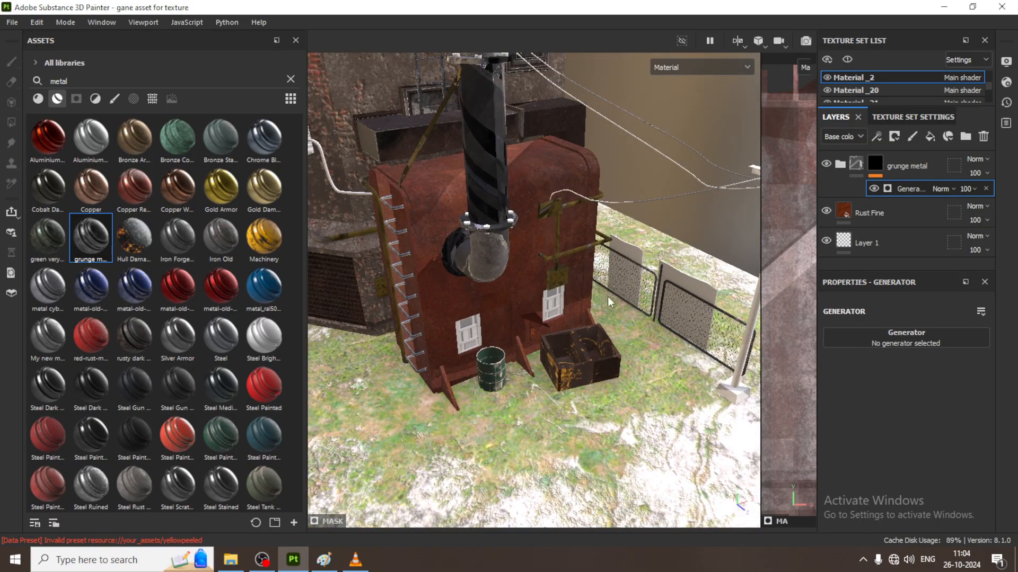
pyautogui.keyDown('alt'); pyautogui.moveTo(583, 289); pyautogui.dragTo(660, 334, button='middle'); pyautogui.keyUp('alt')
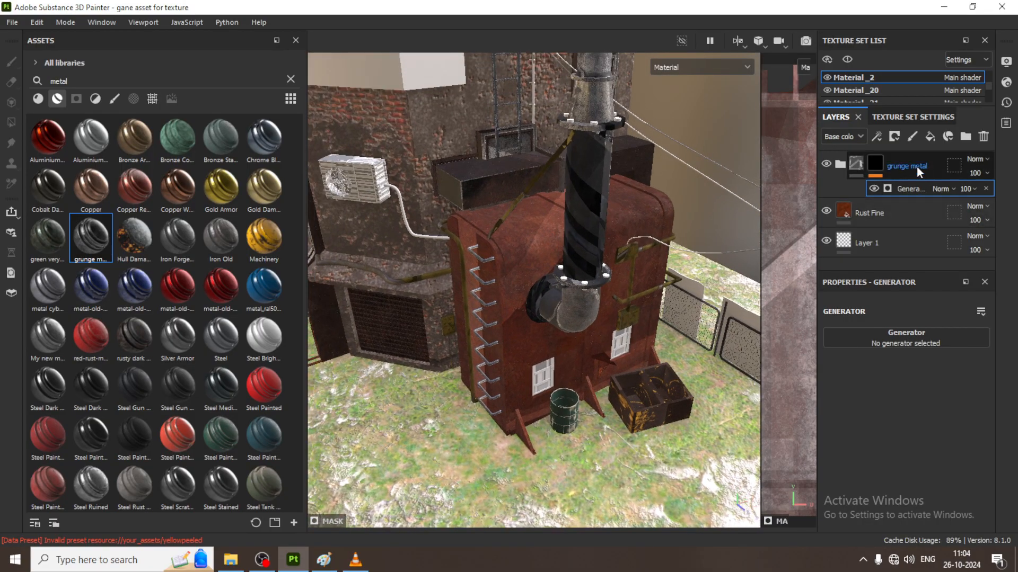
pyautogui.click(916, 166)
pyautogui.press('Delete')
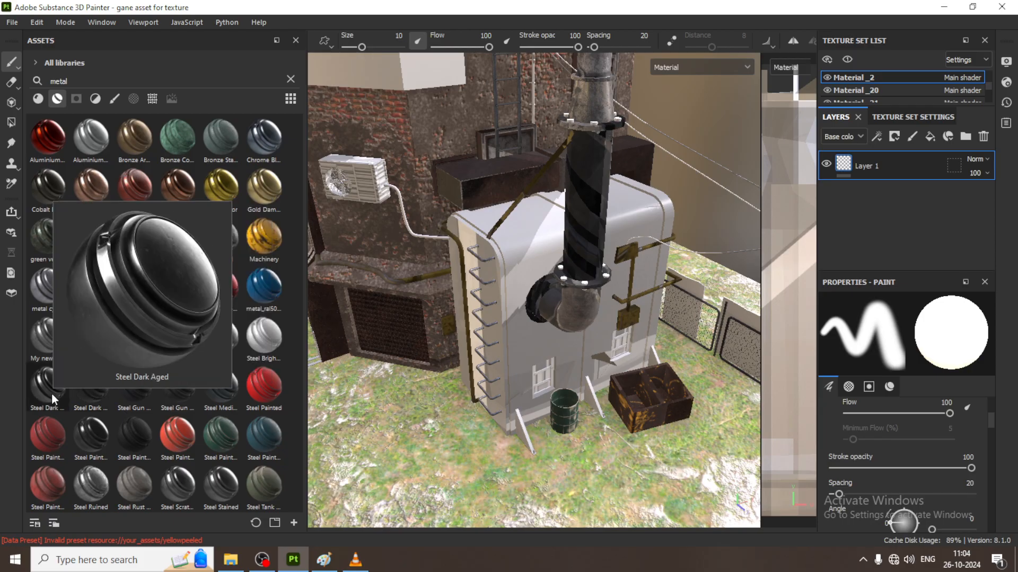
# Browse the metal smart materials and apply Hull Damage (Metal-Rough) to the annex.
pyautogui.moveTo(180, 402)
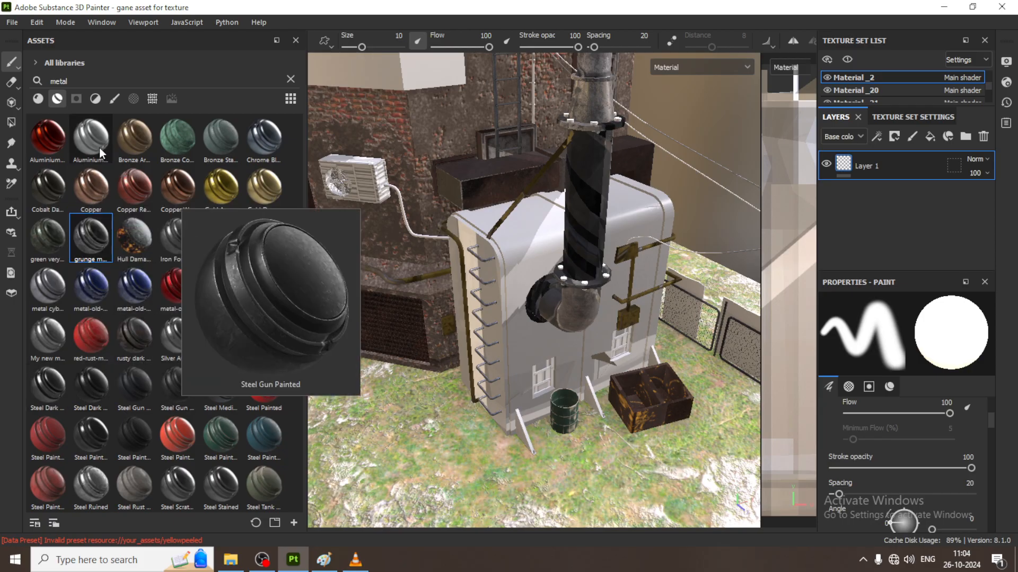
pyautogui.moveTo(48, 136)
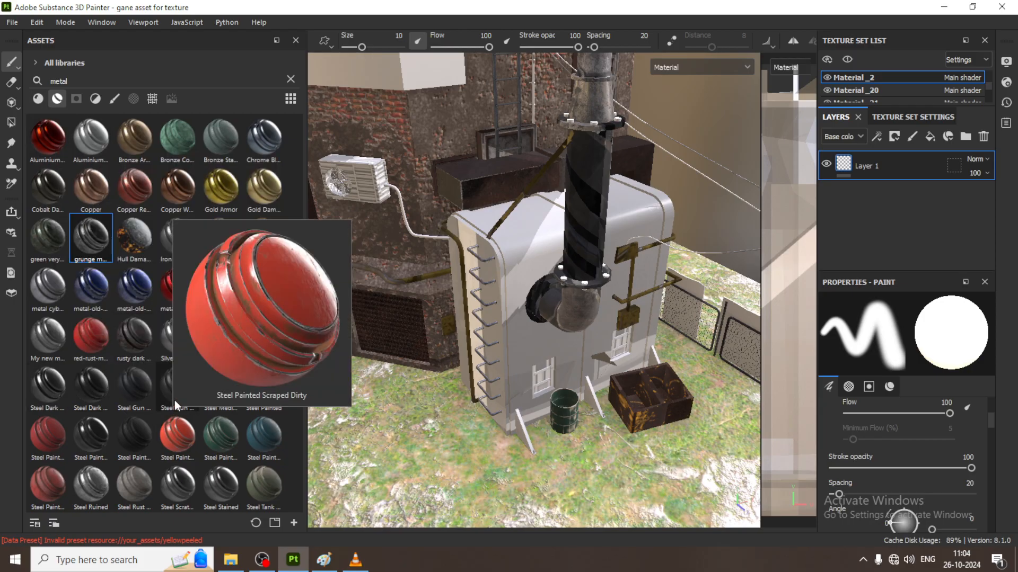
pyautogui.moveTo(124, 231)
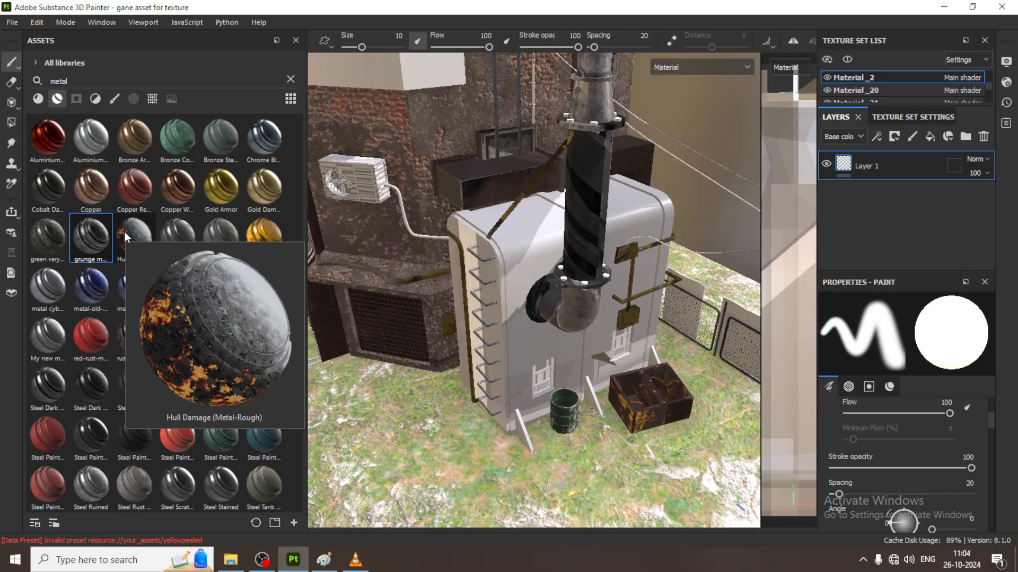
pyautogui.moveTo(134, 237); pyautogui.dragTo(532, 241)
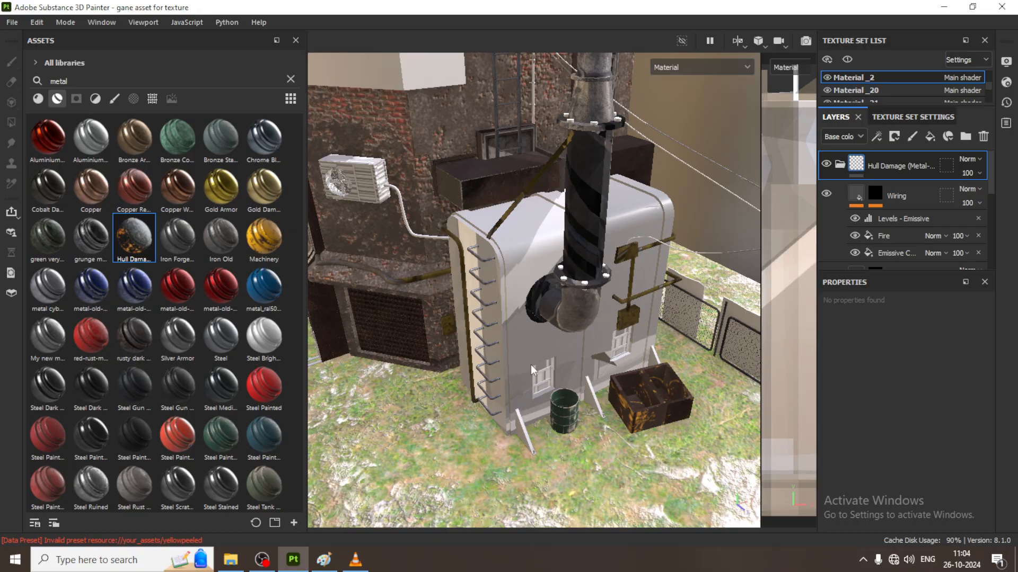
# Toggle the Hull Damage folder's visibility and examine its effect on the annex up close and from farther away.
pyautogui.scroll(-4, 693, 332)
pyautogui.scroll(2, 625, 298)
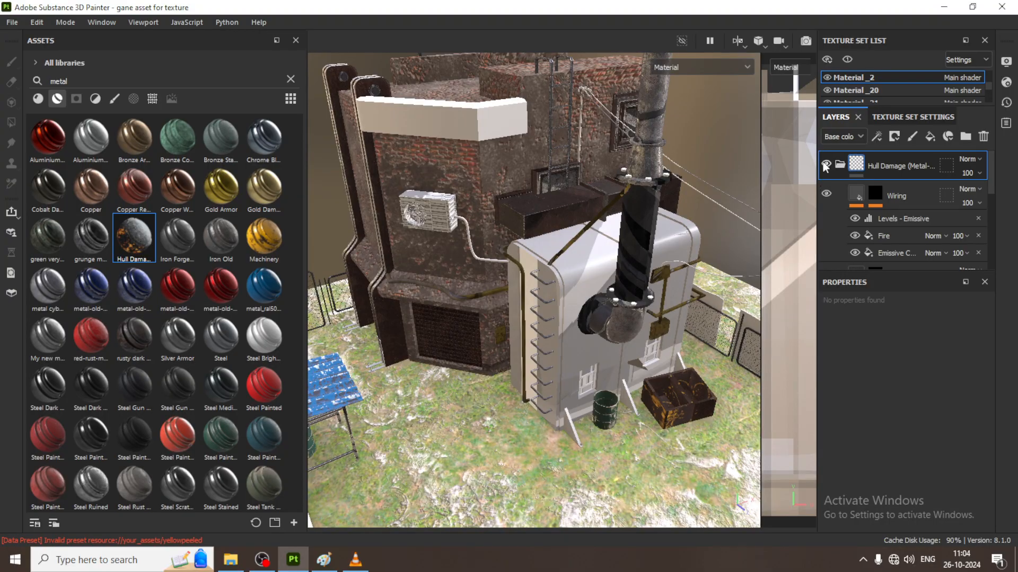
pyautogui.click(823, 162)
pyautogui.click(823, 161)
pyautogui.scroll(3, 572, 345)
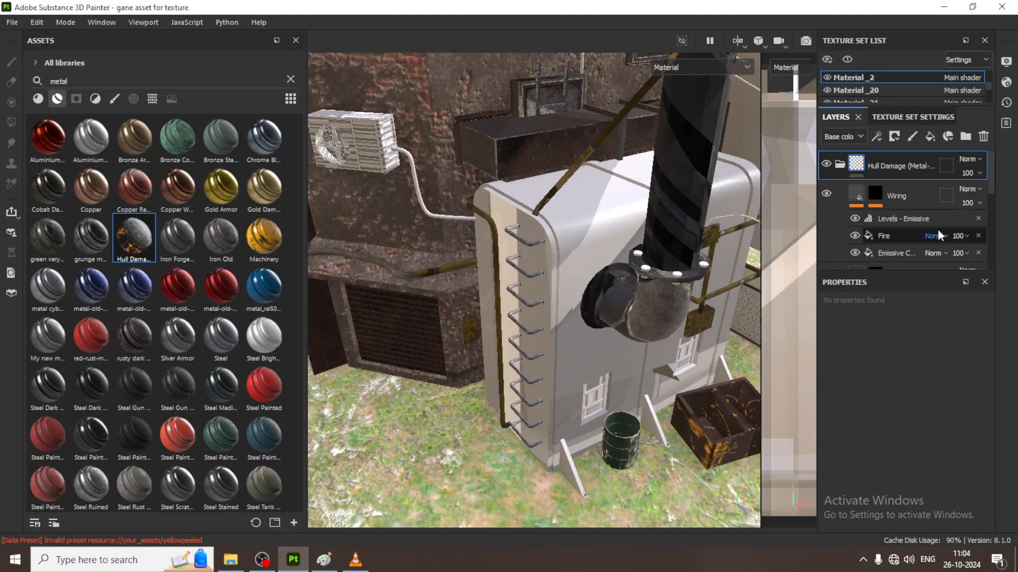
pyautogui.scroll(-3, 921, 203)
pyautogui.scroll(3, 910, 213)
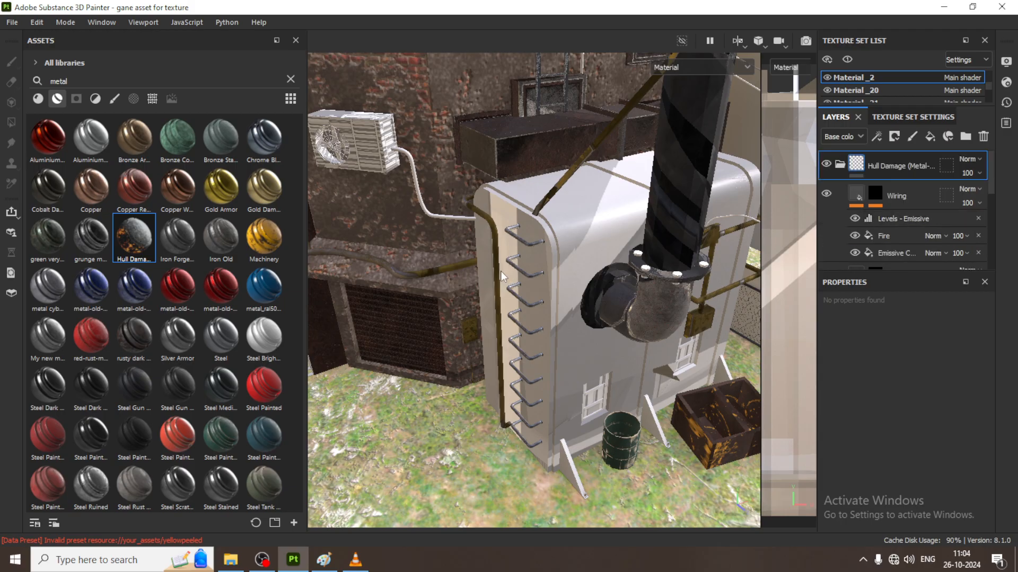
pyautogui.moveTo(547, 241)
pyautogui.keyDown('alt'); pyautogui.mouseDown()
pyautogui.moveTo(511, 279)
pyautogui.moveTo(478, 264)
pyautogui.moveTo(549, 250)
pyautogui.moveTo(546, 240)
pyautogui.moveTo(540, 249)
pyautogui.mouseUp(); pyautogui.keyUp('alt')
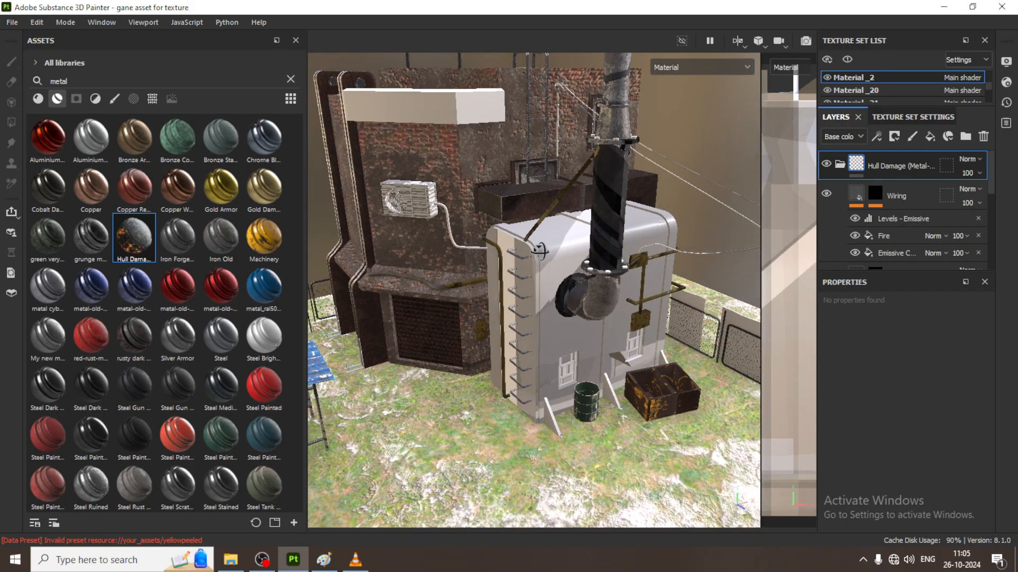
pyautogui.scroll(2, 540, 249)
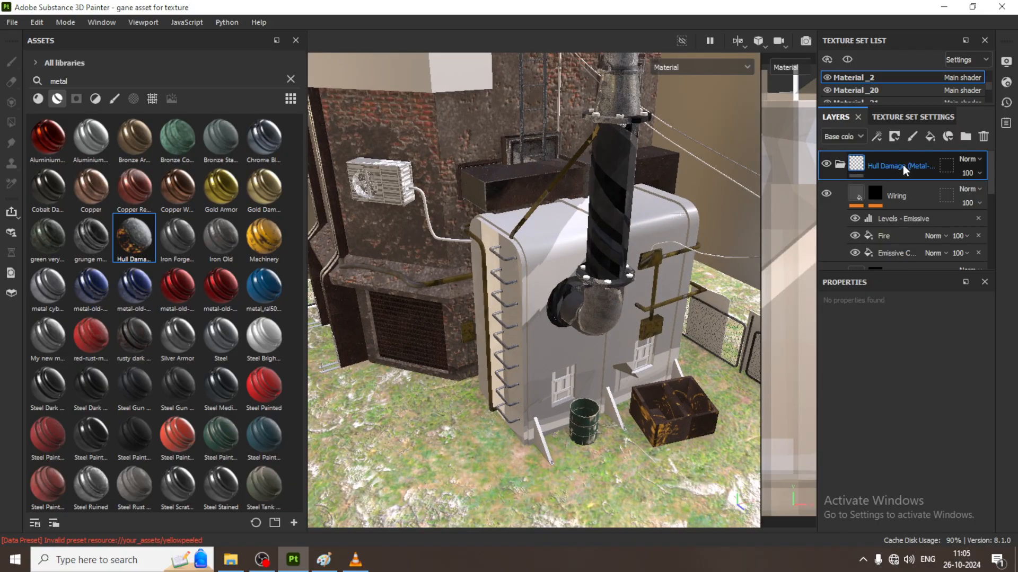
# Delete the Hull Damage folder and Layer 1, and toggle the Material _2 texture set's visibility to check its parts.
pyautogui.press('Delete')
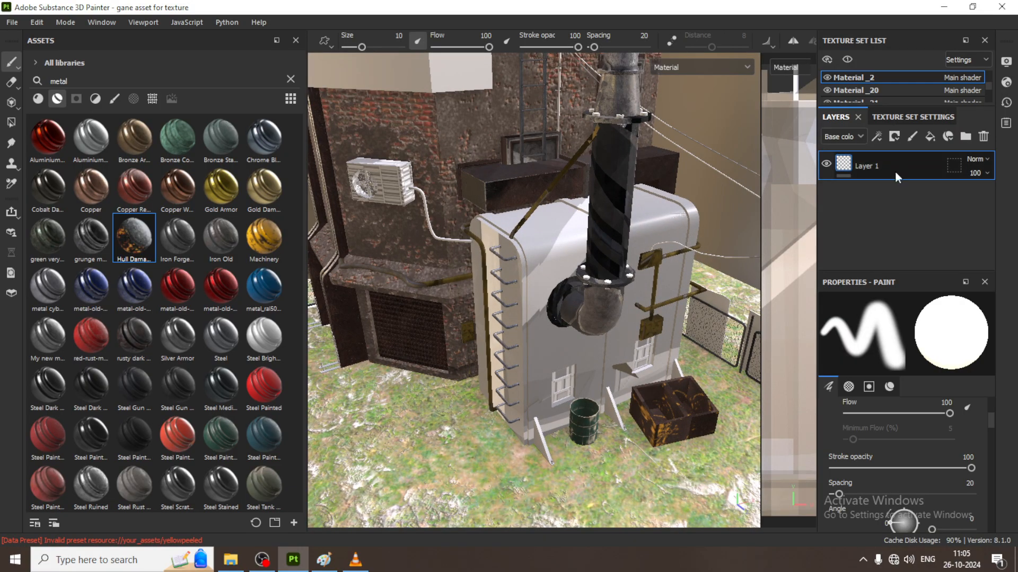
pyautogui.press('Delete')
pyautogui.click(529, 248)
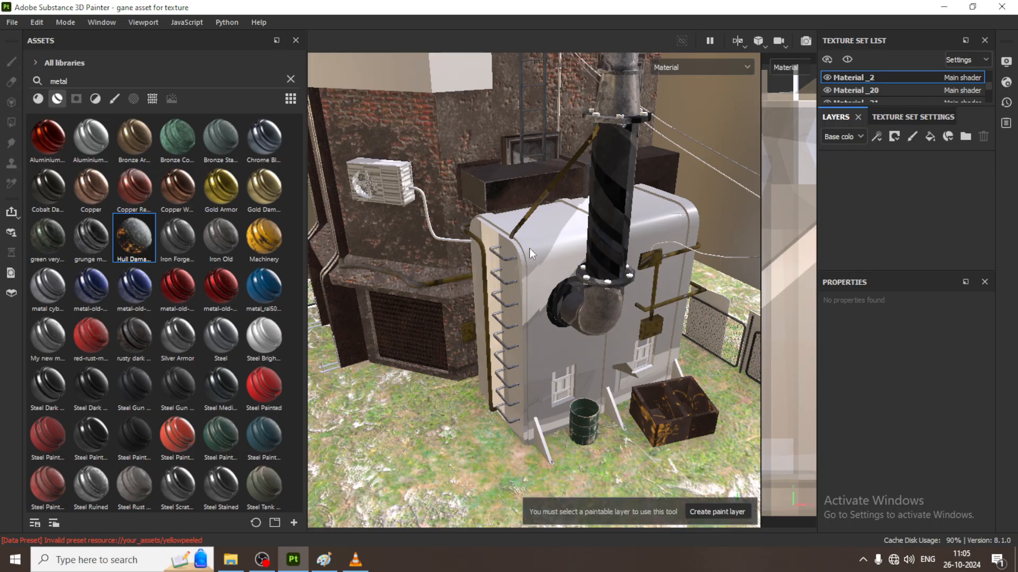
pyautogui.click(827, 77)
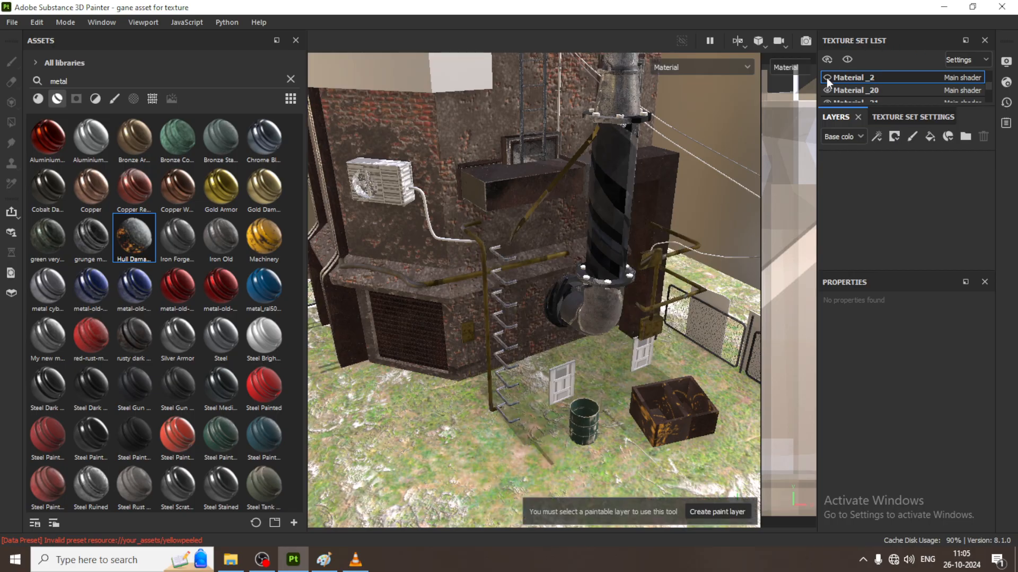
pyautogui.click(827, 77)
# Try the Hull Damage (Metal-Rough) smart material on the annex once more and remove it.
pyautogui.moveTo(134, 239); pyautogui.dragTo(554, 235)
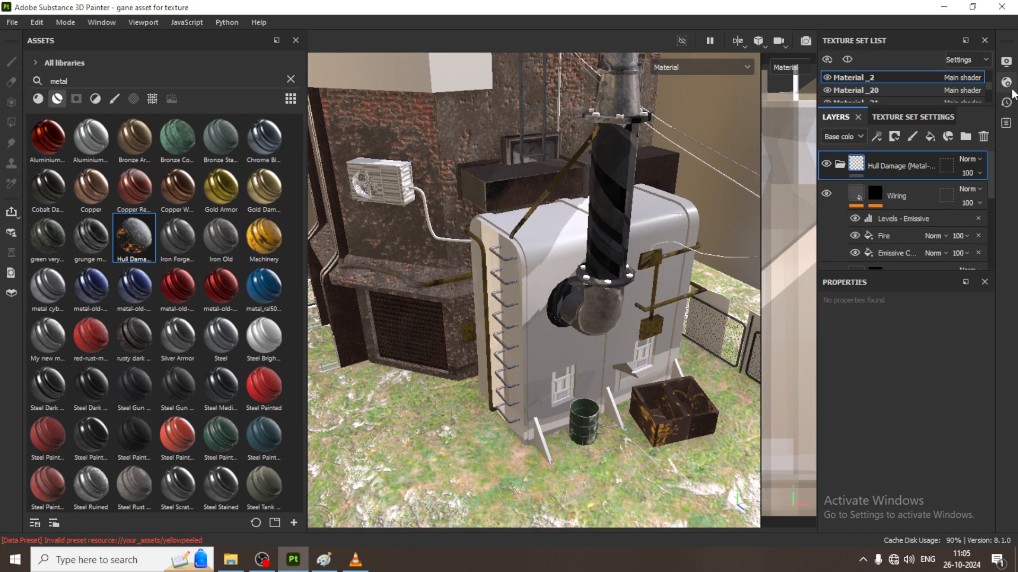
pyautogui.click(830, 171)
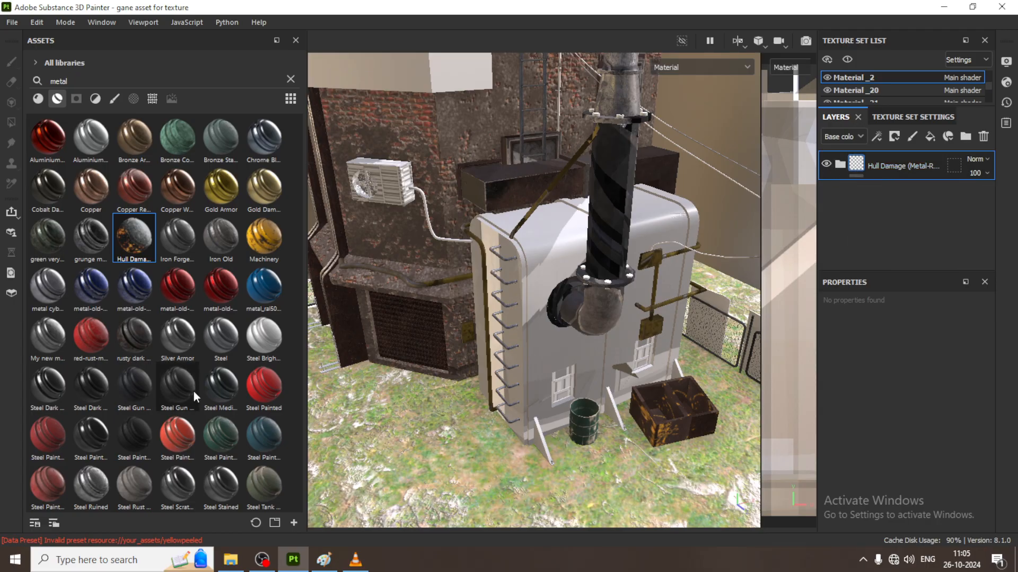
pyautogui.click(885, 167)
pyautogui.press('Delete')
# Apply the rusty dark metal smart material to the annex and inspect its surface up close.
pyautogui.moveTo(127, 356); pyautogui.dragTo(543, 252)
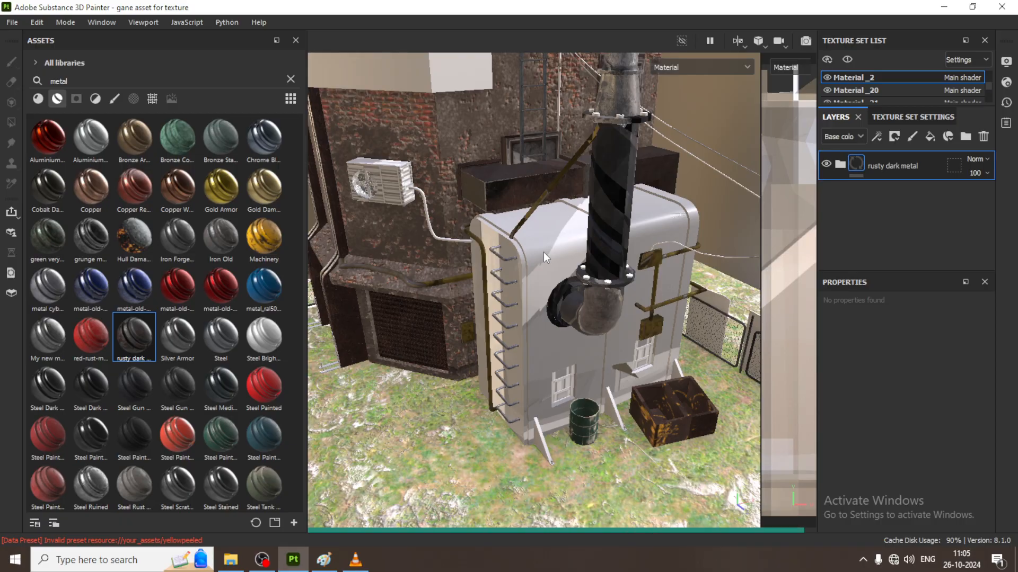
pyautogui.scroll(5, 549, 262)
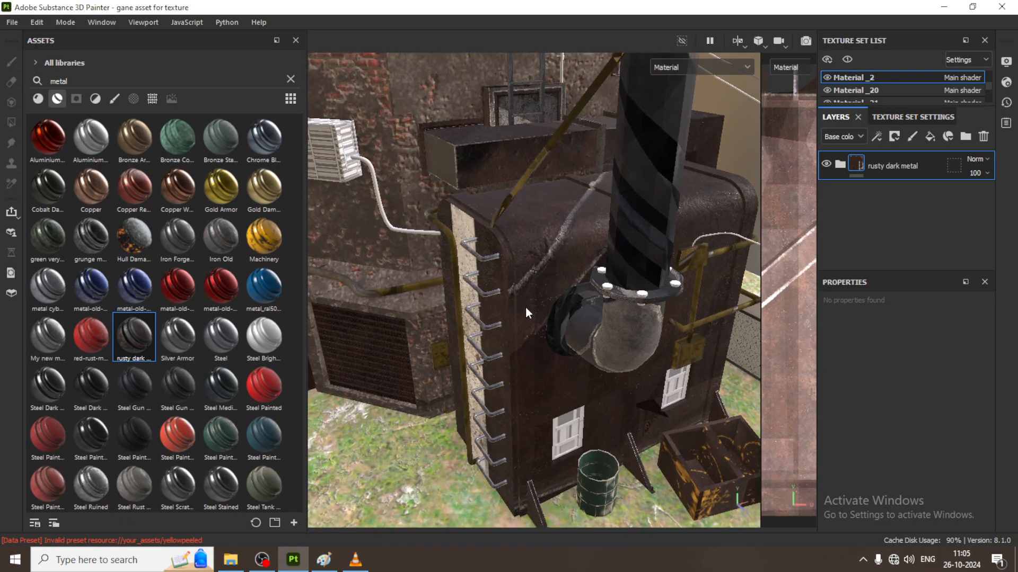
pyautogui.keyDown('alt'); pyautogui.moveTo(526, 313); pyautogui.dragTo(517, 295); pyautogui.keyUp('alt')
pyautogui.keyDown('alt'); pyautogui.moveTo(643, 306); pyautogui.dragTo(590, 285, button='middle'); pyautogui.keyUp('alt')
# Expand the rusty dark metal folder, try several rust colors on its Rust Occlusion layer and settle on a muted dark brown.
pyautogui.click(840, 164)
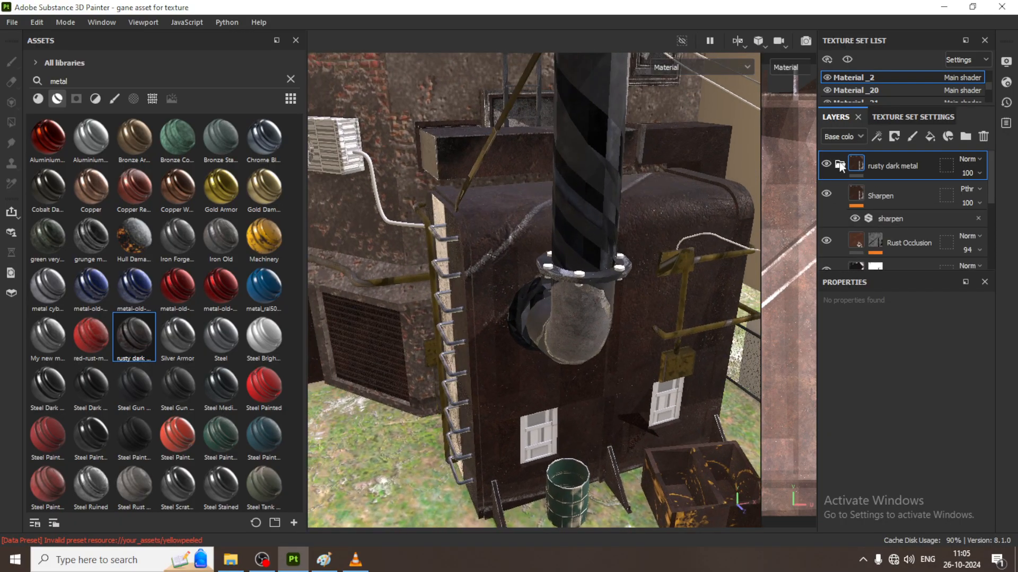
pyautogui.click(859, 194)
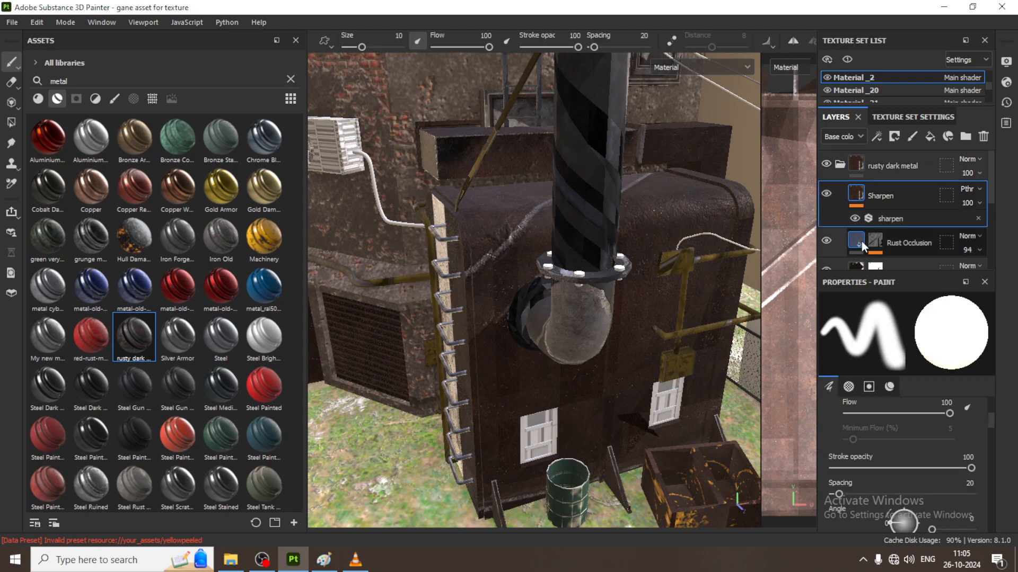
pyautogui.click(860, 239)
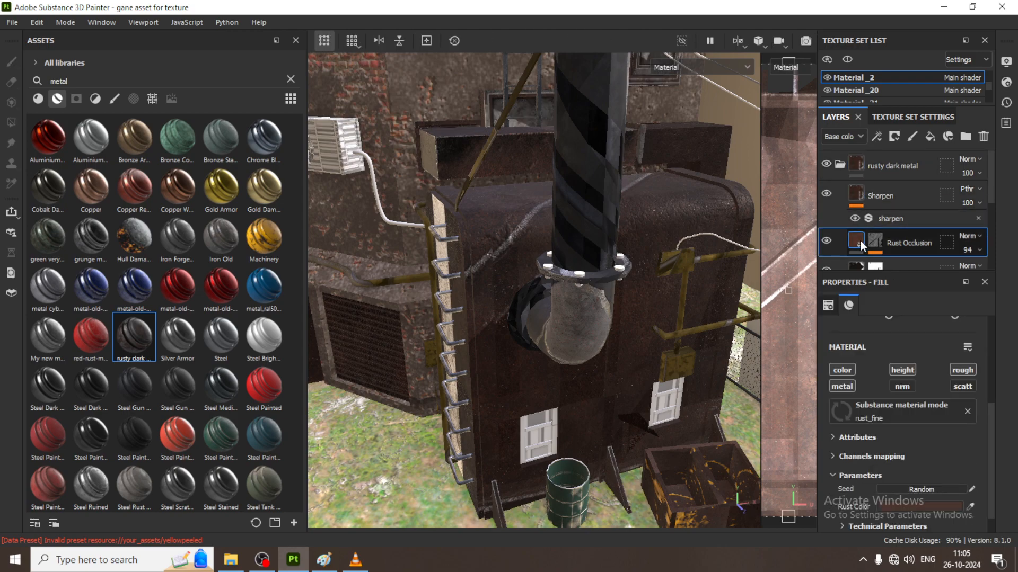
pyautogui.click(920, 508)
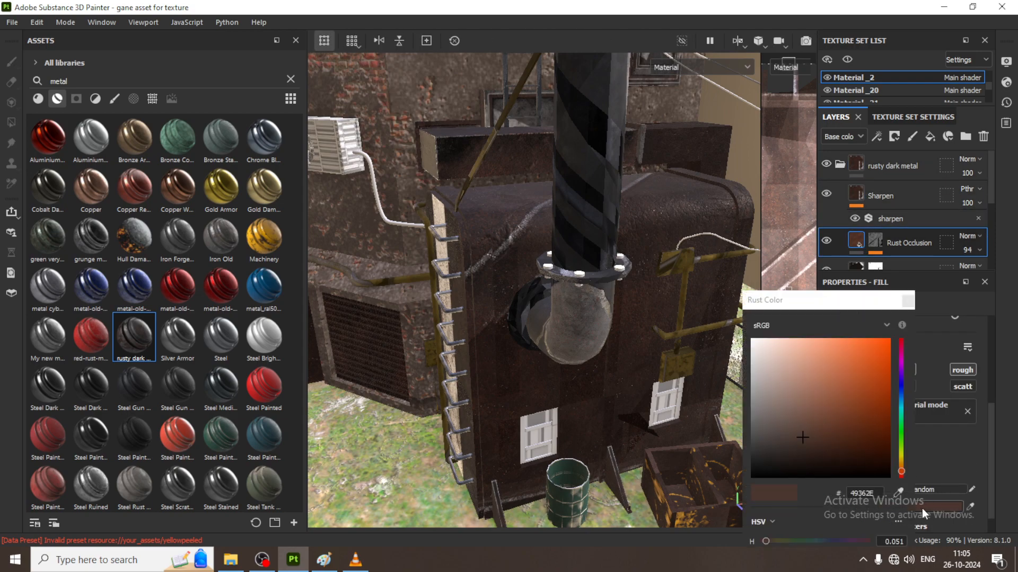
pyautogui.click(819, 458)
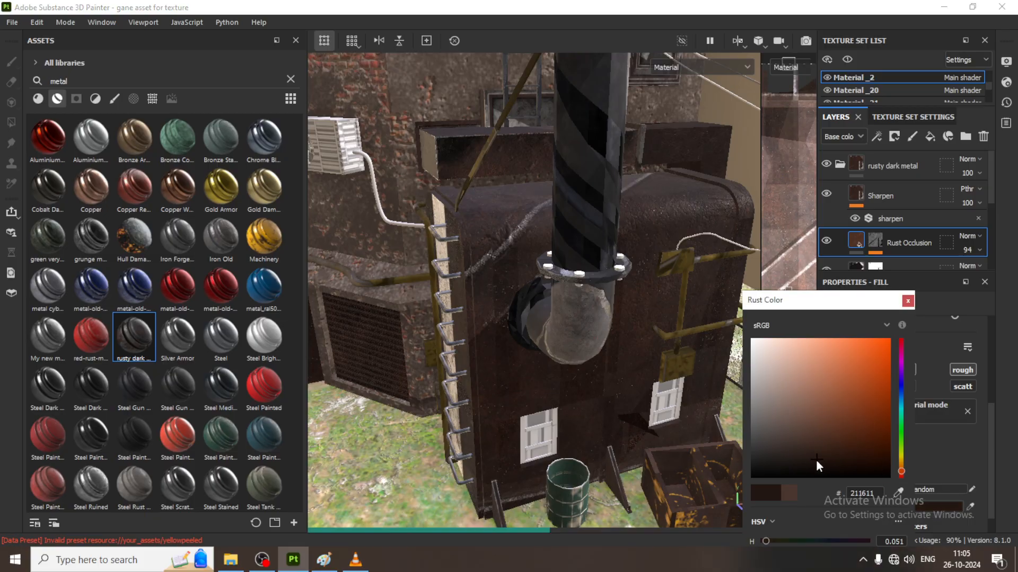
pyautogui.click(798, 425)
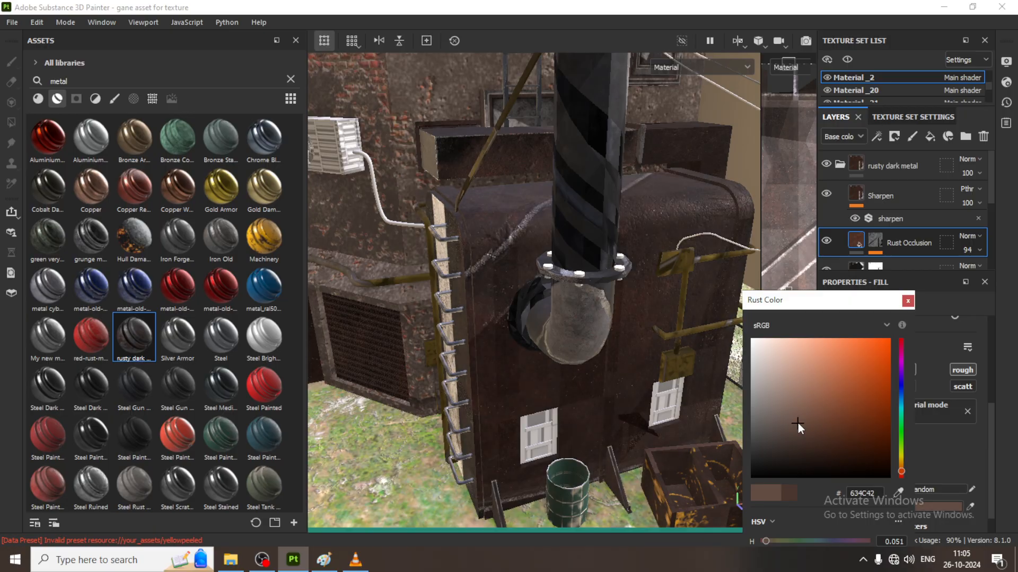
pyautogui.click(839, 423)
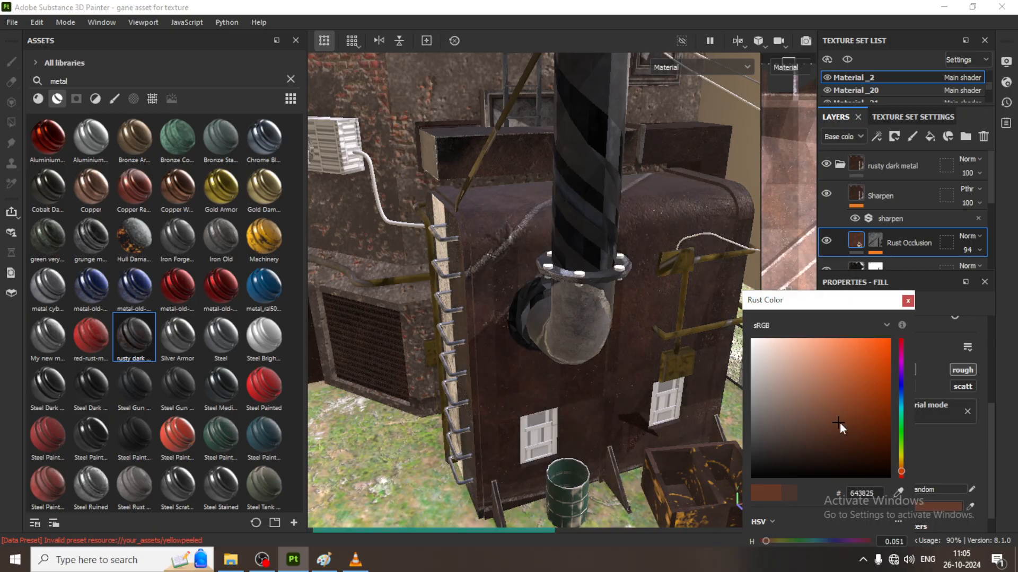
pyautogui.click(815, 457)
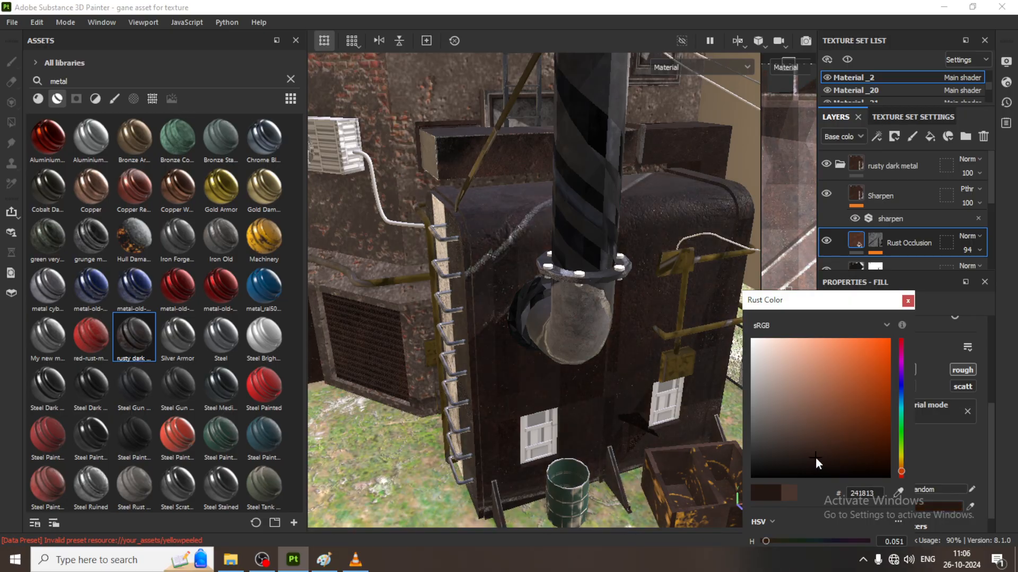
pyautogui.click(799, 444)
pyautogui.click(794, 437)
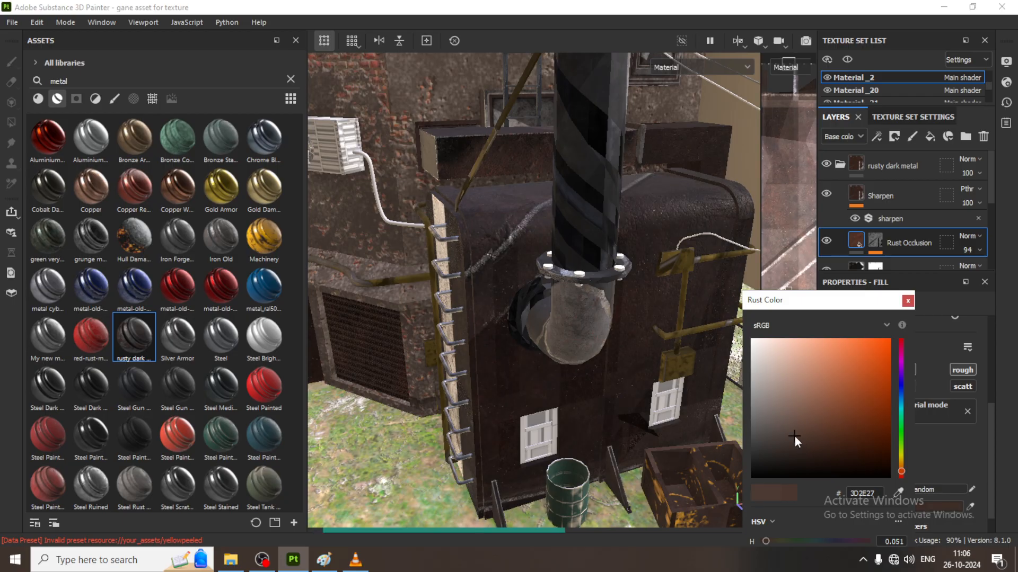
pyautogui.click(907, 301)
# Inspect the annex's ladder side and set the Rust spots layer's Cavities parameter to 0.57.
pyautogui.keyDown('alt'); pyautogui.moveTo(679, 322); pyautogui.dragTo(682, 373); pyautogui.keyUp('alt')
pyautogui.keyDown('alt'); pyautogui.moveTo(643, 307); pyautogui.dragTo(661, 261, button='middle'); pyautogui.keyUp('alt')
pyautogui.scroll(-1, 956, 485)
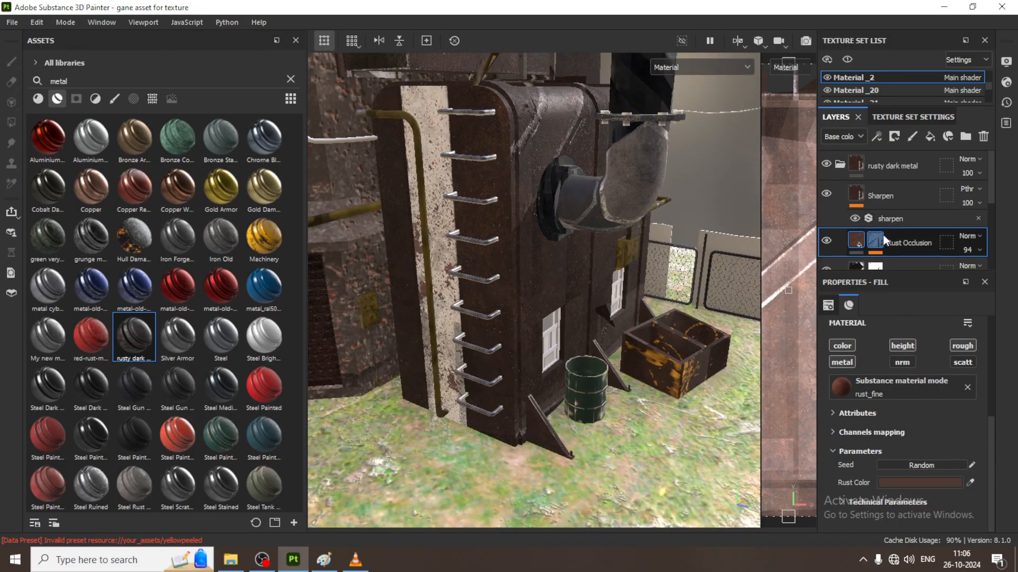
pyautogui.scroll(-2, 883, 235)
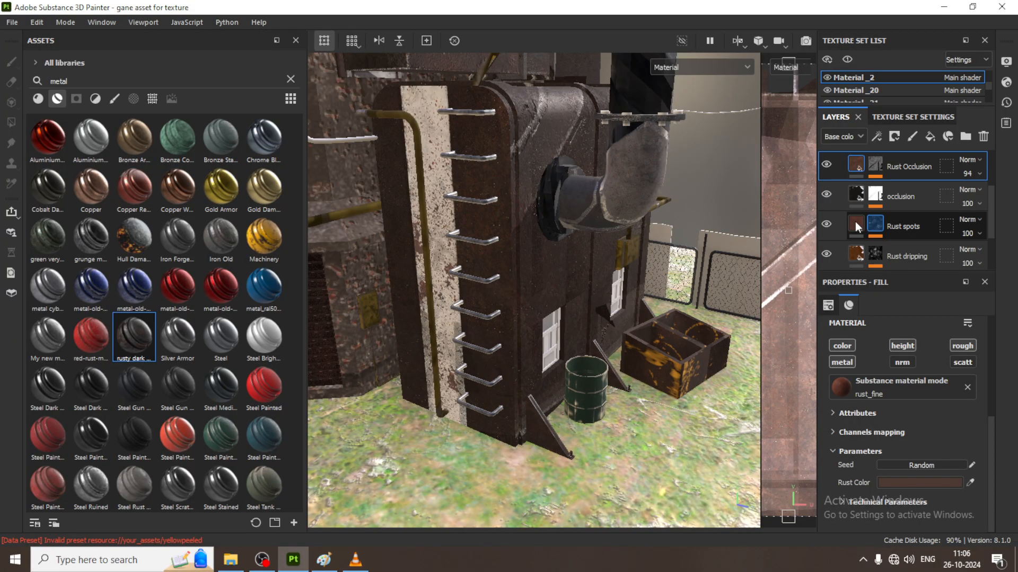
pyautogui.click(855, 222)
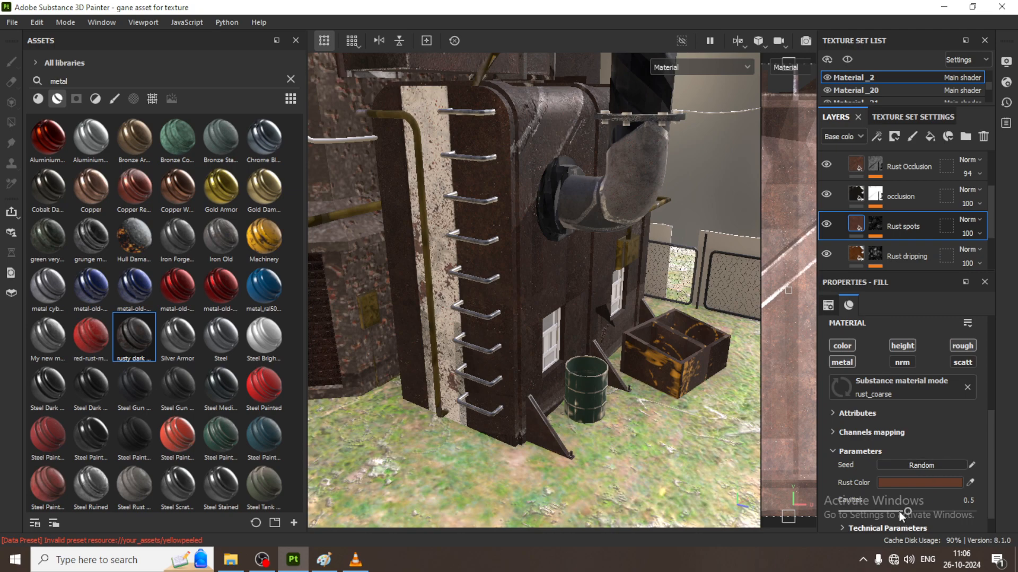
pyautogui.moveTo(912, 508); pyautogui.dragTo(916, 507)
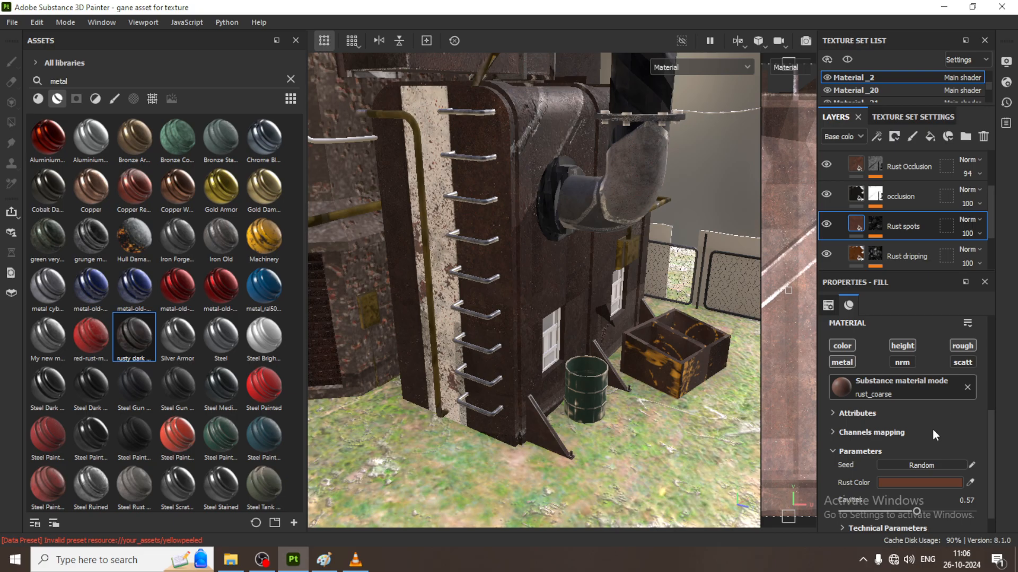
# Set the Rust spots layer's Rust Color to the slightly lighter brown 78452F.
pyautogui.scroll(-2, 933, 466)
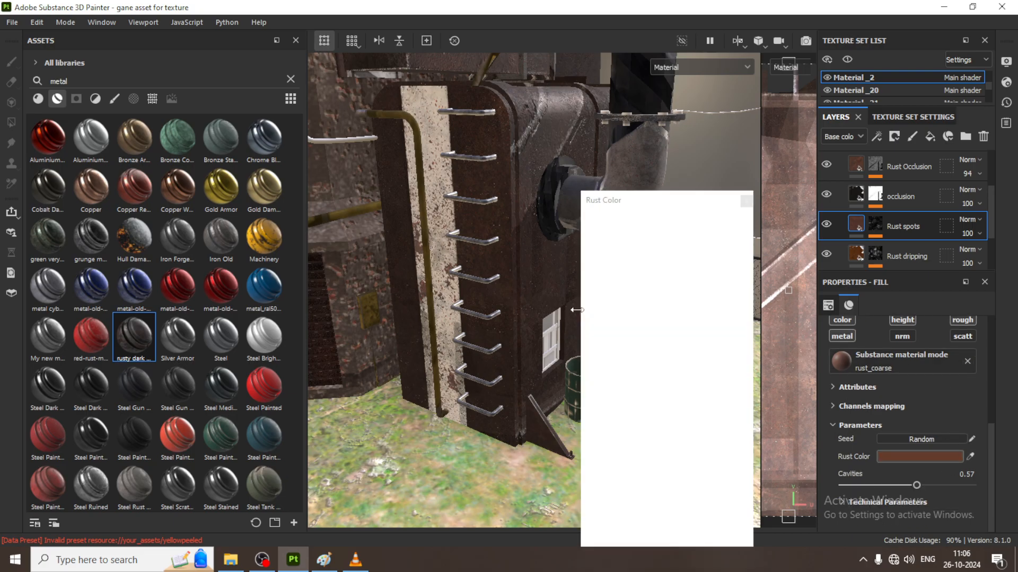
pyautogui.click(665, 323)
pyautogui.click(673, 314)
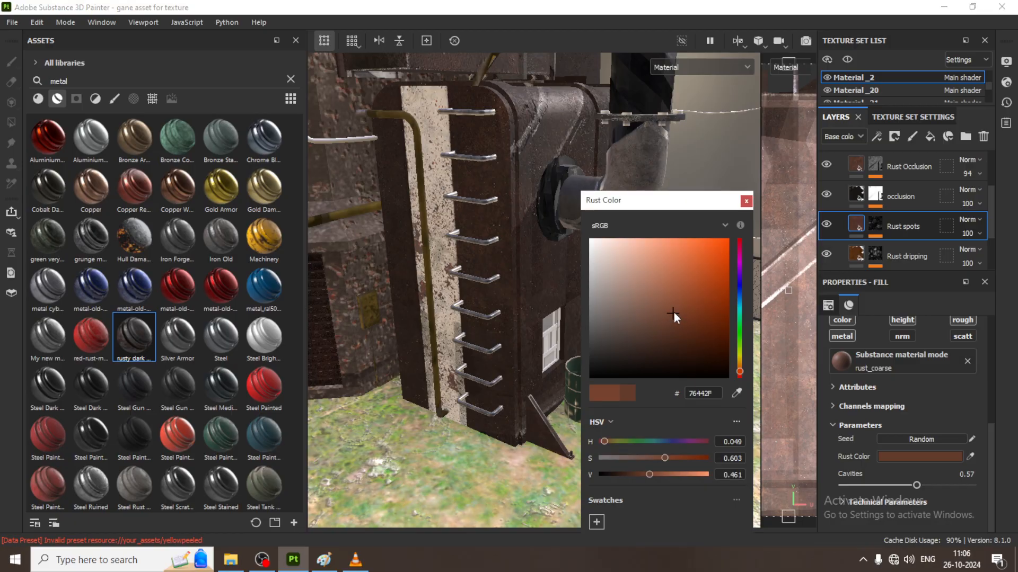
pyautogui.moveTo(673, 315); pyautogui.dragTo(674, 313)
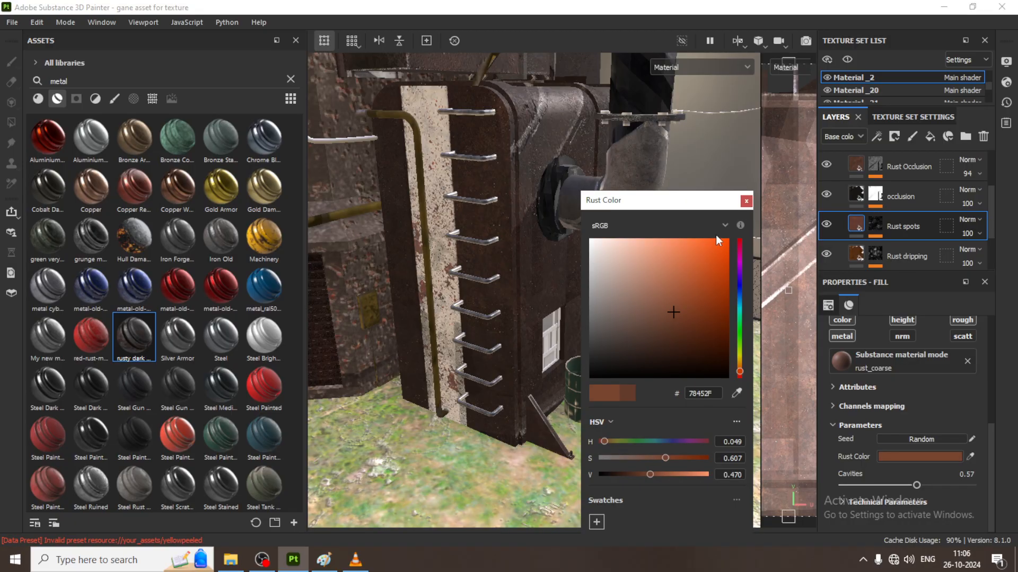
pyautogui.click(746, 200)
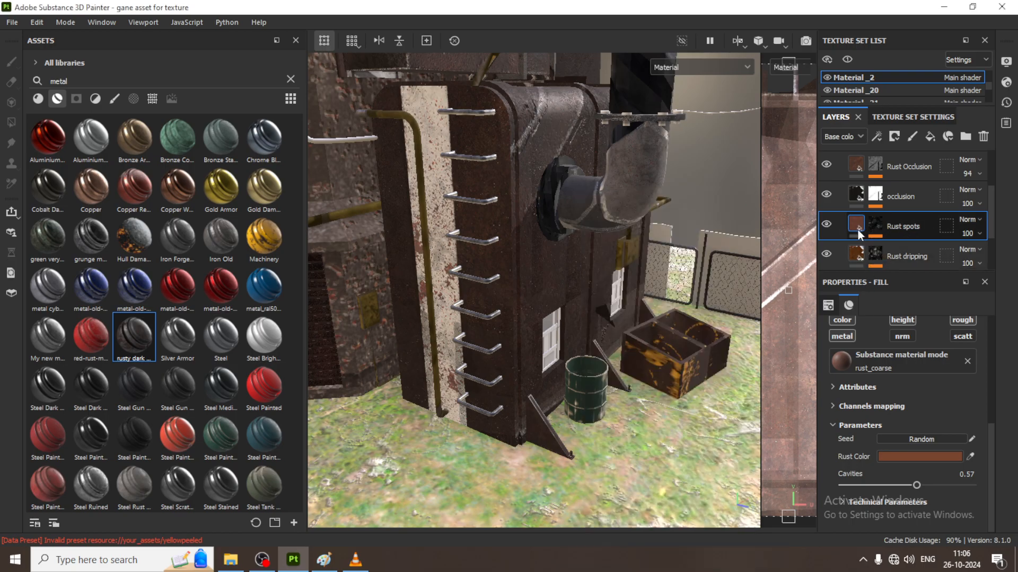
# Set the Rust dripping fill layer's projection Hardness to 0.68 and its UV Tiling to 5.
pyautogui.click(856, 263)
pyautogui.click(856, 263)
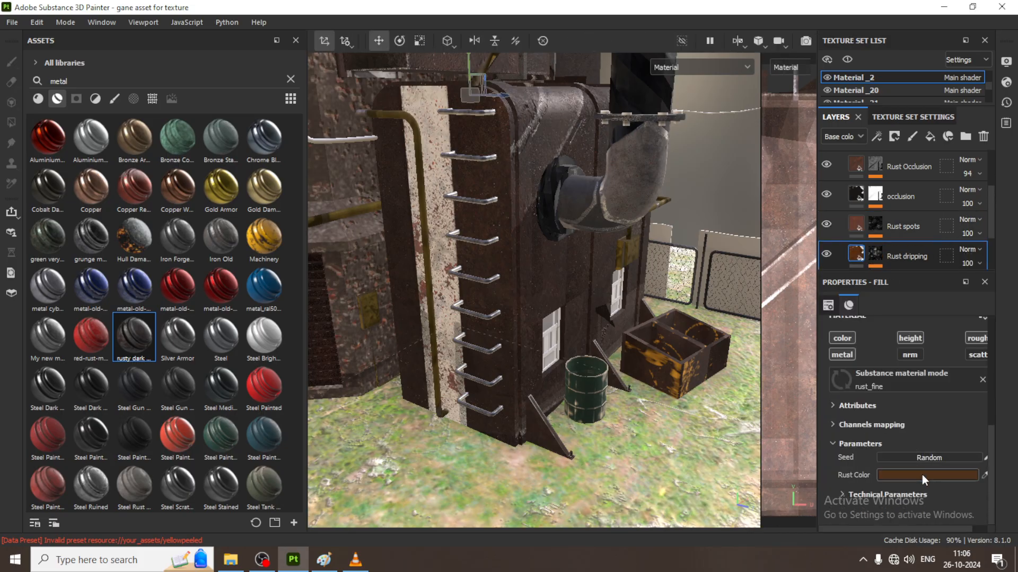
pyautogui.scroll(1, 921, 475)
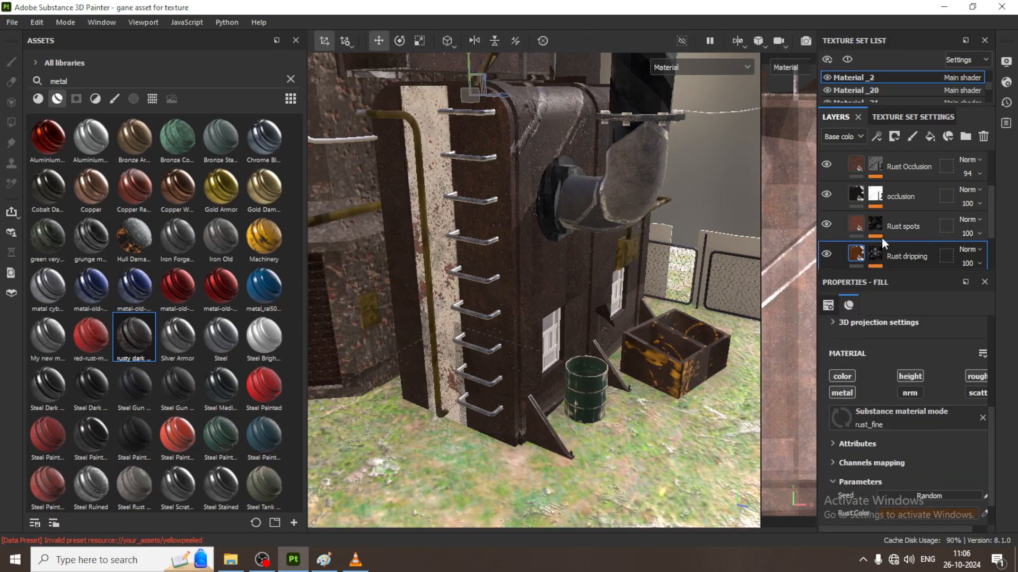
pyautogui.click(874, 258)
pyautogui.click(856, 254)
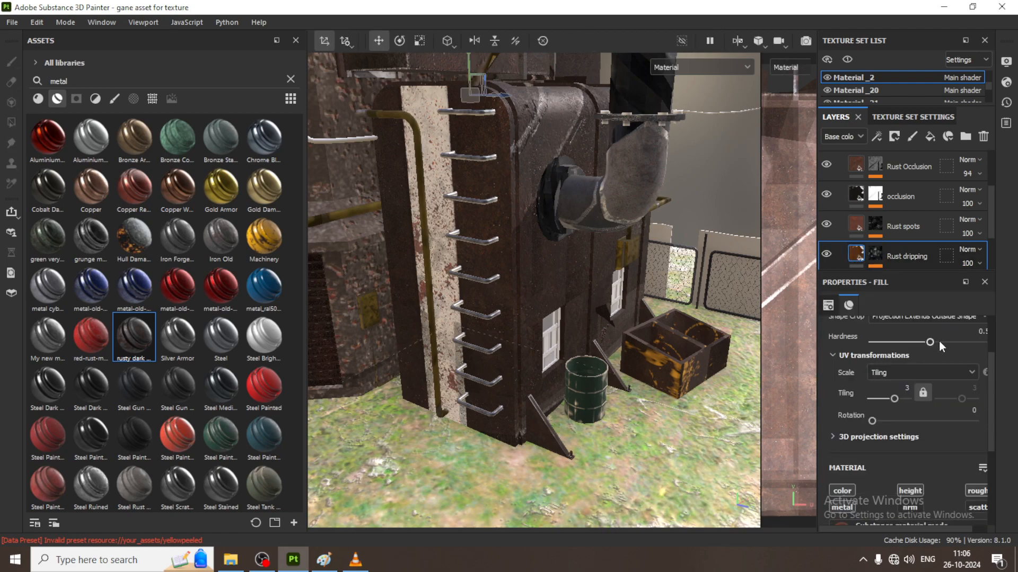
pyautogui.moveTo(948, 342); pyautogui.dragTo(950, 342)
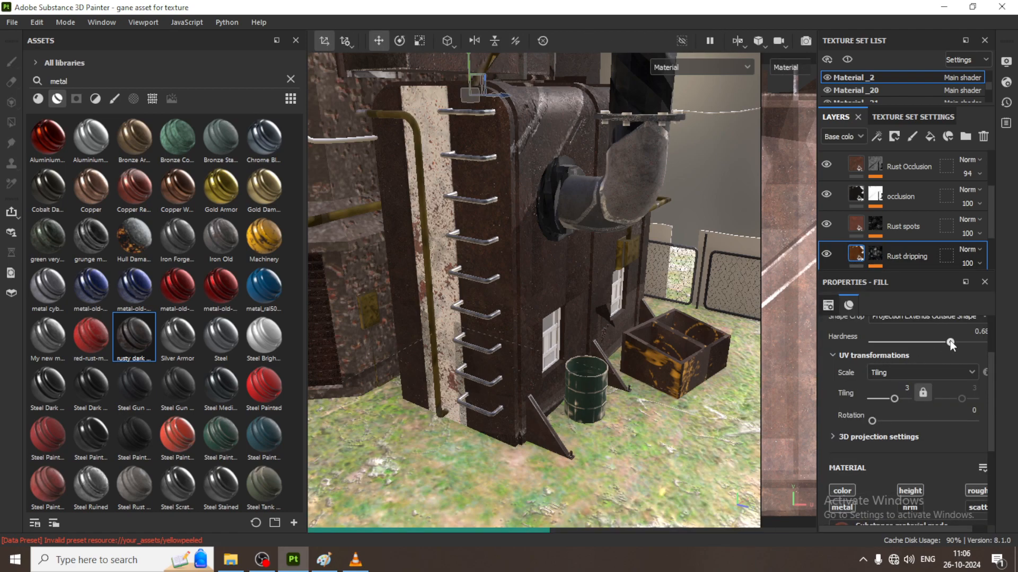
pyautogui.click(907, 389)
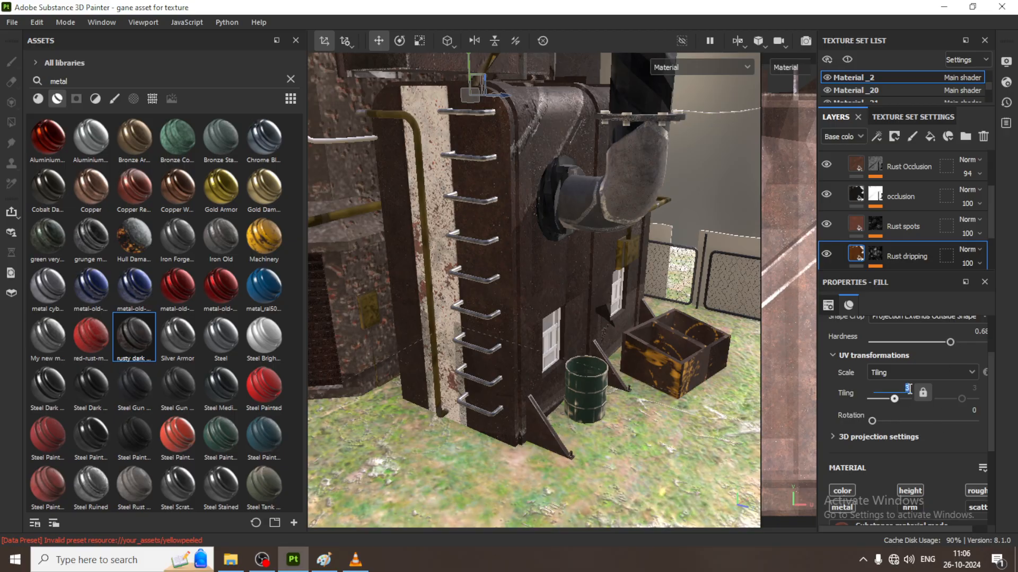
pyautogui.press('Return')
# Examine the rusty annex from the front and alongside the brick building to judge the overall look.
pyautogui.keyDown('alt'); pyautogui.moveTo(494, 342); pyautogui.dragTo(574, 361, button='right'); pyautogui.keyUp('alt')
pyautogui.keyDown('alt'); pyautogui.moveTo(523, 357); pyautogui.dragTo(491, 350); pyautogui.keyUp('alt')
pyautogui.keyDown('alt'); pyautogui.moveTo(612, 329); pyautogui.dragTo(551, 344); pyautogui.keyUp('alt')
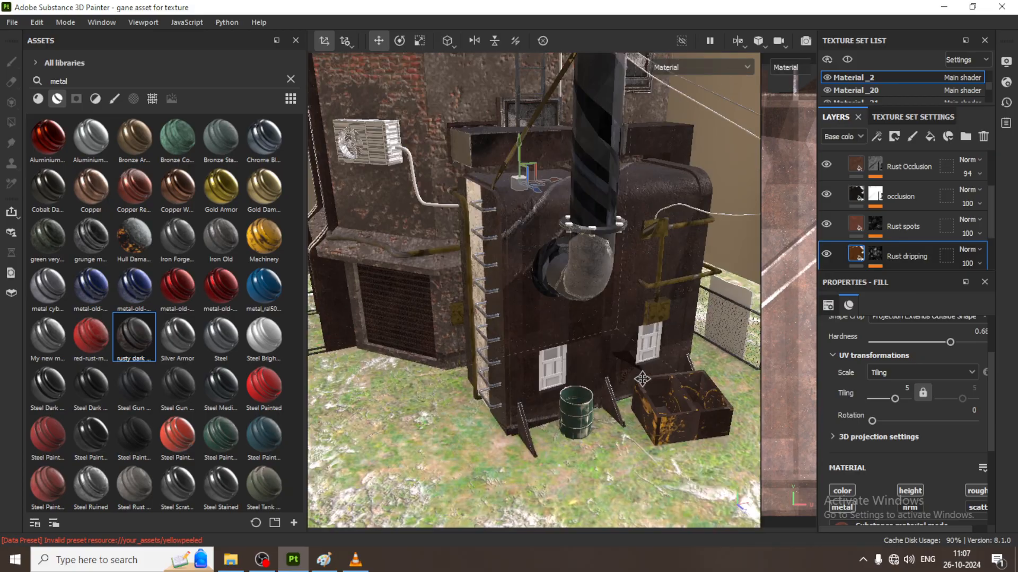
pyautogui.keyDown('alt'); pyautogui.moveTo(445, 278); pyautogui.dragTo(568, 360, button='middle'); pyautogui.keyUp('alt')
pyautogui.keyDown('alt'); pyautogui.moveTo(567, 361); pyautogui.dragTo(538, 366, button='right'); pyautogui.keyUp('alt')
pyautogui.keyDown('alt'); pyautogui.moveTo(551, 390); pyautogui.dragTo(557, 371); pyautogui.keyUp('alt')
pyautogui.keyDown('alt'); pyautogui.moveTo(556, 376); pyautogui.dragTo(594, 302, button='middle'); pyautogui.keyUp('alt')
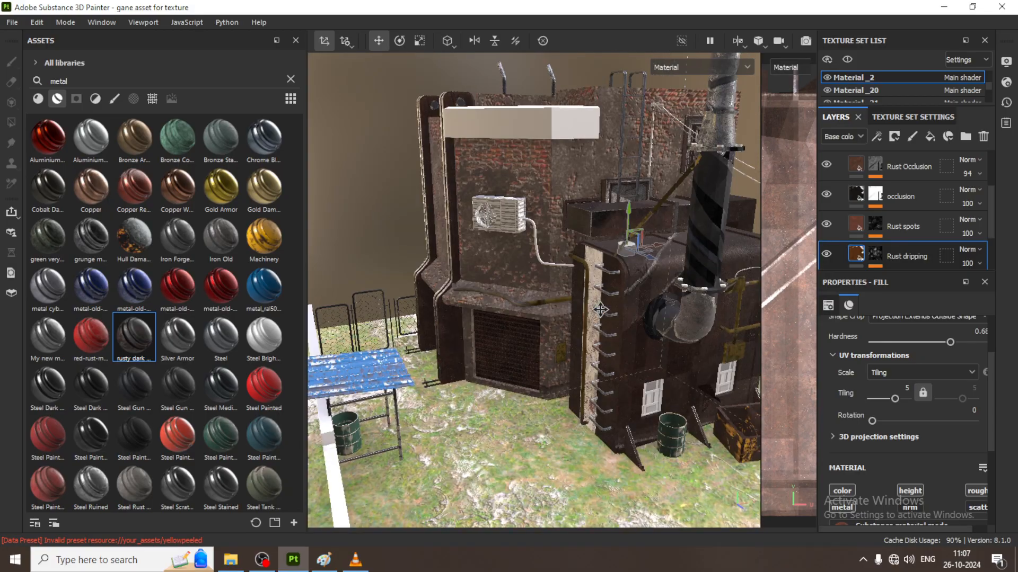
pyautogui.keyDown('alt'); pyautogui.moveTo(551, 349); pyautogui.dragTo(562, 359, button='right'); pyautogui.keyUp('alt')
pyautogui.keyDown('alt'); pyautogui.moveTo(561, 359); pyautogui.dragTo(553, 355); pyautogui.keyUp('alt')
pyautogui.click(269, 560)
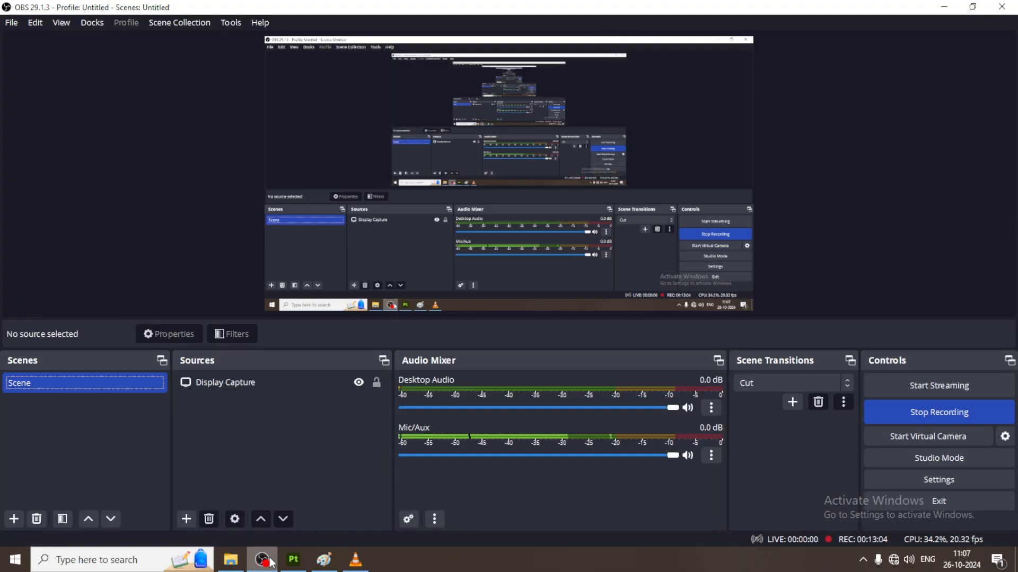
pyautogui.click(263, 560)
pyautogui.keyDown('alt'); pyautogui.moveTo(585, 385); pyautogui.dragTo(587, 376); pyautogui.keyUp('alt')
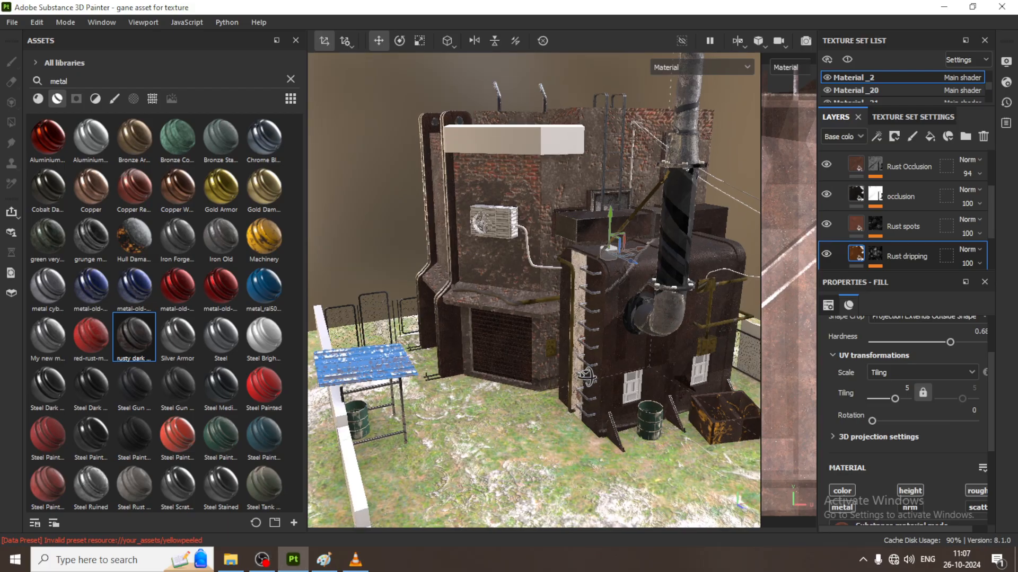
# Narrow the asset library to enlarge the 3D view and collapse the rusty dark metal folder.
pyautogui.moveTo(308, 297); pyautogui.dragTo(148, 297)
pyautogui.keyDown('alt'); pyautogui.moveTo(521, 347); pyautogui.dragTo(536, 332); pyautogui.keyUp('alt')
pyautogui.scroll(2, 885, 188)
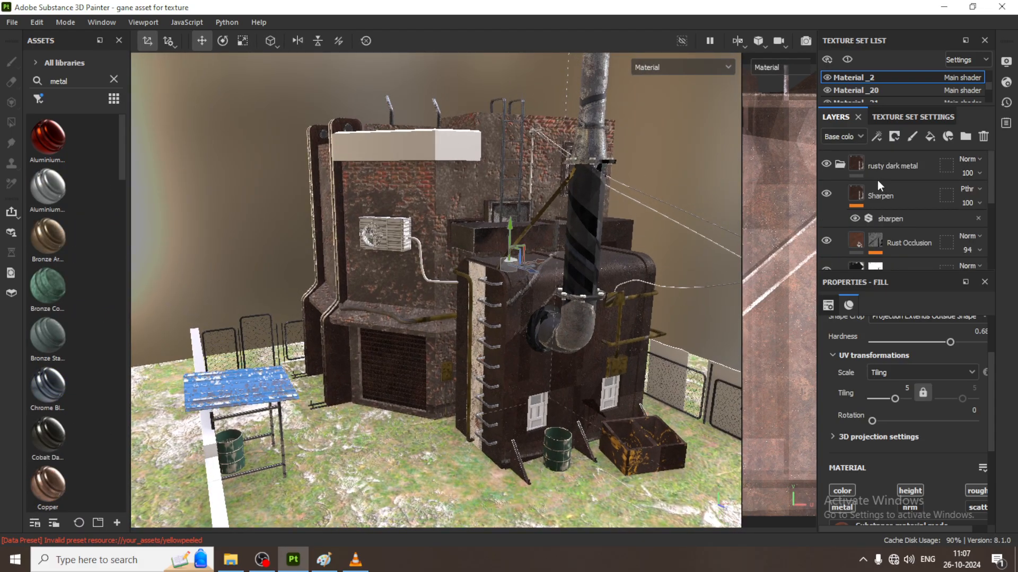
pyautogui.click(837, 166)
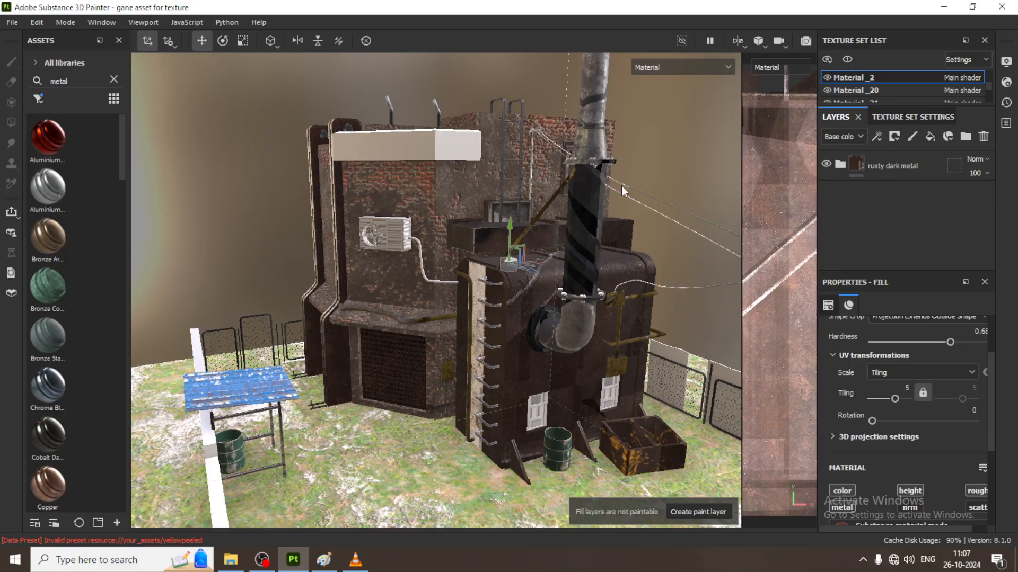
# Switch to the Material _20 texture set and rotate the environment lighting so the building is lit differently.
pyautogui.click(877, 88)
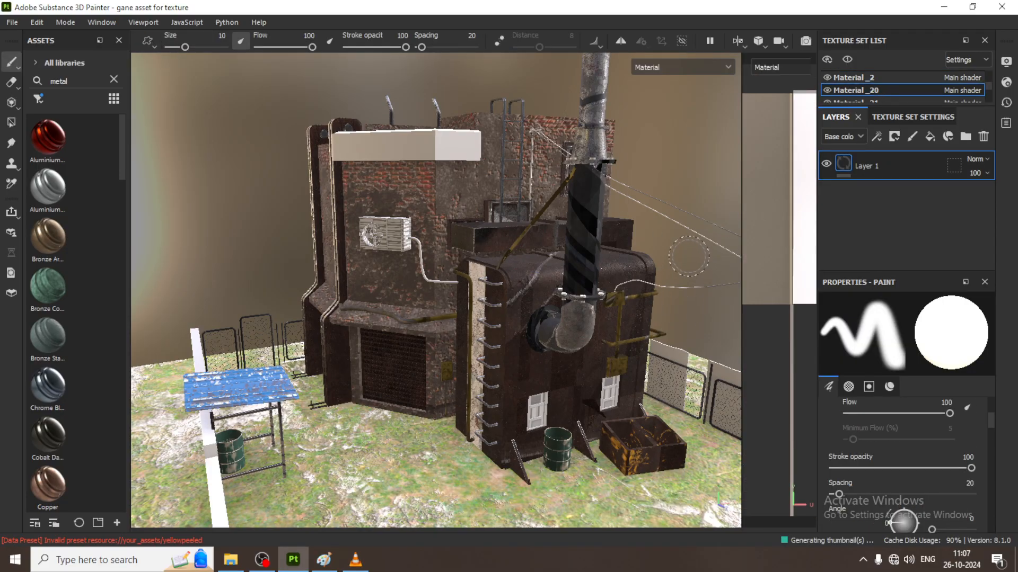
pyautogui.moveTo(689, 259)
pyautogui.keyDown('shift'); pyautogui.mouseDown(button='right')
pyautogui.moveTo(664, 257)
pyautogui.moveTo(682, 261)
pyautogui.mouseUp(button='right'); pyautogui.keyUp('shift')
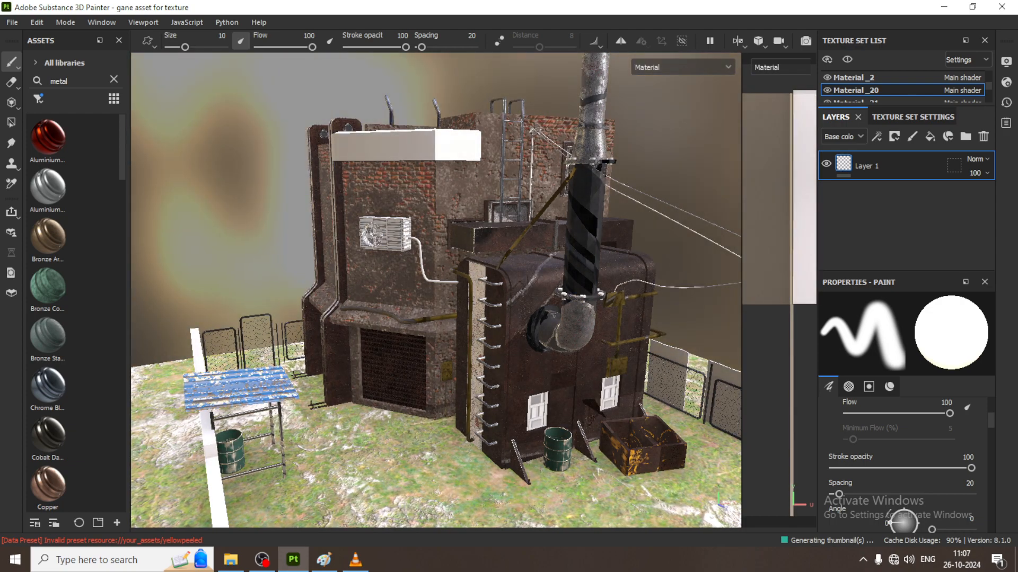
pyautogui.moveTo(647, 286); pyautogui.dragTo(640, 303, button='middle')
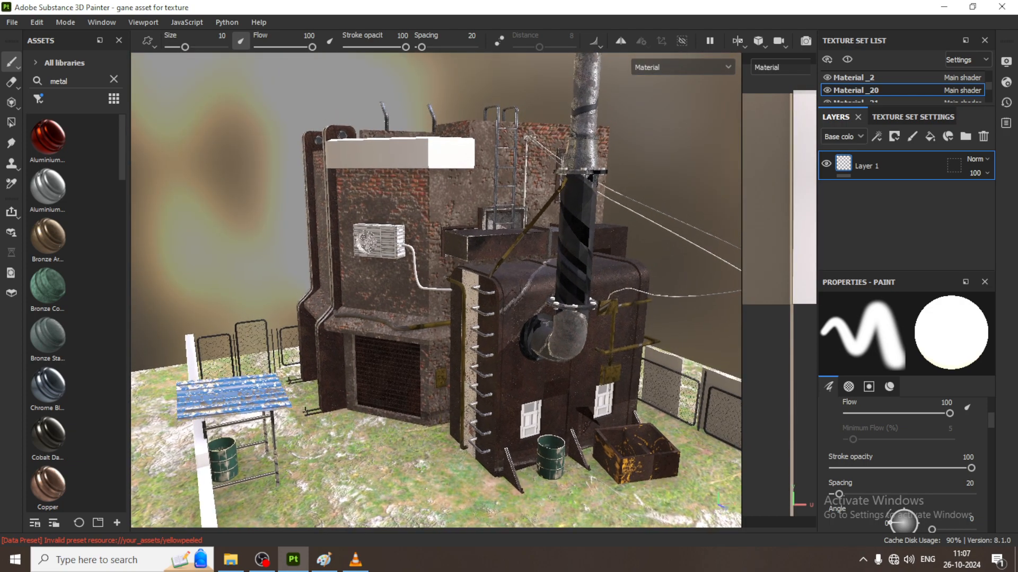